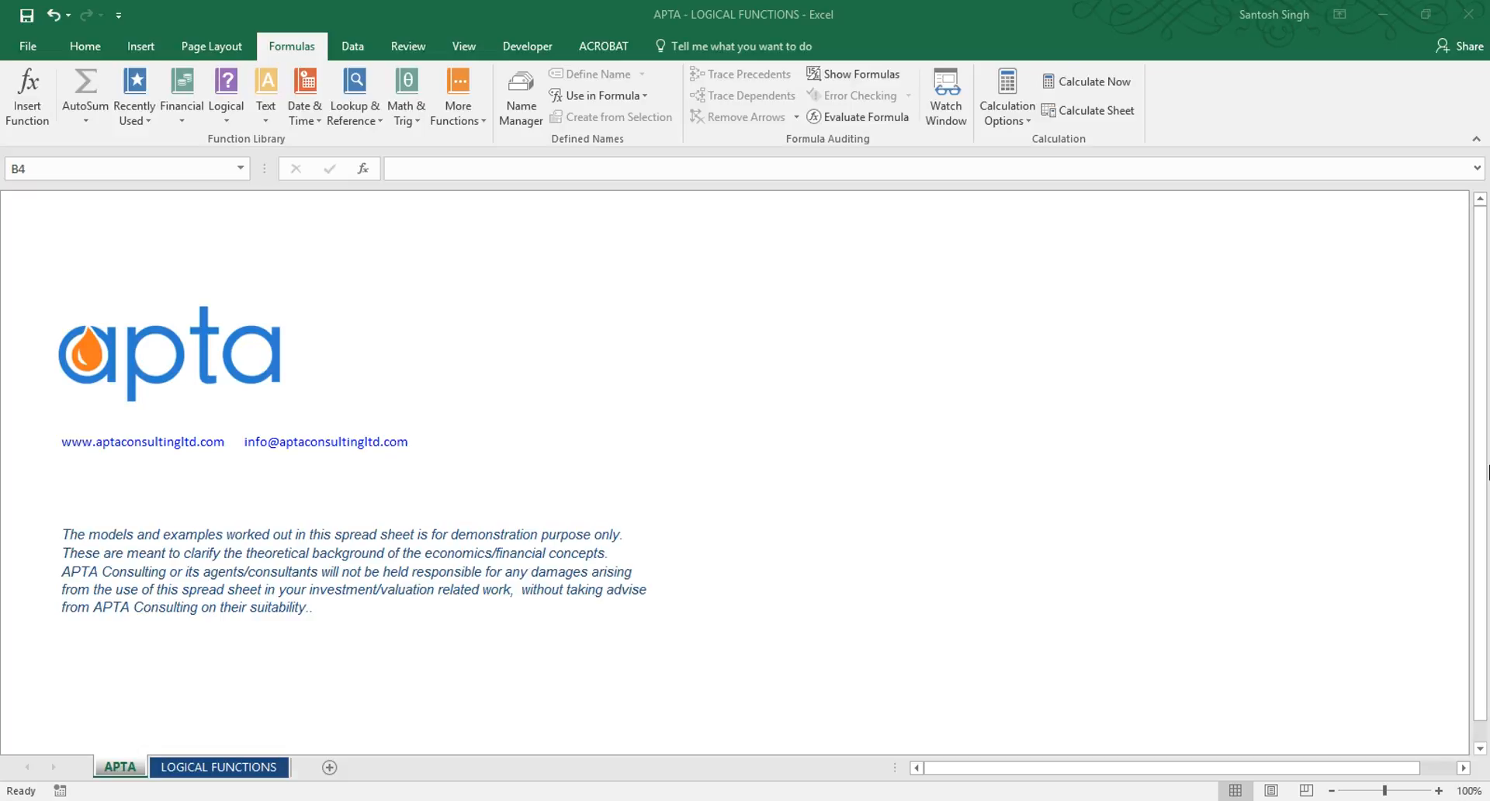
Open the LOGICAL FUNCTIONS sheet and review the regions, quarter headings and sales figures in the regional sales table
left_click(273, 767)
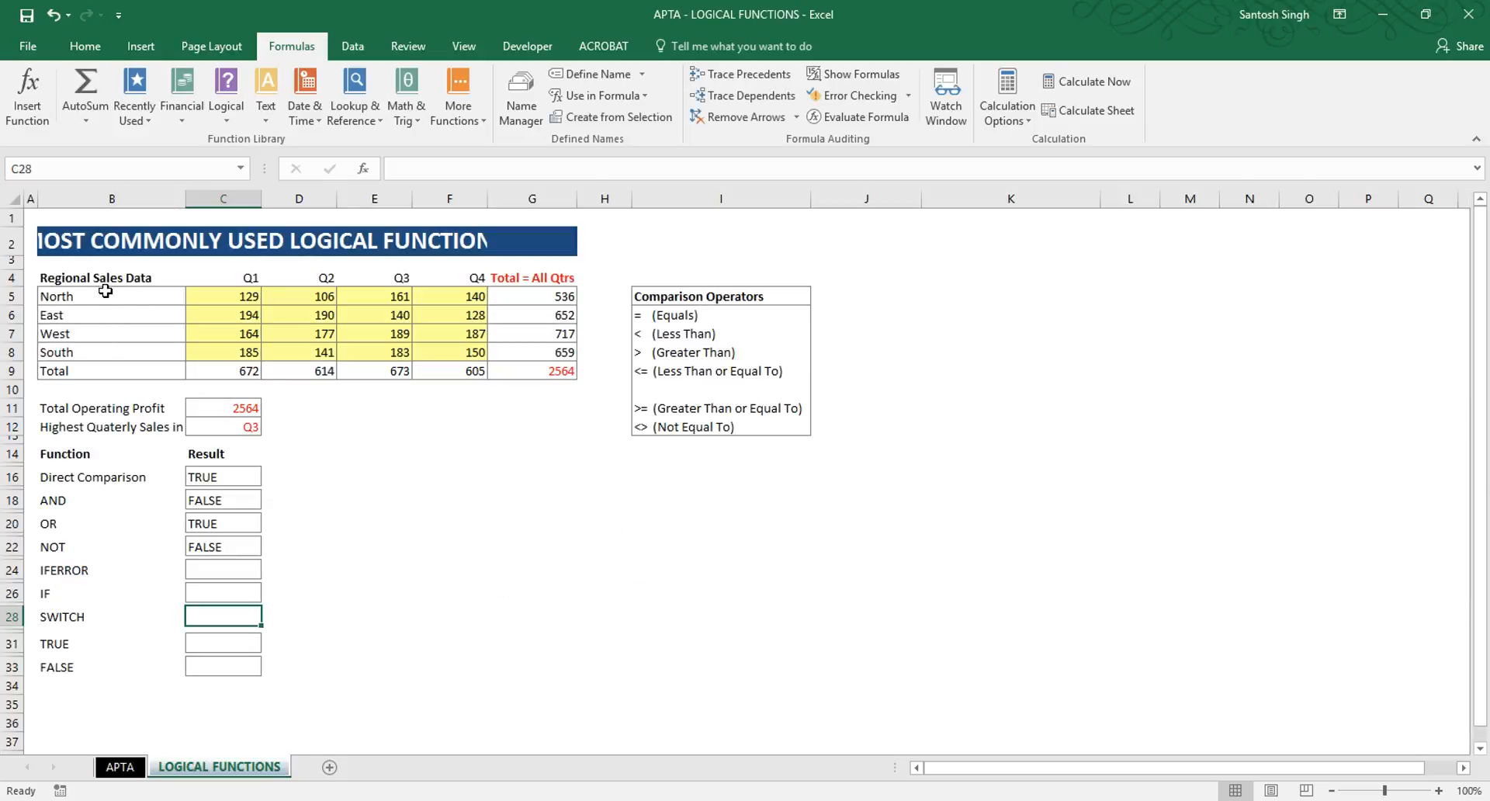
left_click_drag(106, 291, 110, 350)
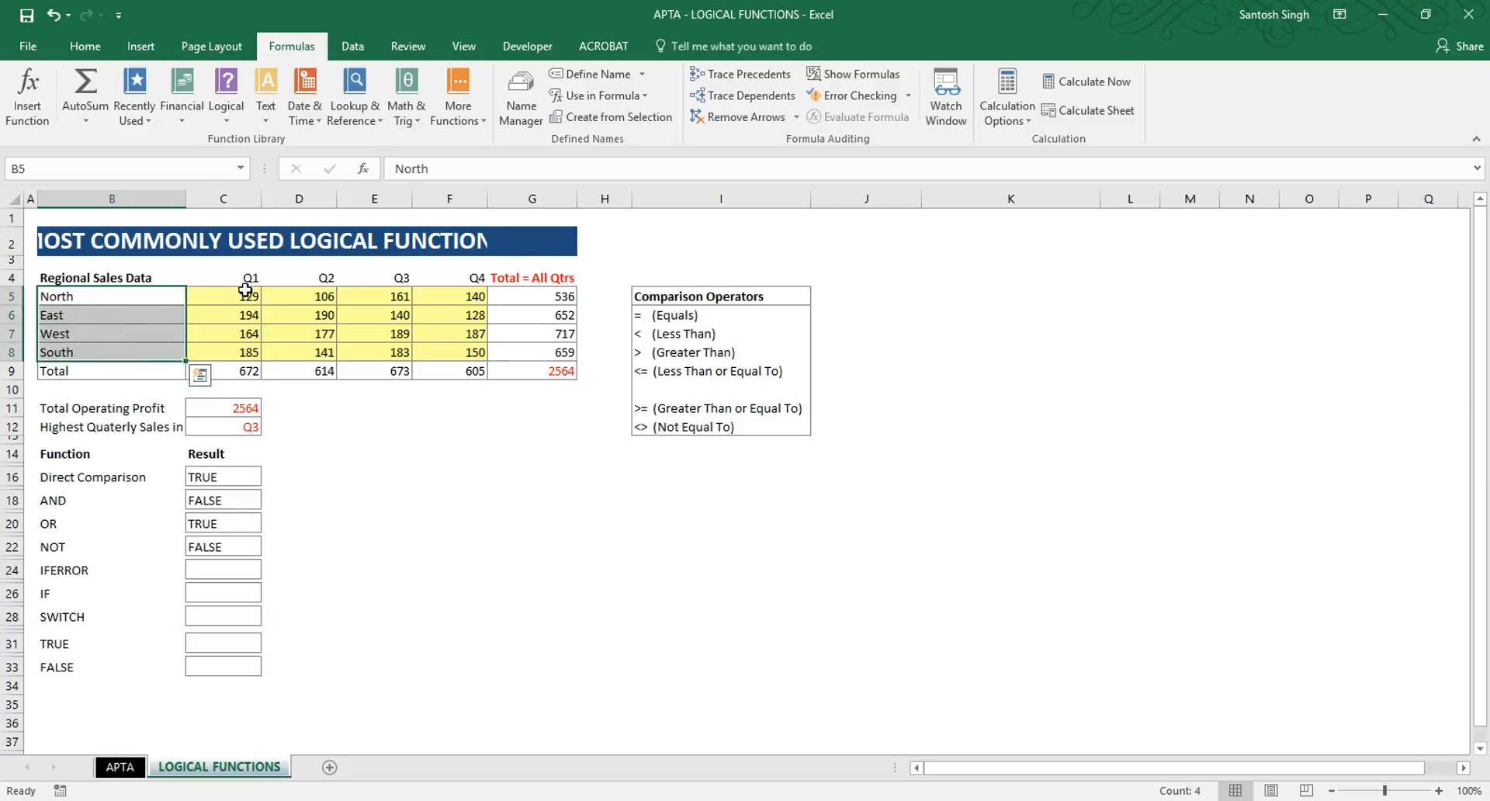
left_click_drag(241, 277, 444, 280)
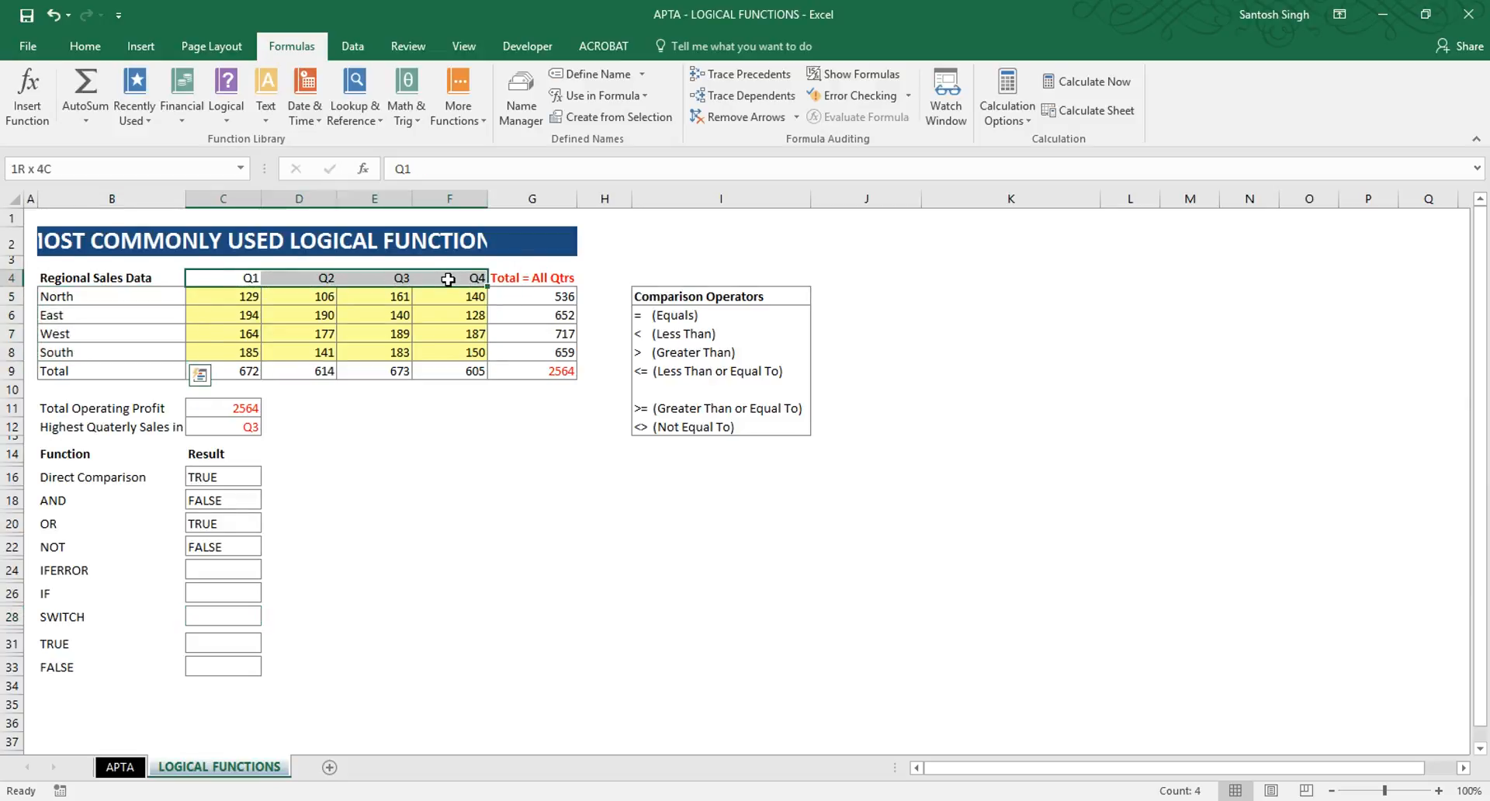
left_click_drag(229, 295, 467, 353)
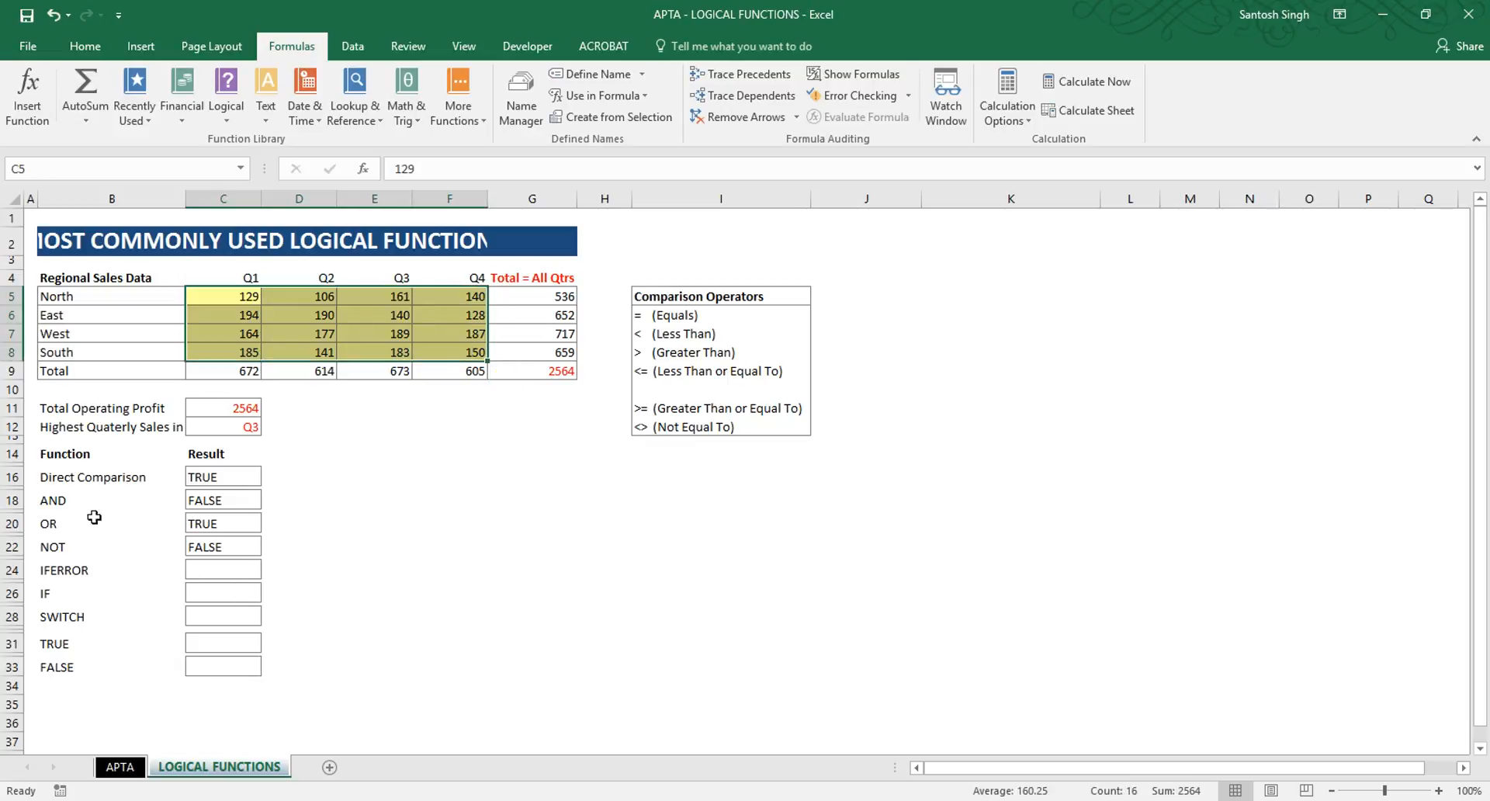
Go through the list of logical functions in column B, from AND down to FALSE, and return to IFERROR
left_click(59, 506)
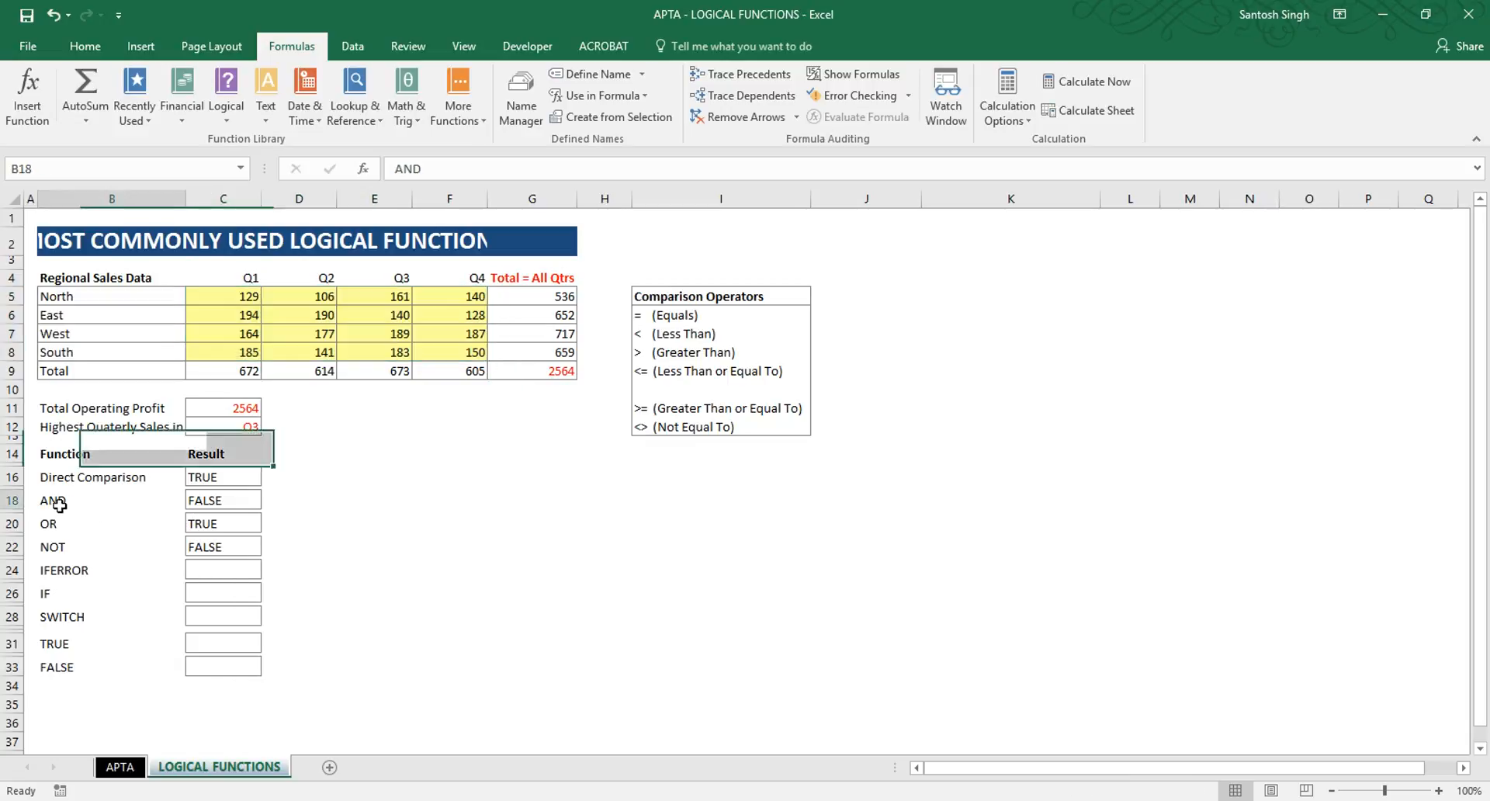
left_click(54, 527)
left_click(56, 548)
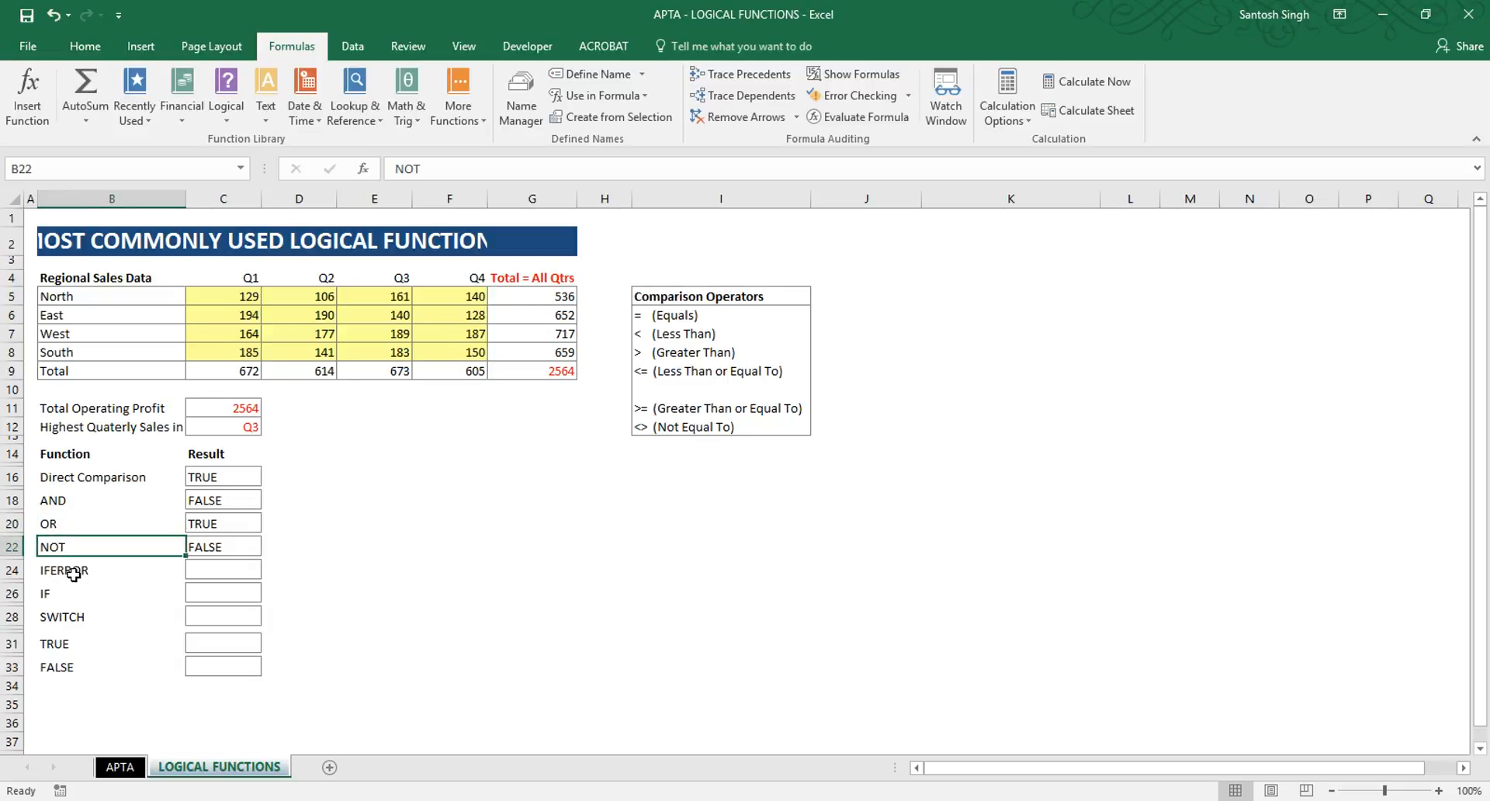
left_click(71, 571)
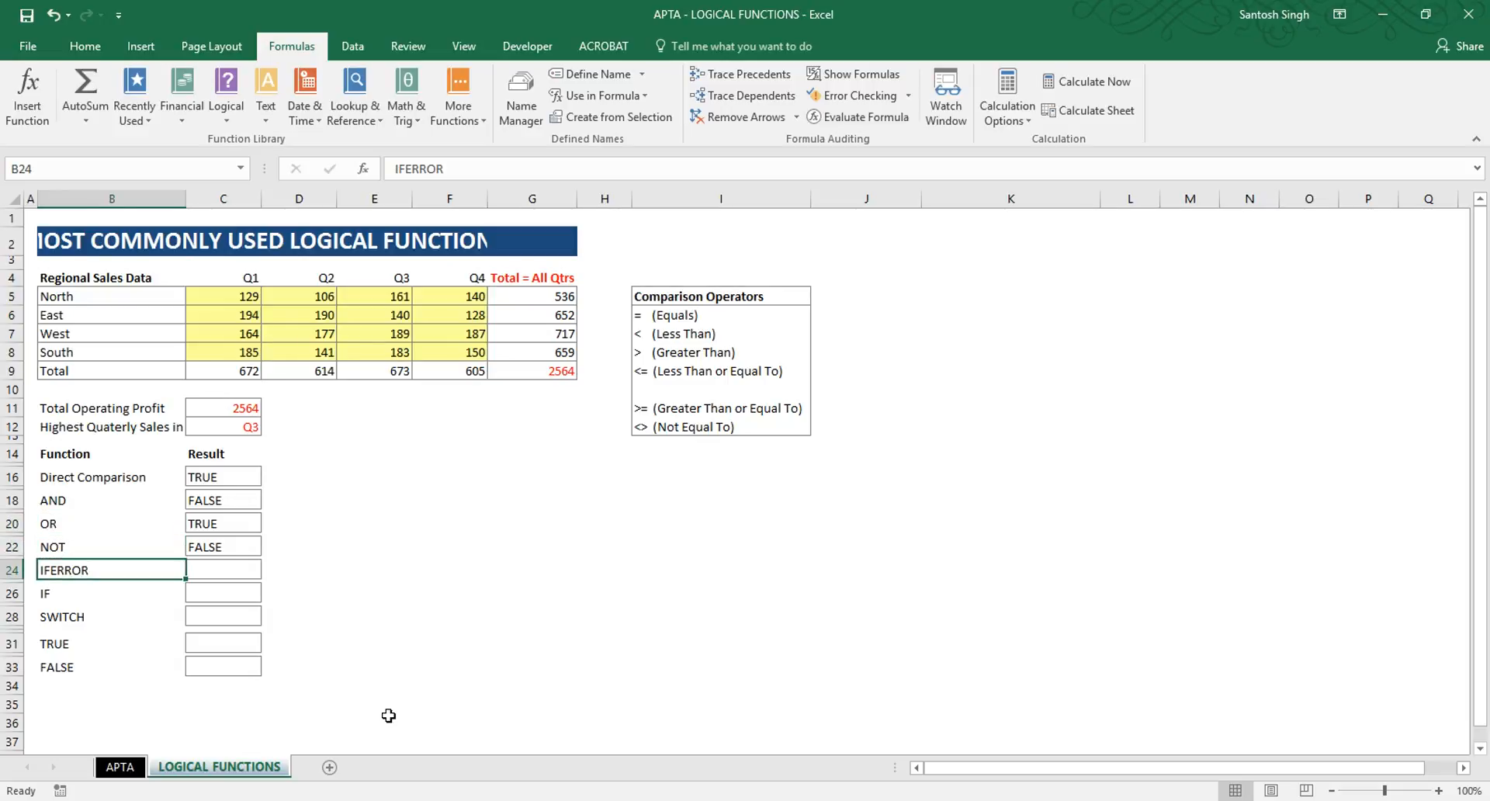
key("Down")
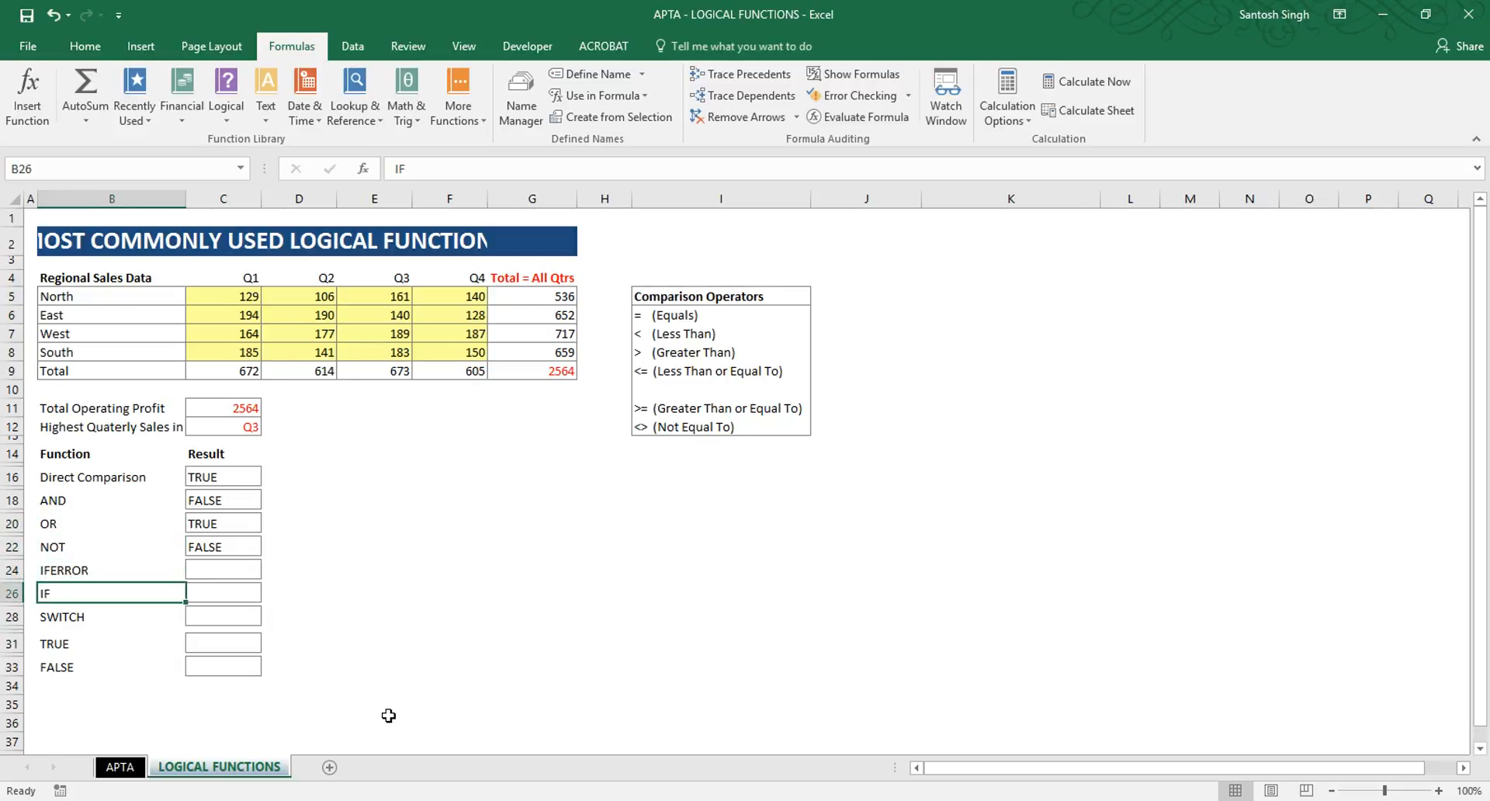
key("Down")
key("Down")
key("Down")
key("Down")
key("Down")
key("Down")
key("Down")
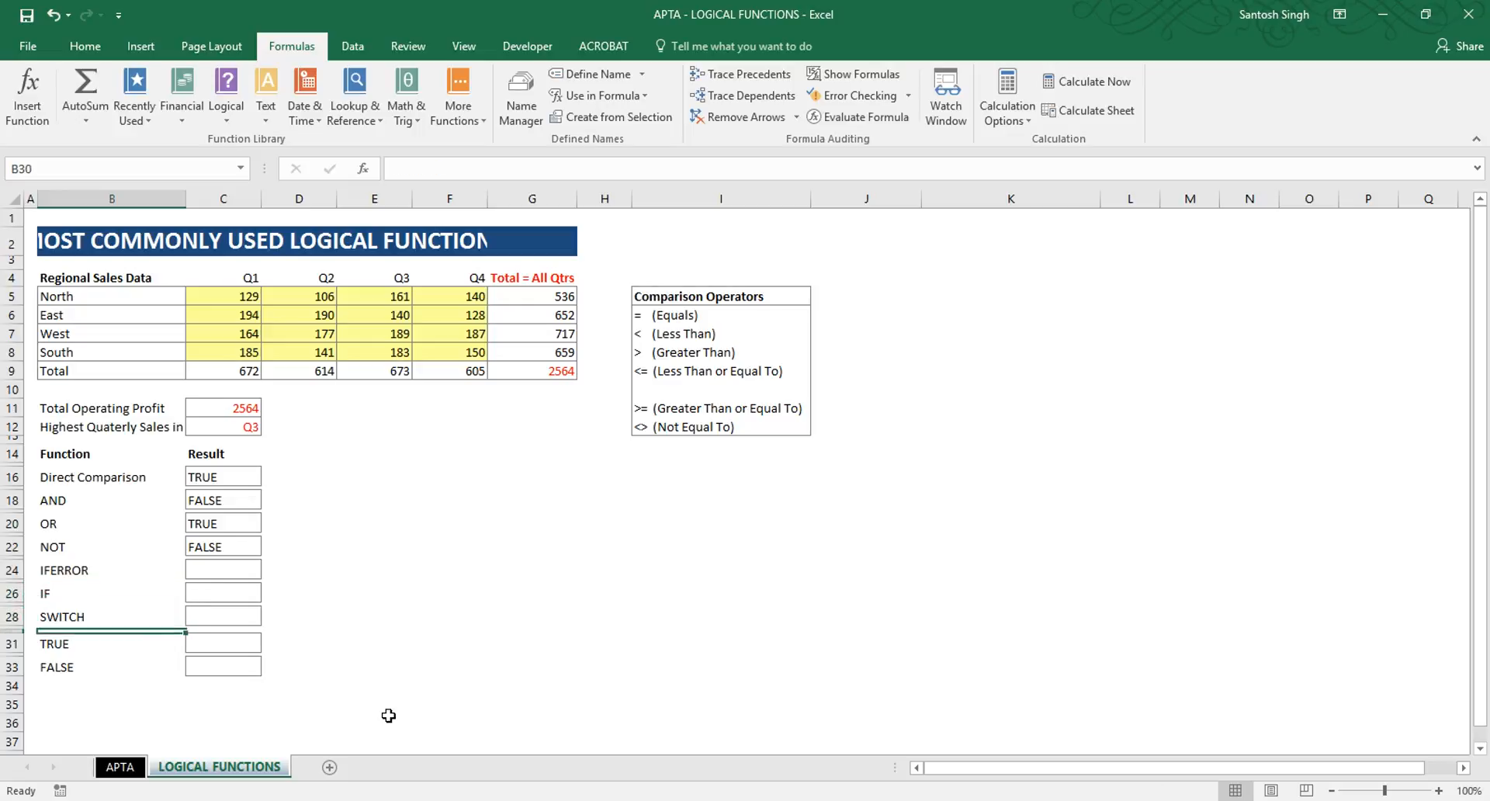
key("Up")
key("Up")
key("Up")
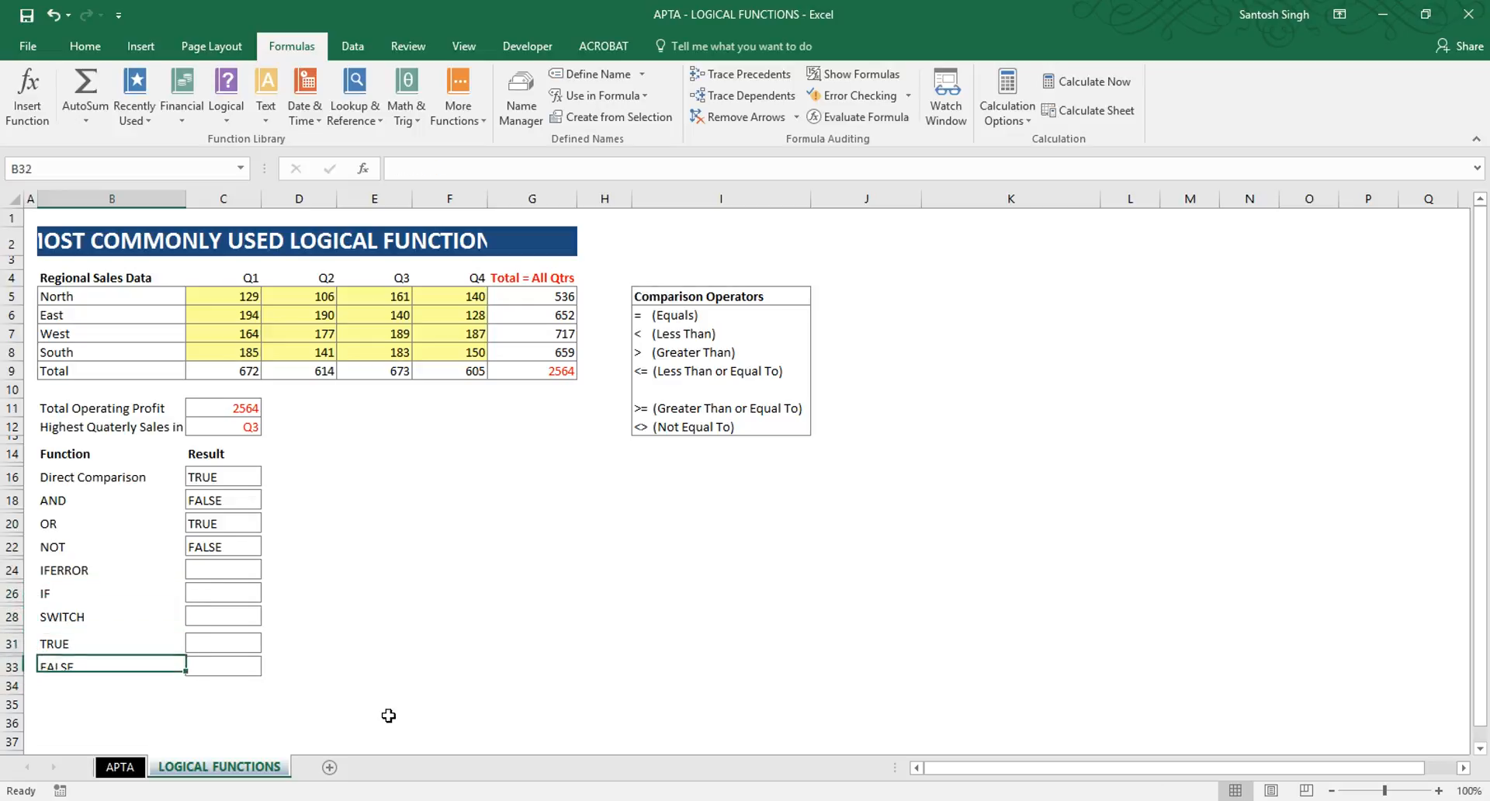
key("Up")
key("Up")
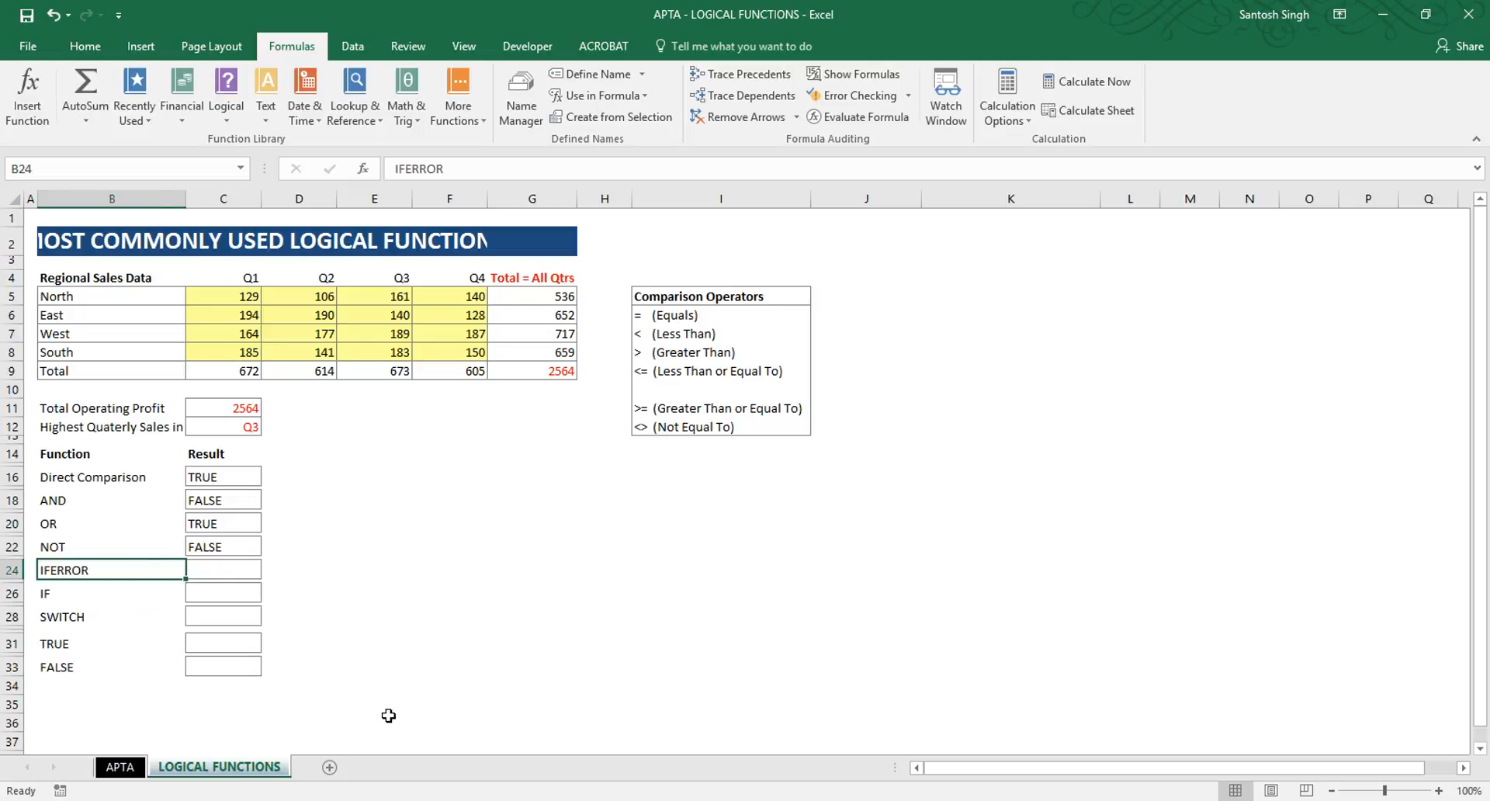
Start an IFERROR formula in C24 with the sum of the sales figures C5:F8 as its value argument
key("Right")
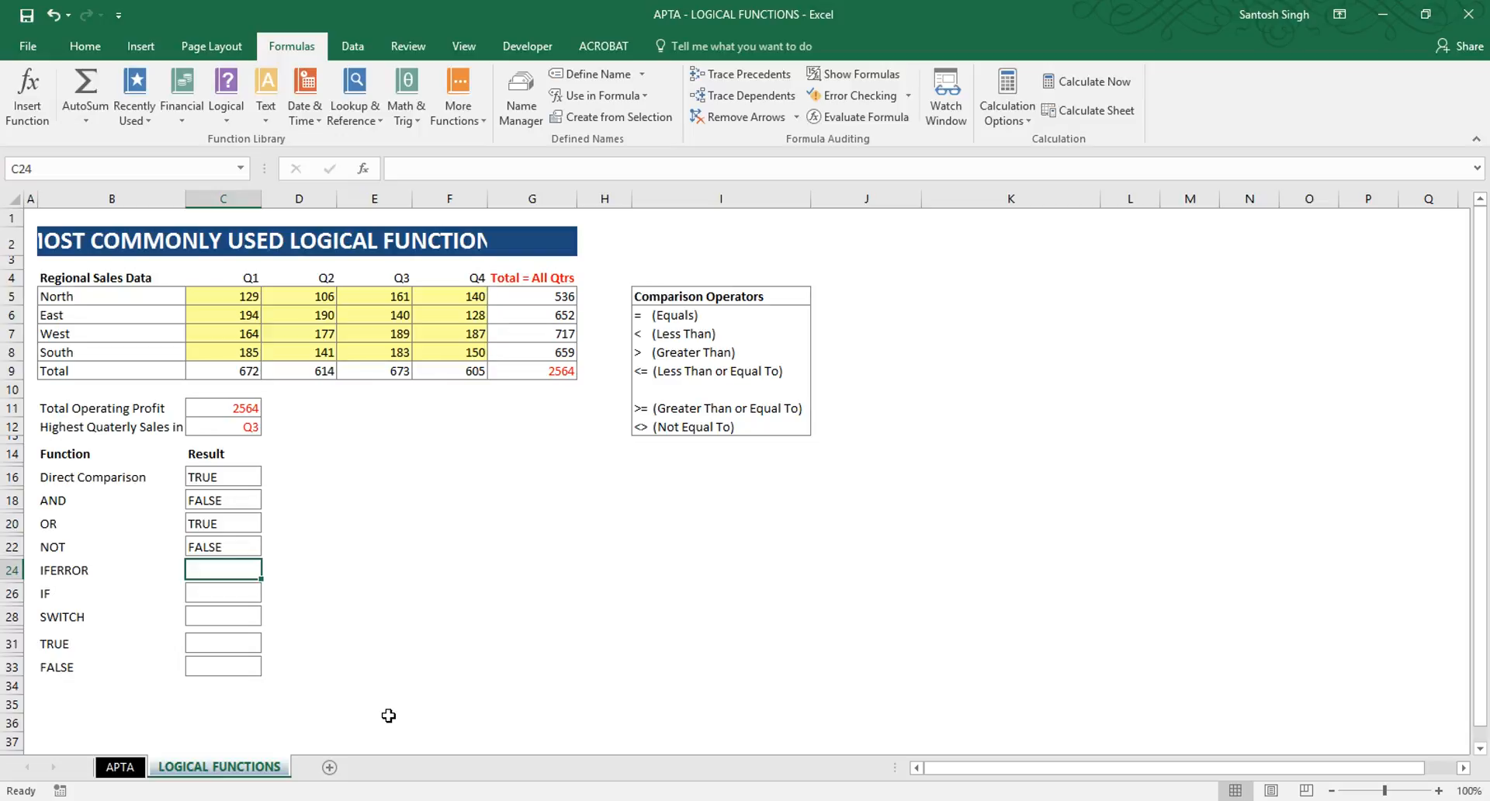
type("=")
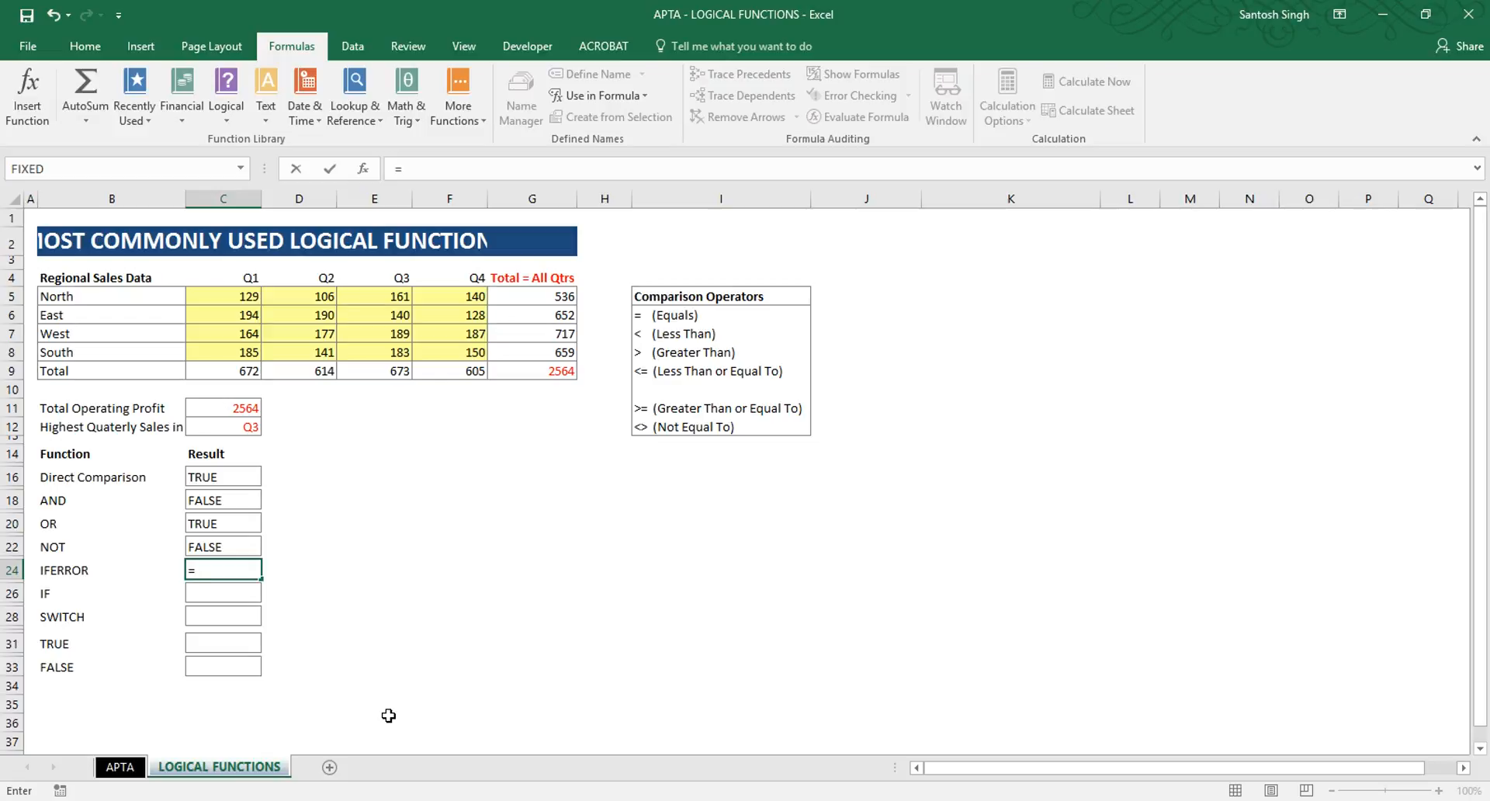
type("if")
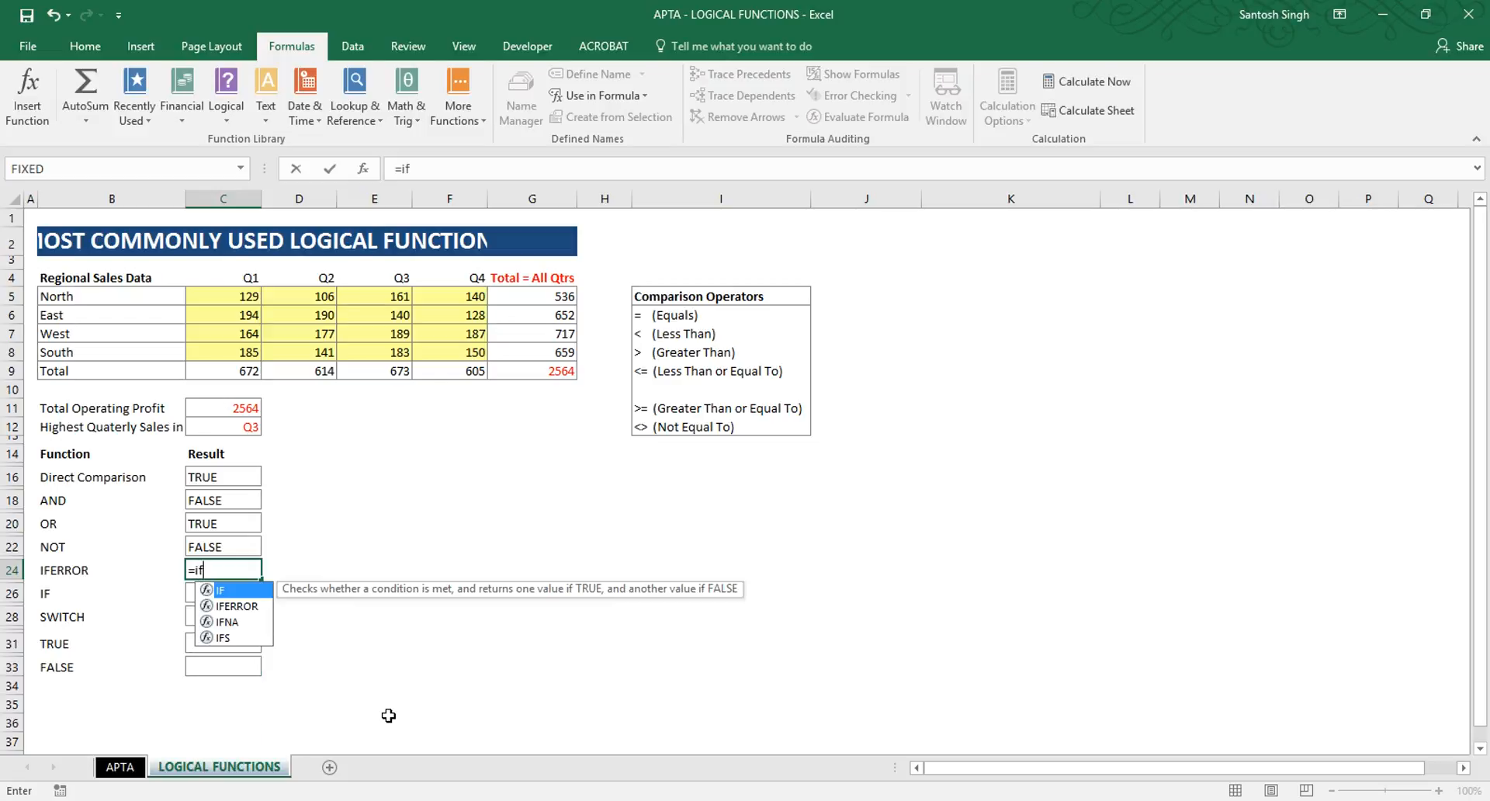
left_click(251, 610)
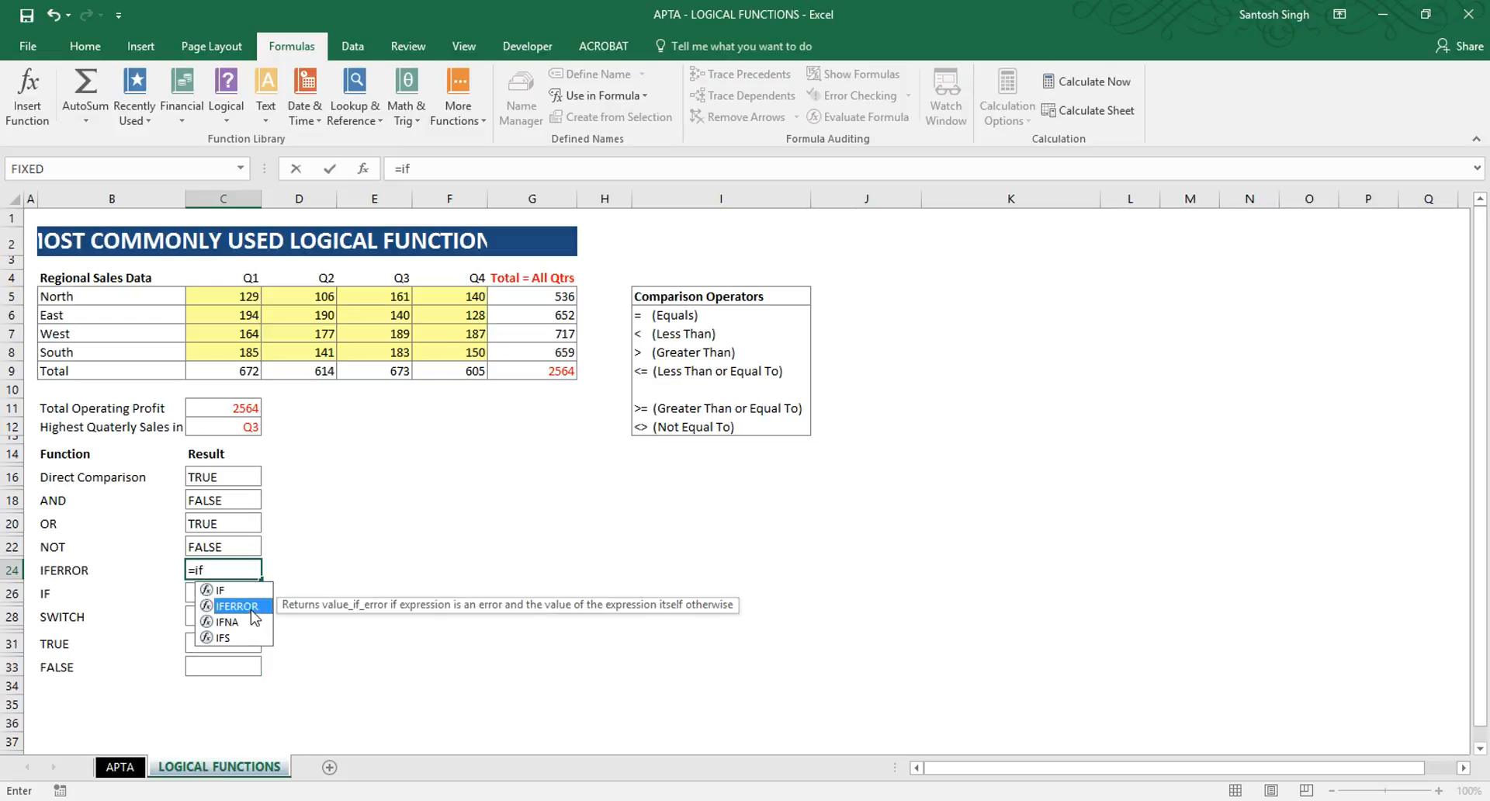
double_click(251, 610)
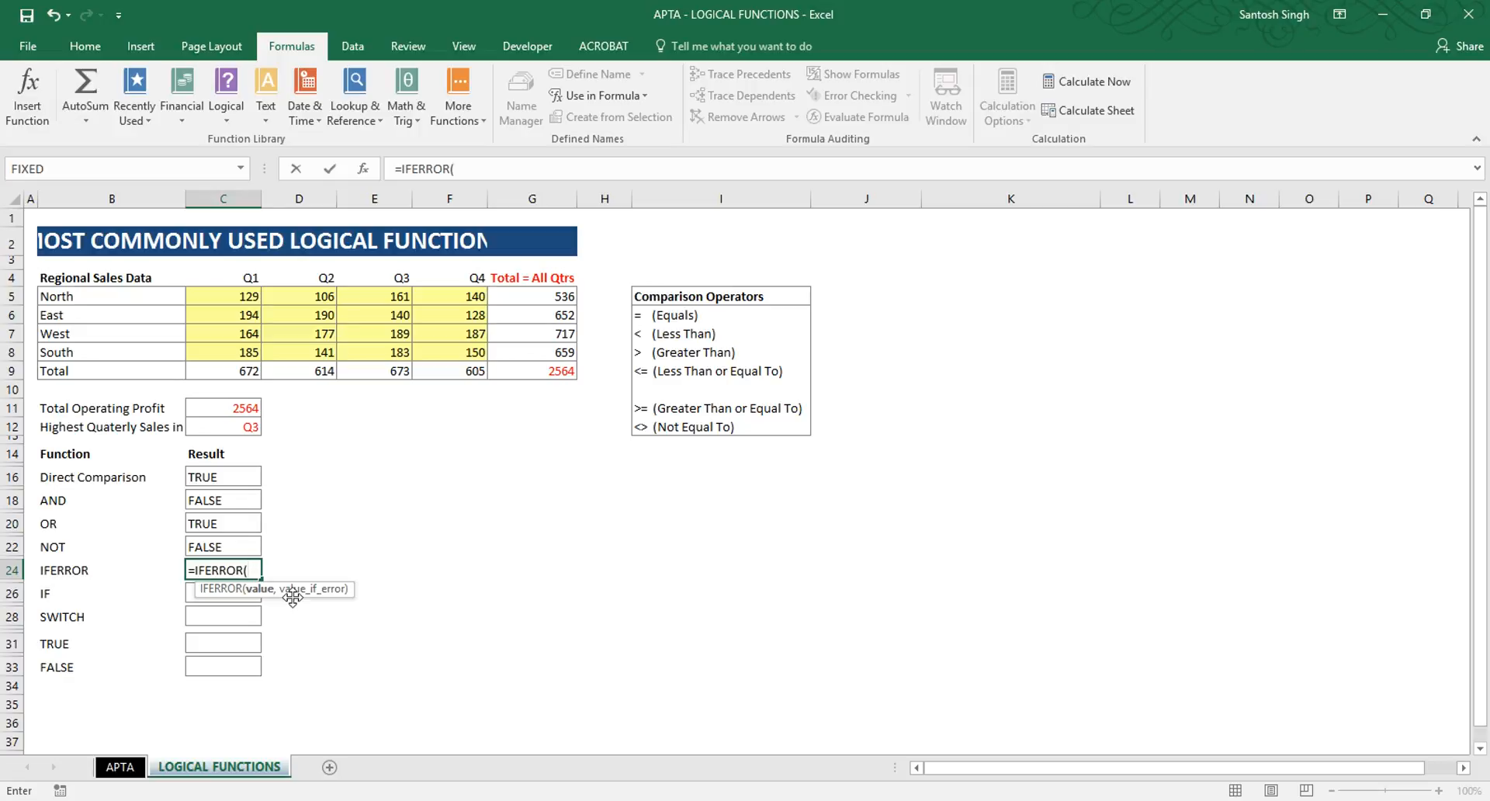
type("sum(")
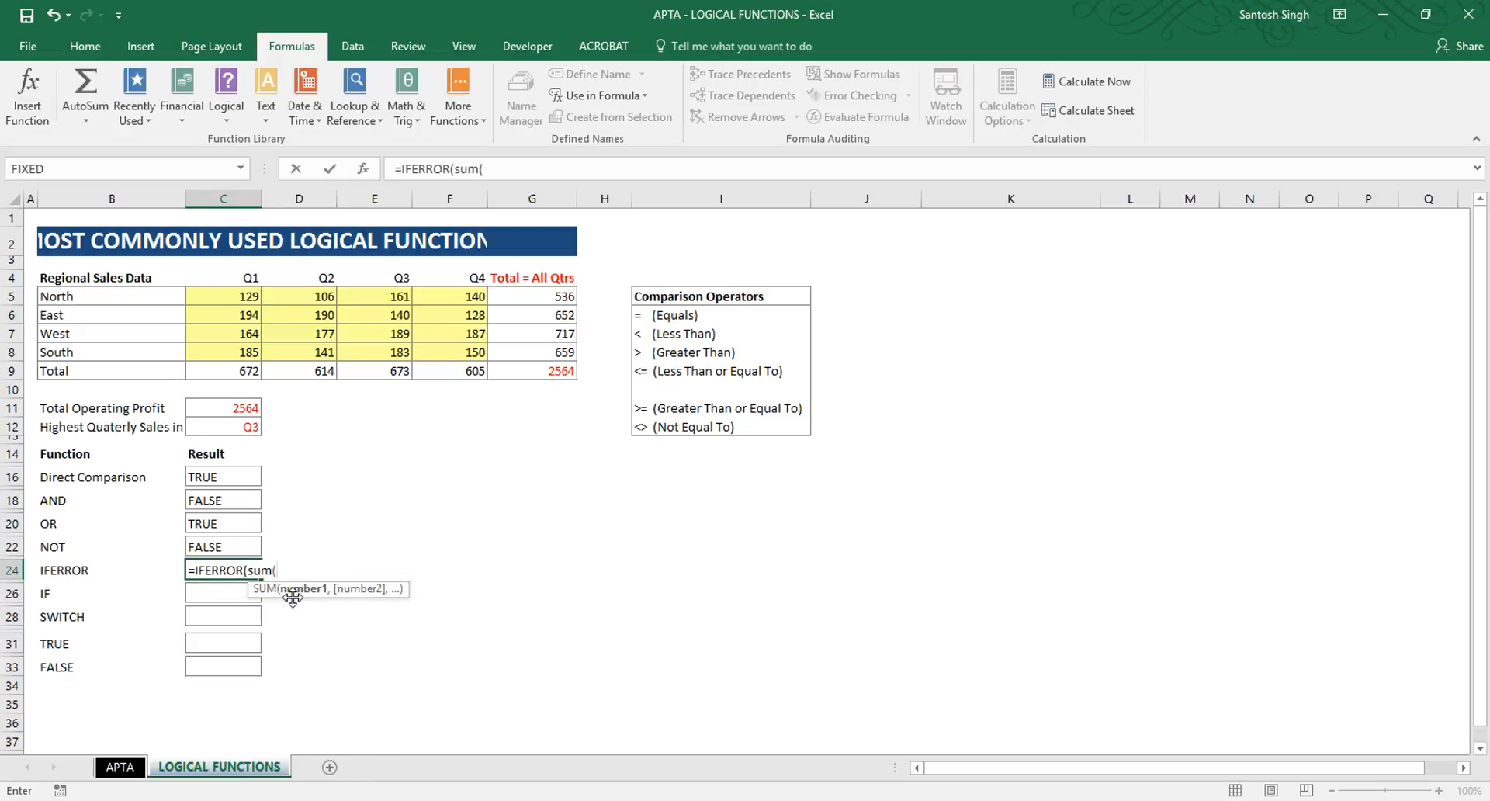
left_click_drag(221, 295, 450, 350)
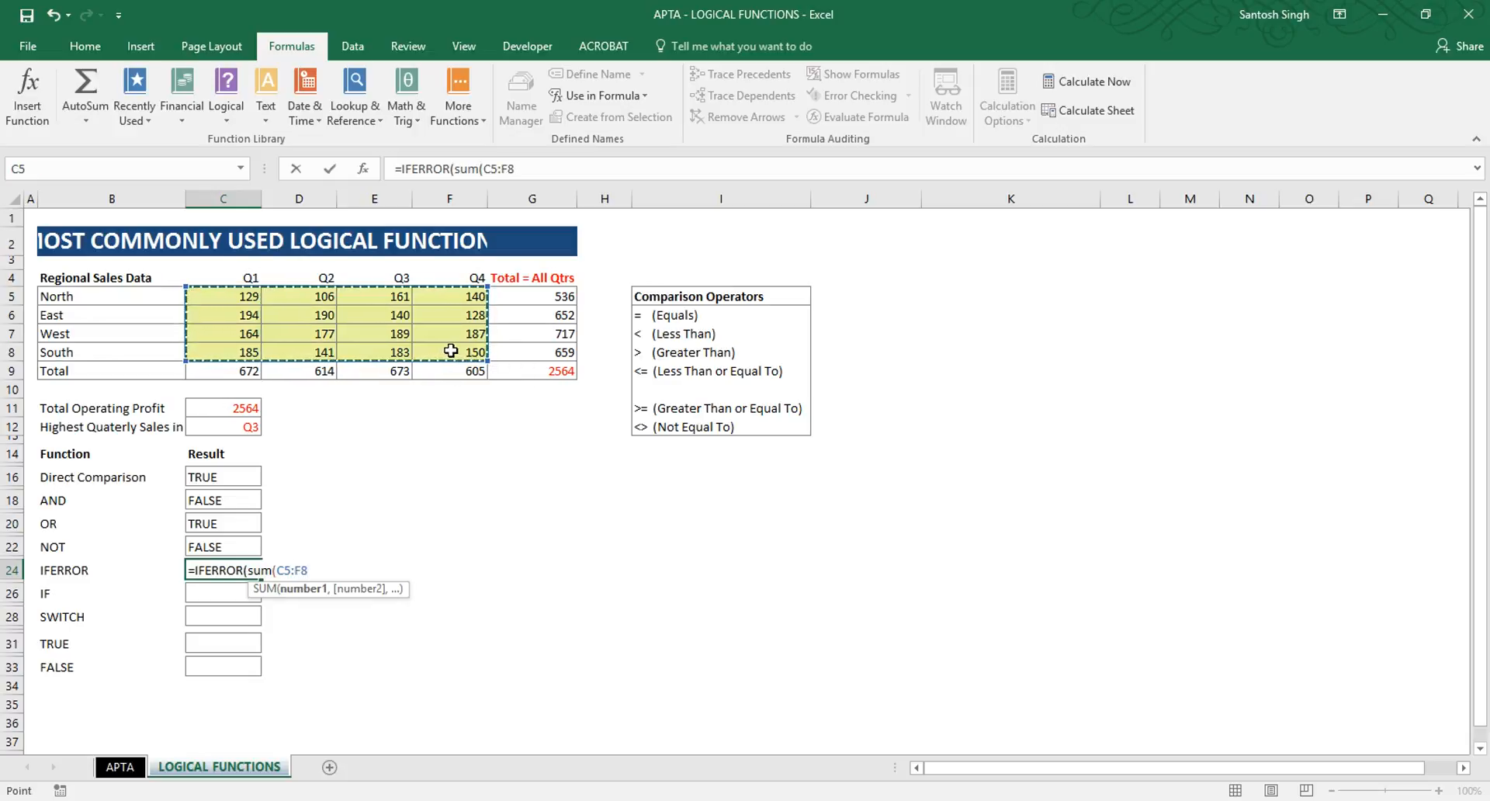
type(")")
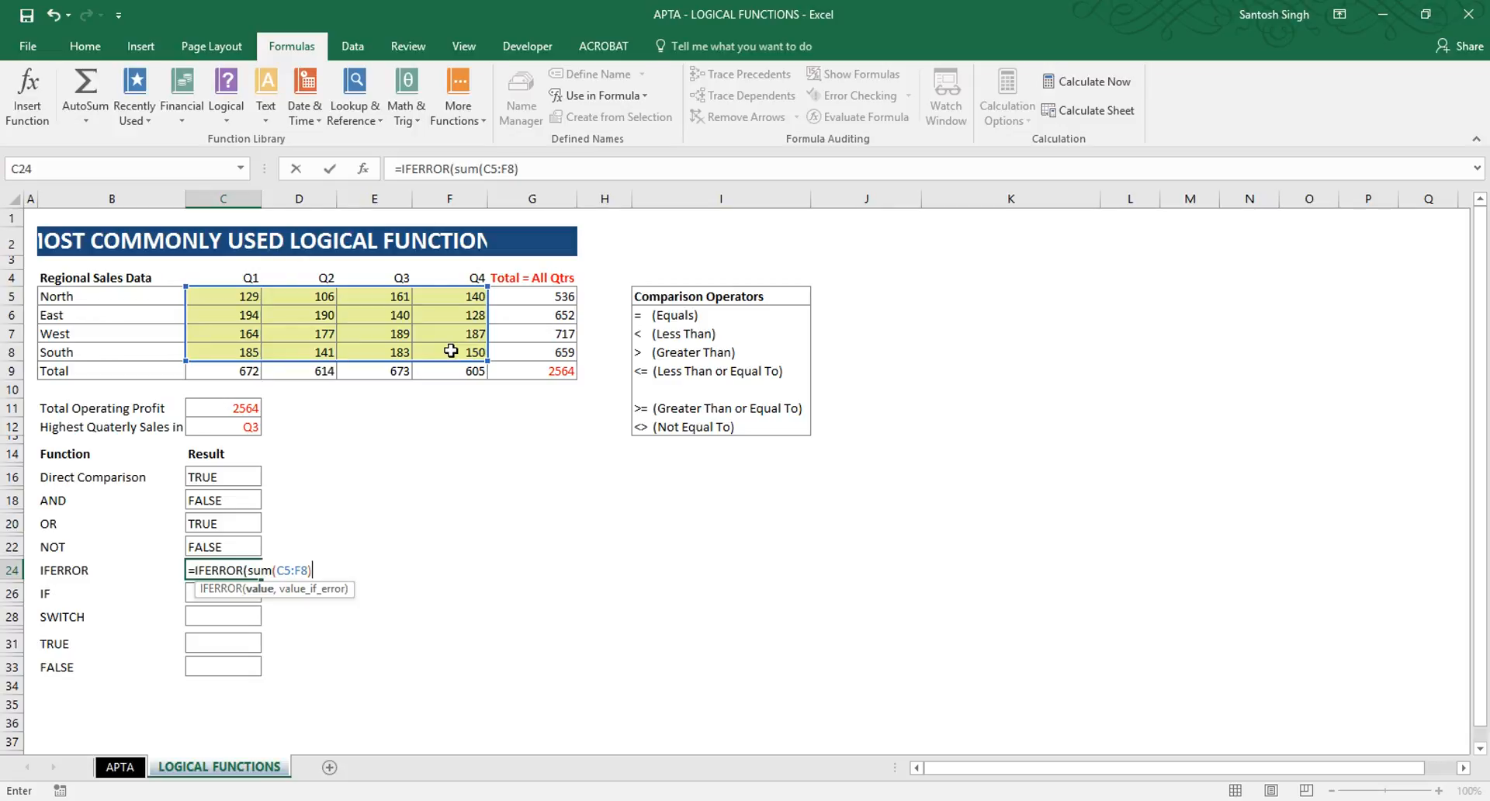
Add "Opps,something went wrong" as the value_if_error argument and close the IFERROR formula
type(",")
type("\"Opps")
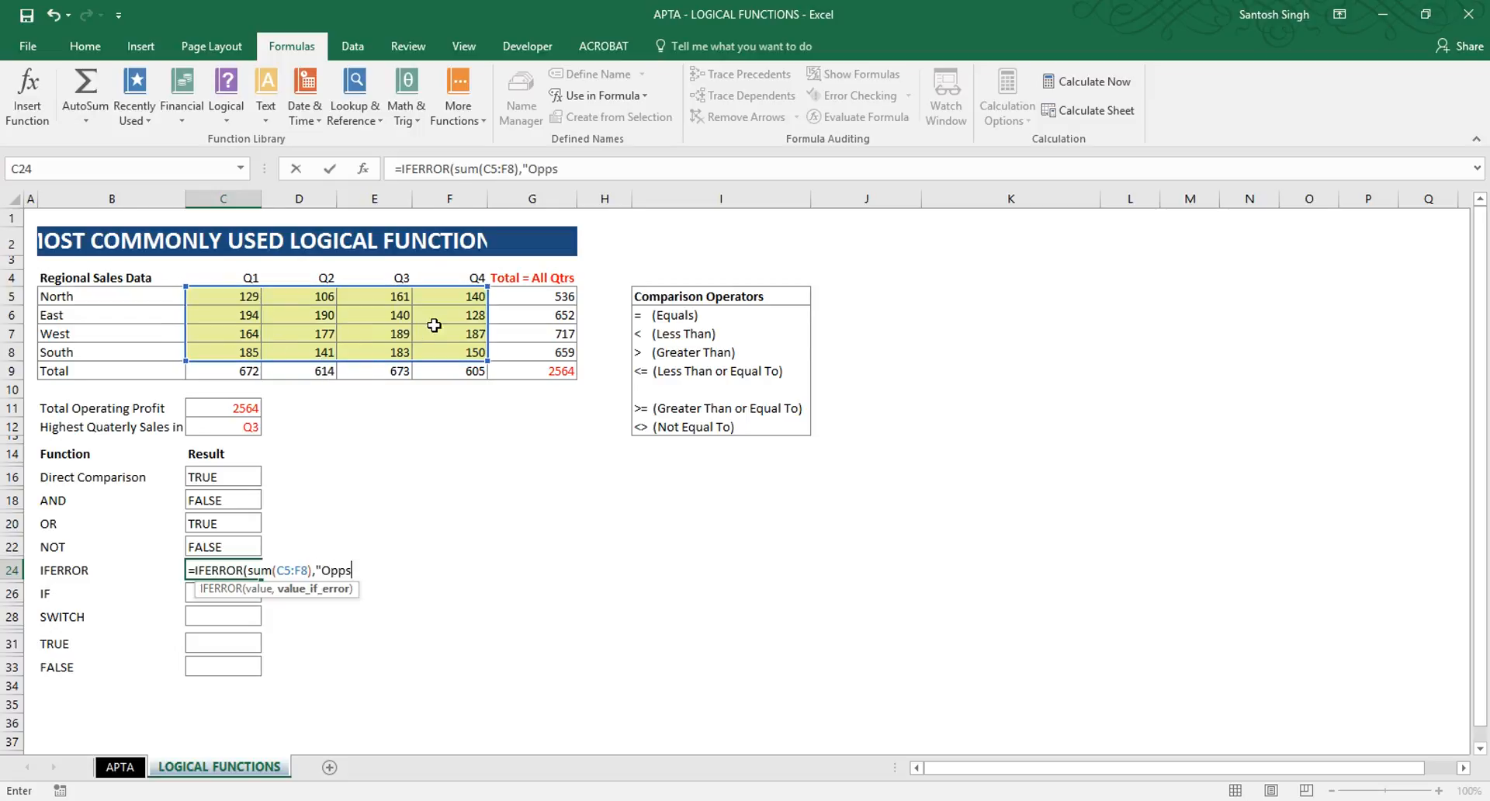
type(",something went w")
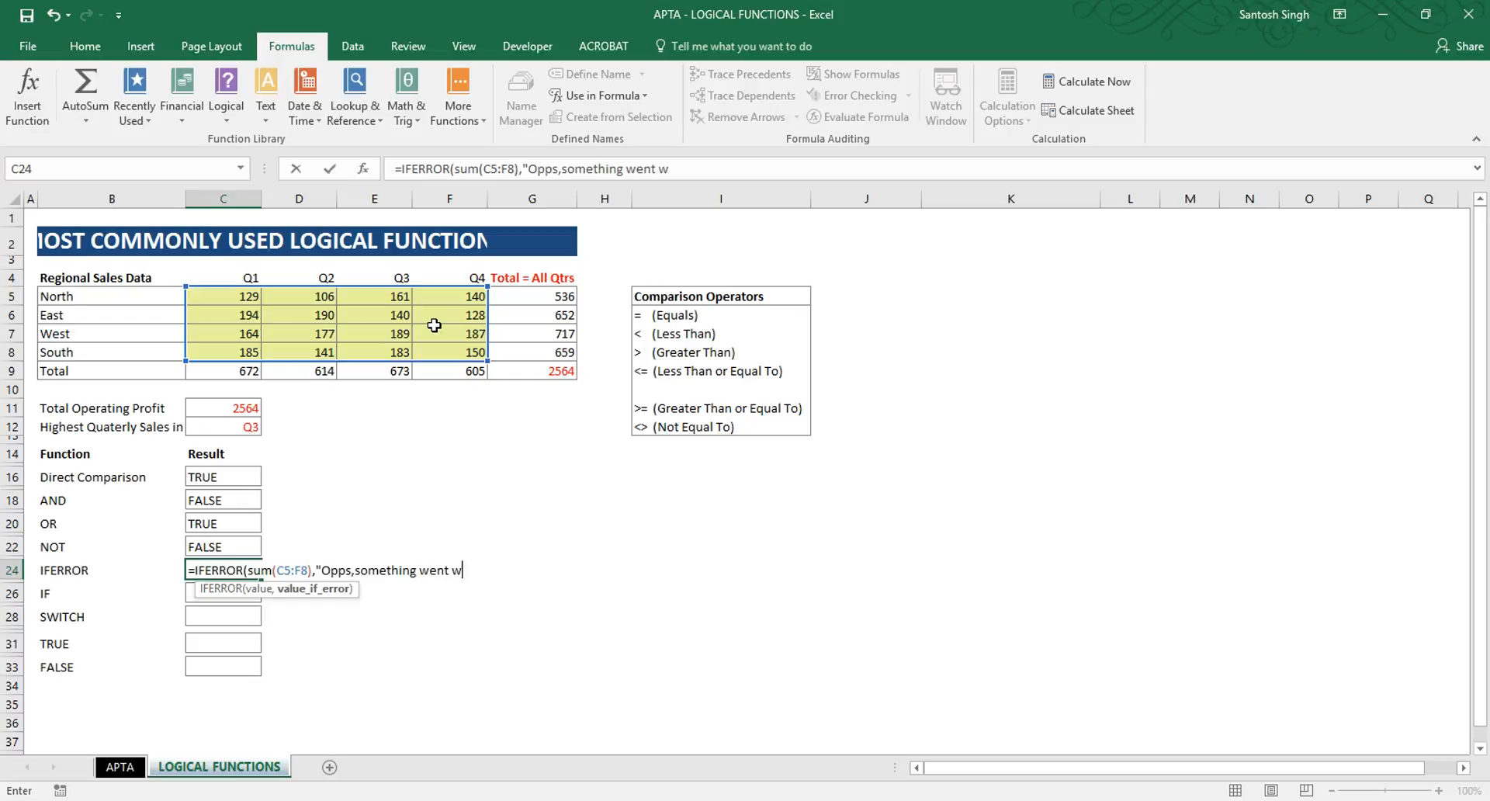
type("rong\")")
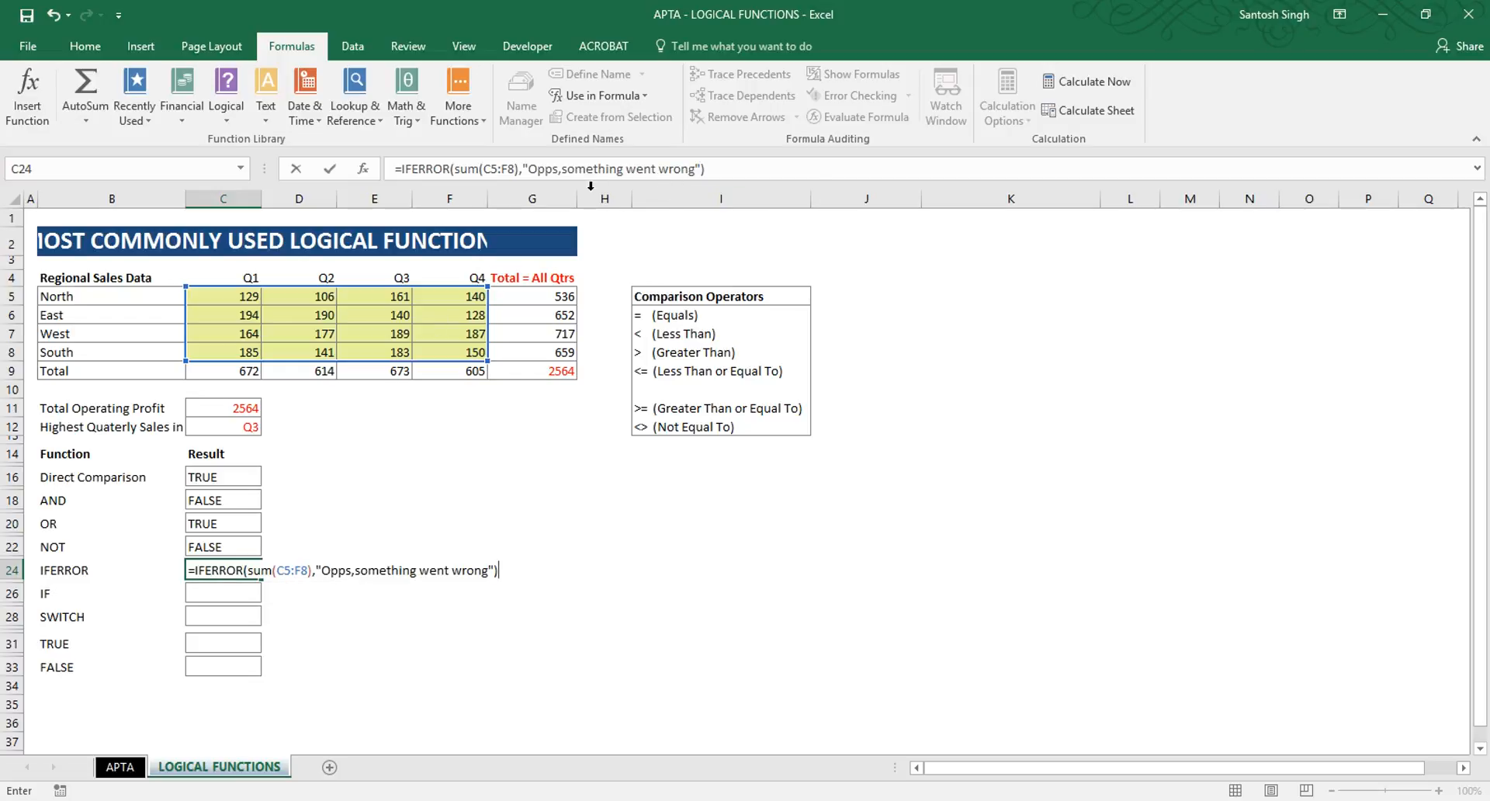
Replace the comma after "Opps" in the error text with an exclamation mark and enter the formula in C24
left_click(560, 169)
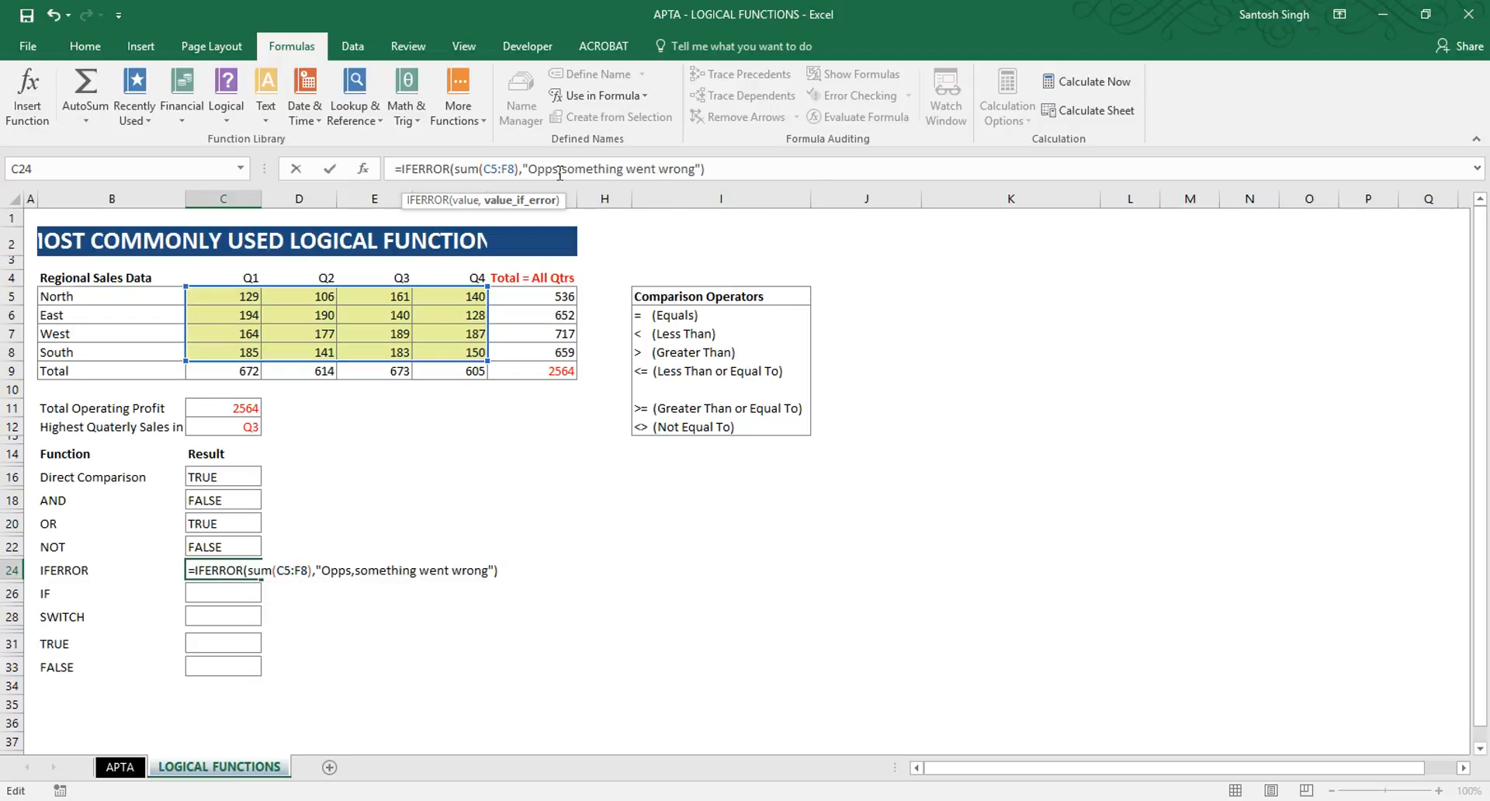
key("Delete")
type("!")
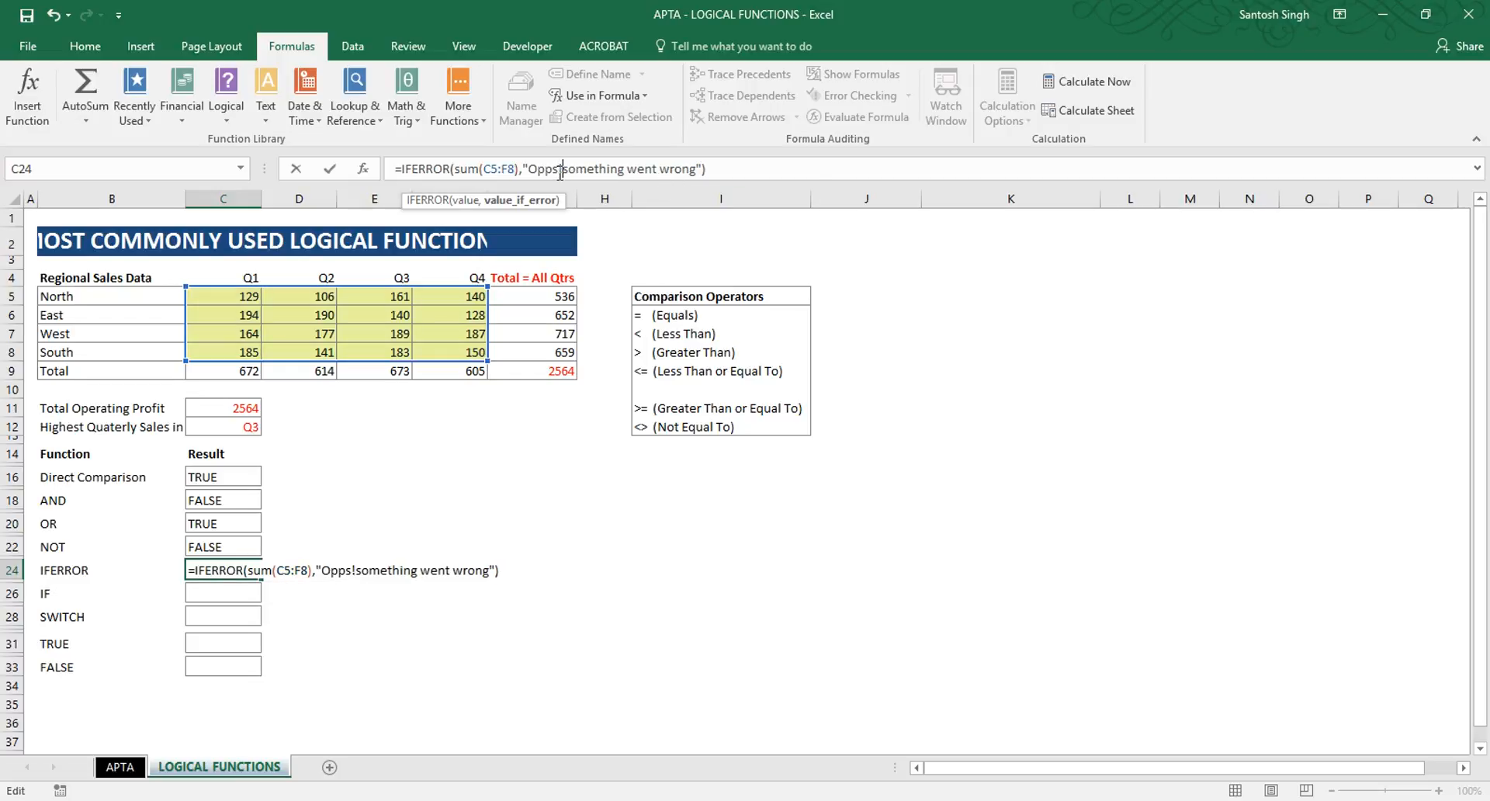
left_click(732, 167)
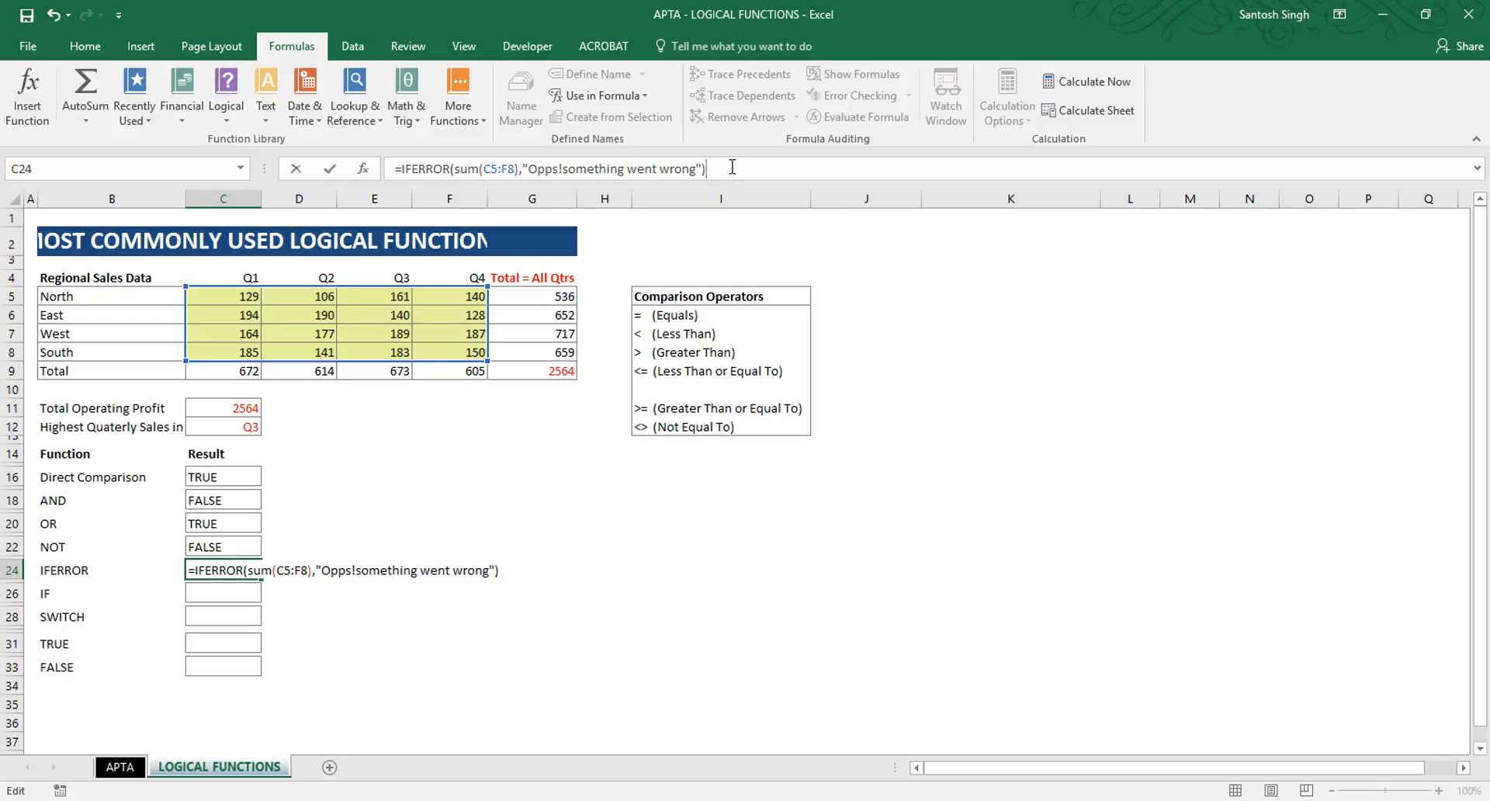
key("Return")
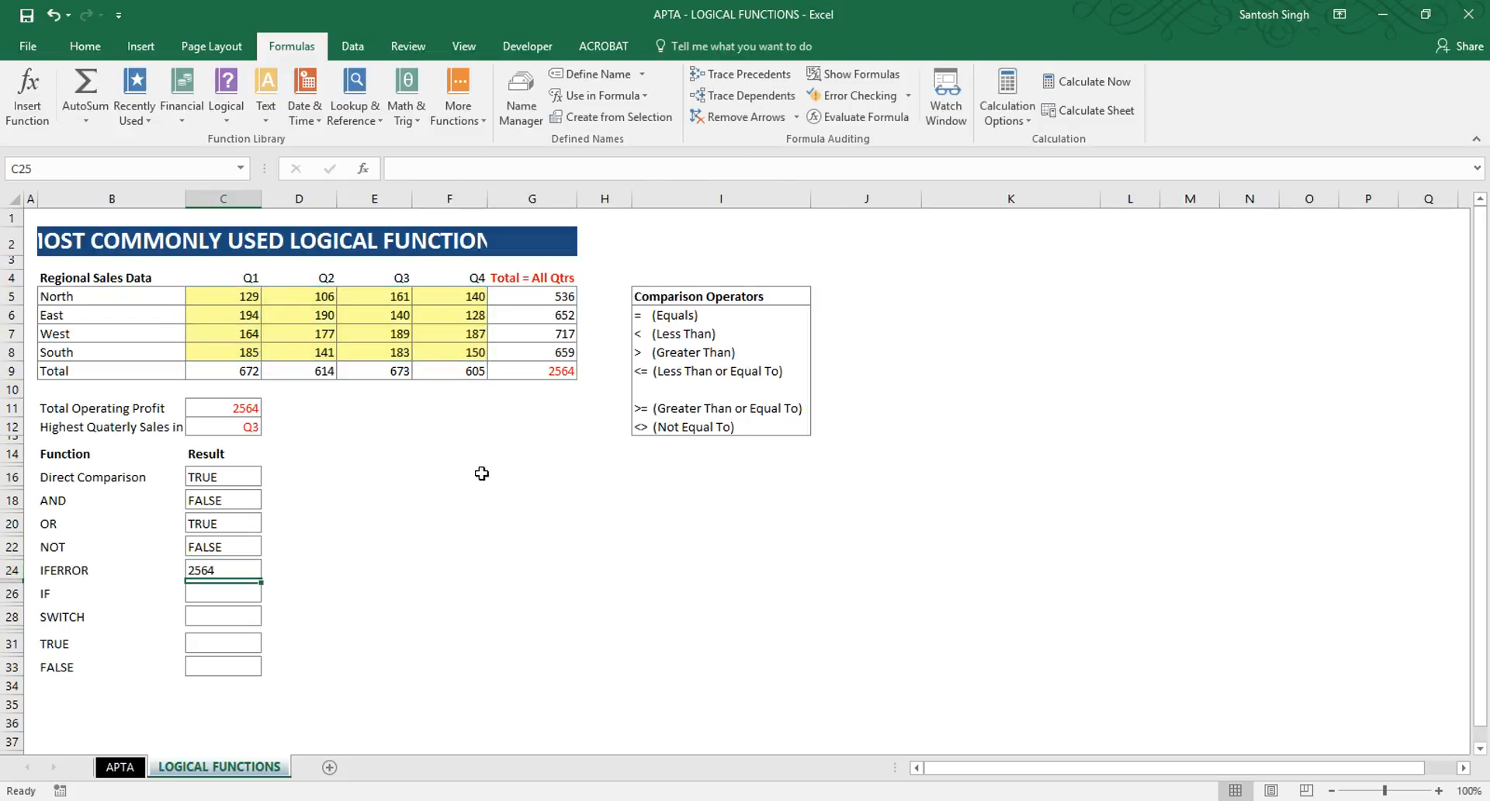
Compare the IFERROR result in C24 with the sum of the sales figures in C5:F8
left_click(242, 567)
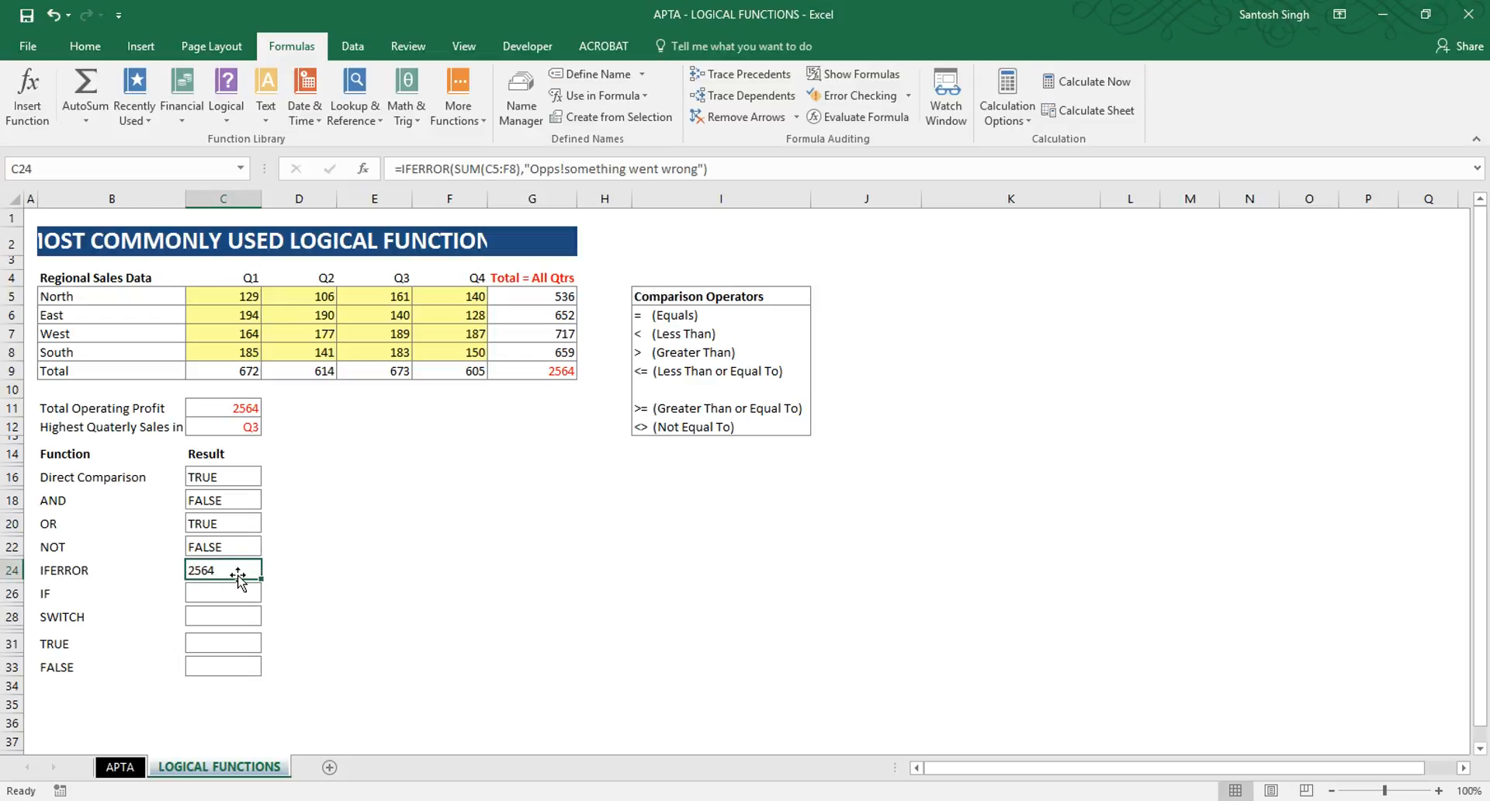
left_click_drag(477, 296, 252, 345)
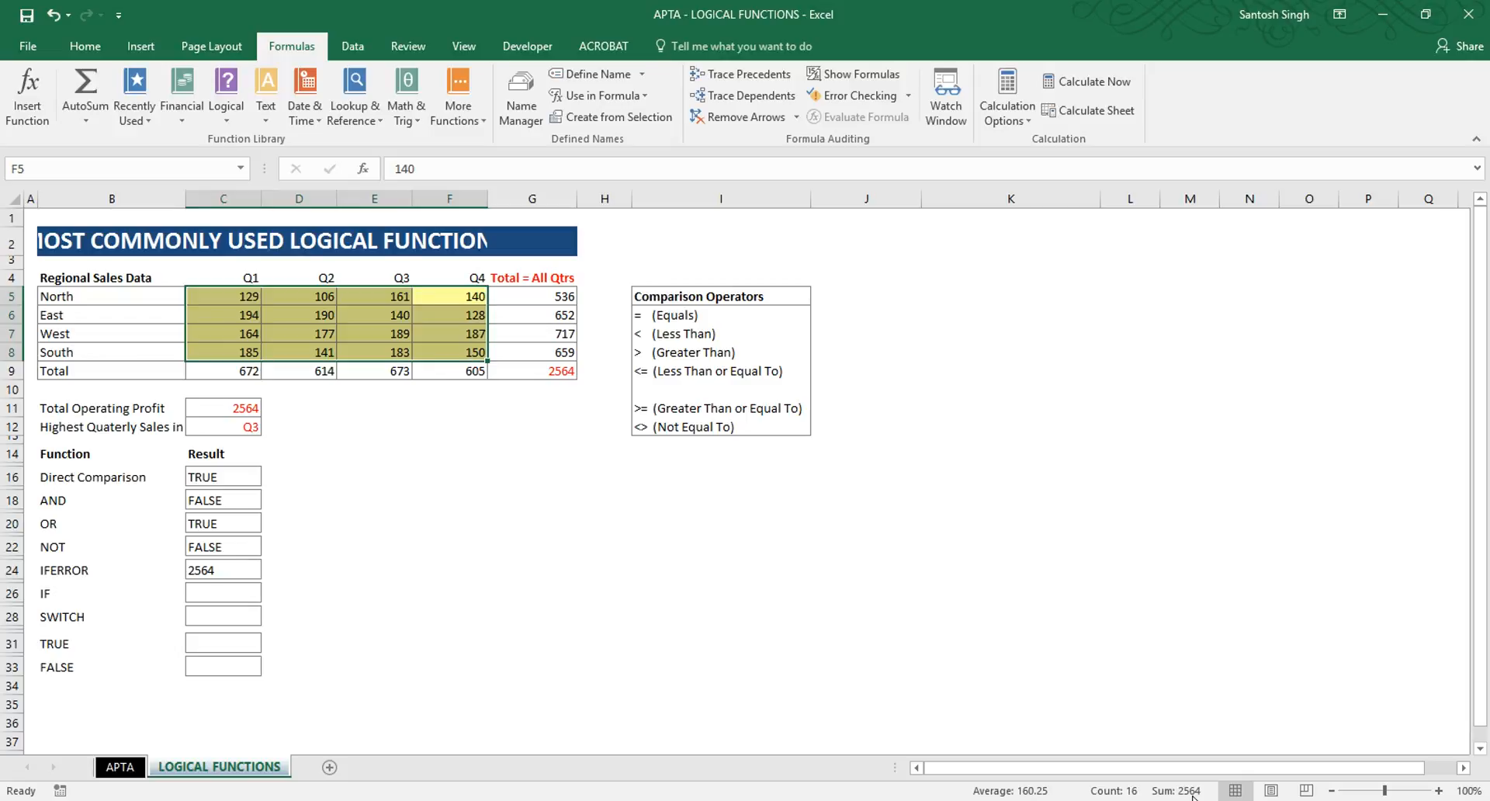
Divide the SUM in C24's IFERROR formula by 0 to force an error, enter the formula, and reselect the cell
left_click(208, 568)
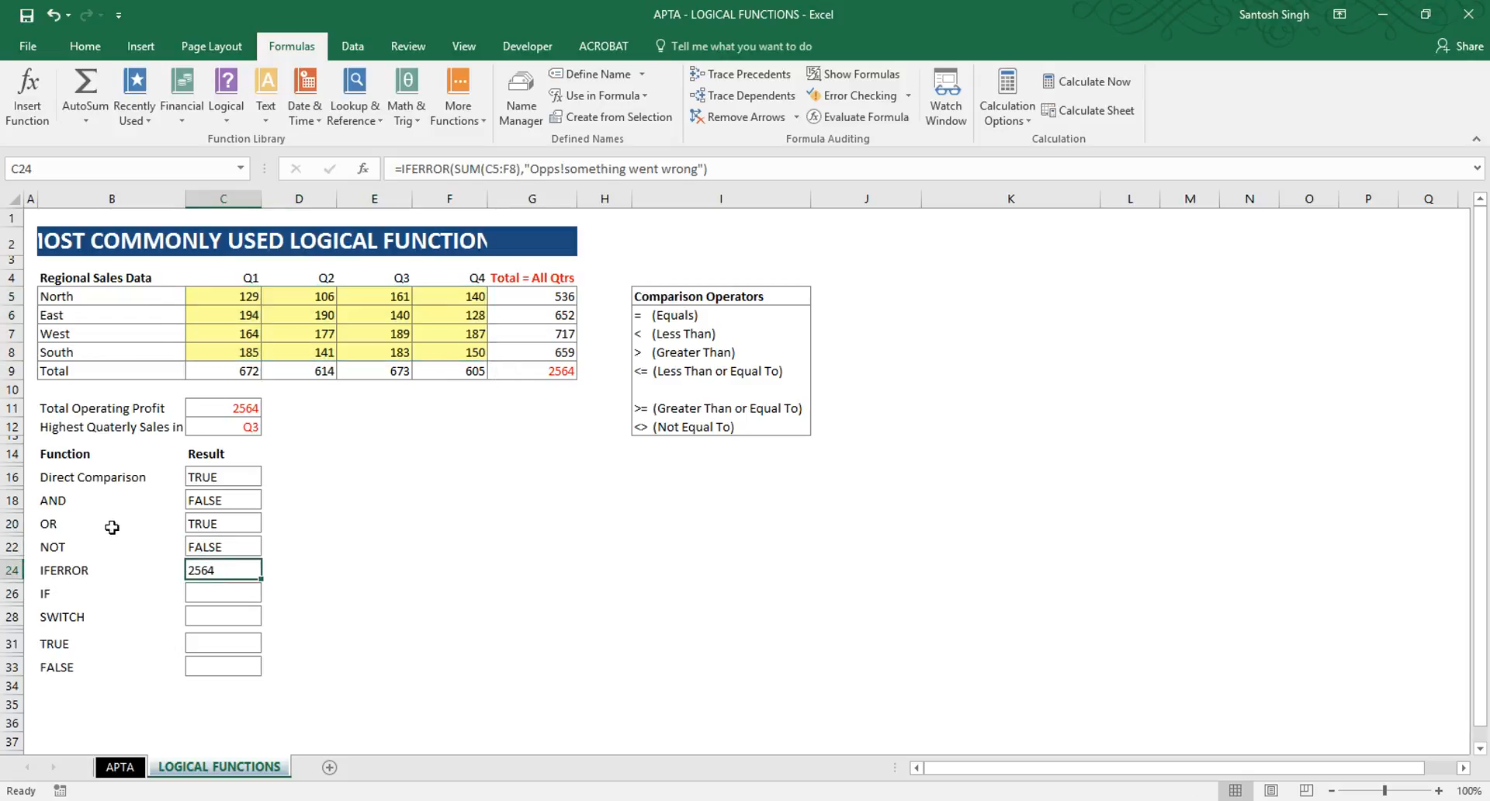
left_click(521, 169)
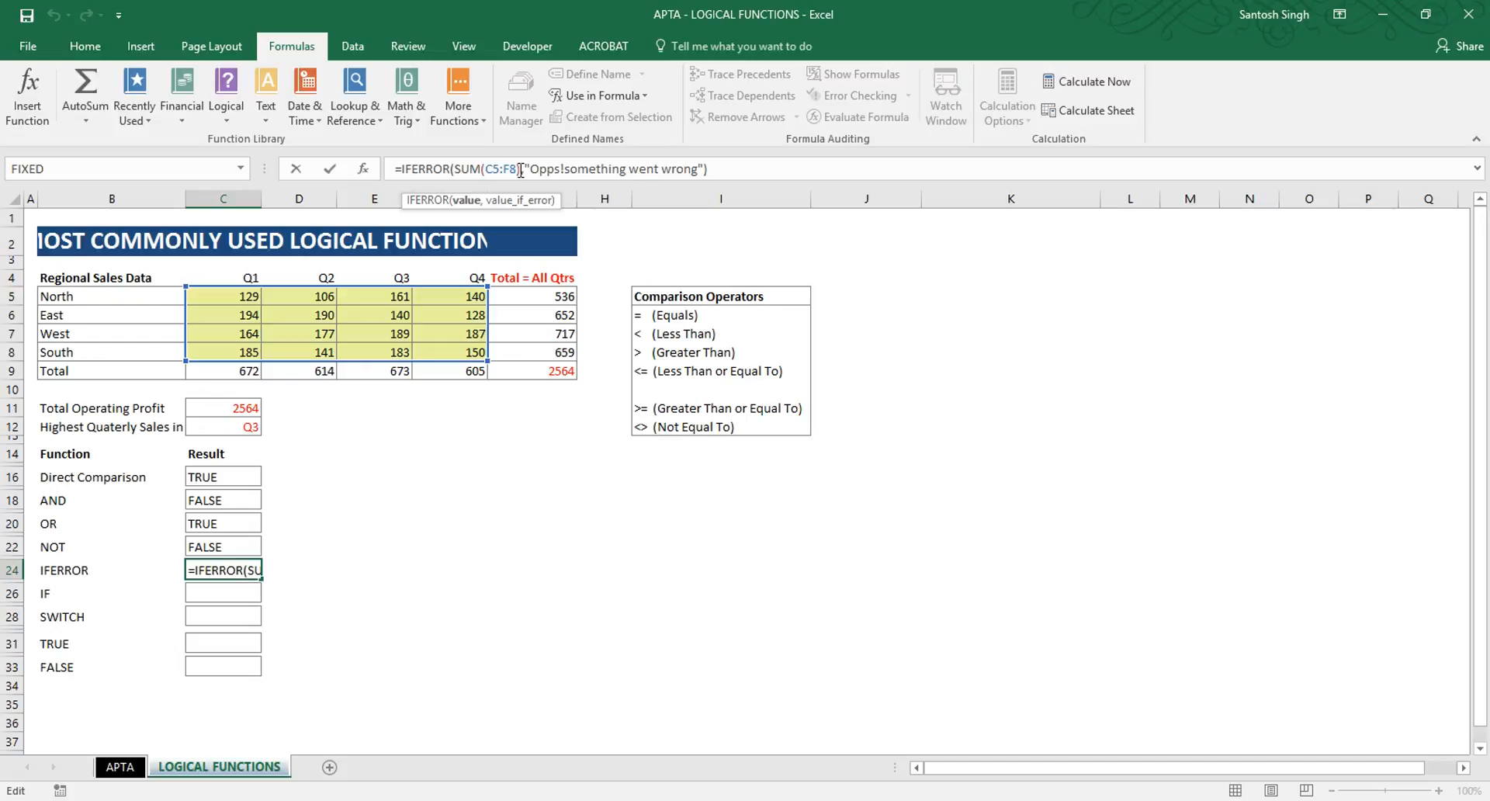
type("/0")
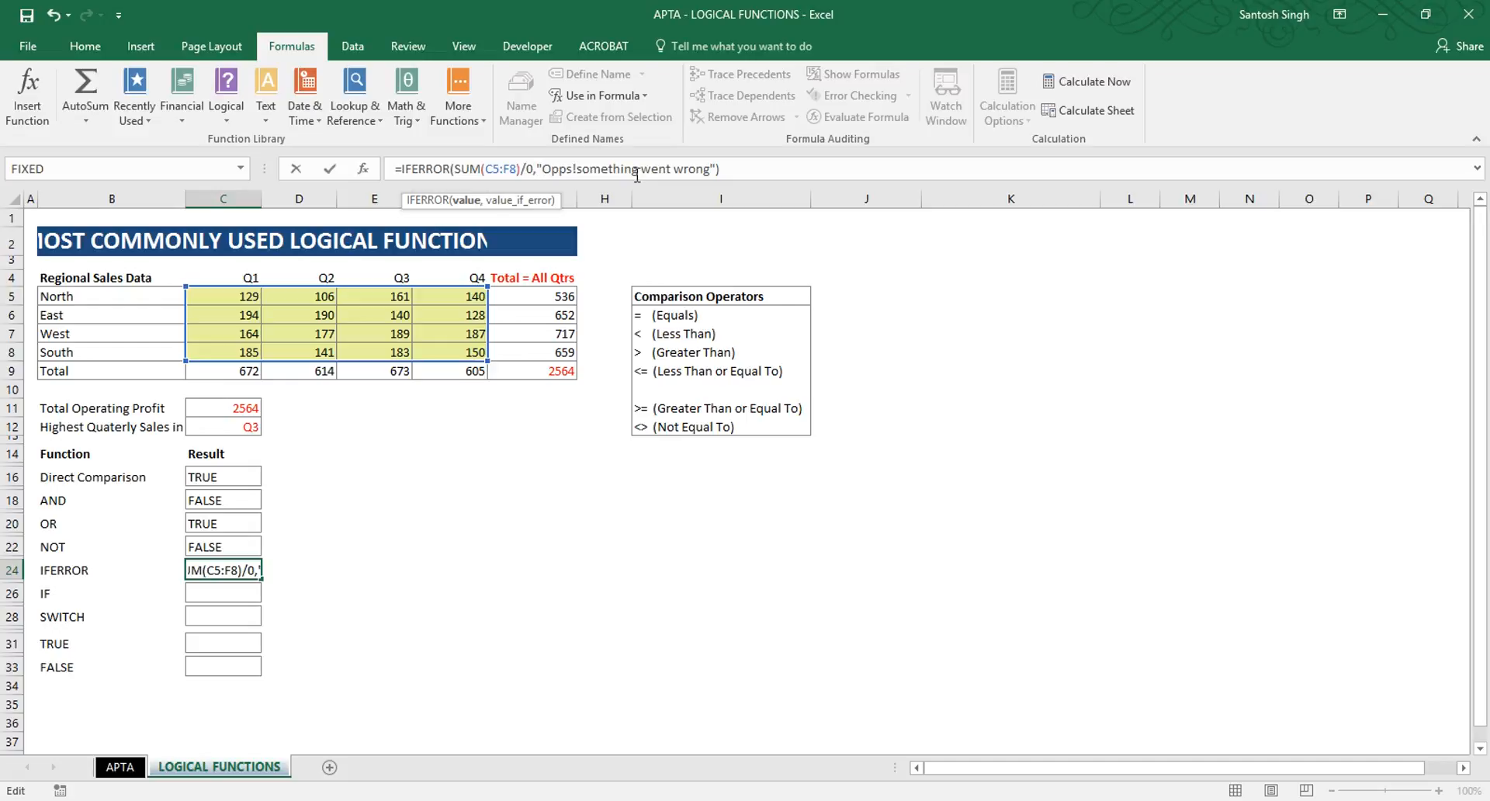
left_click(752, 171)
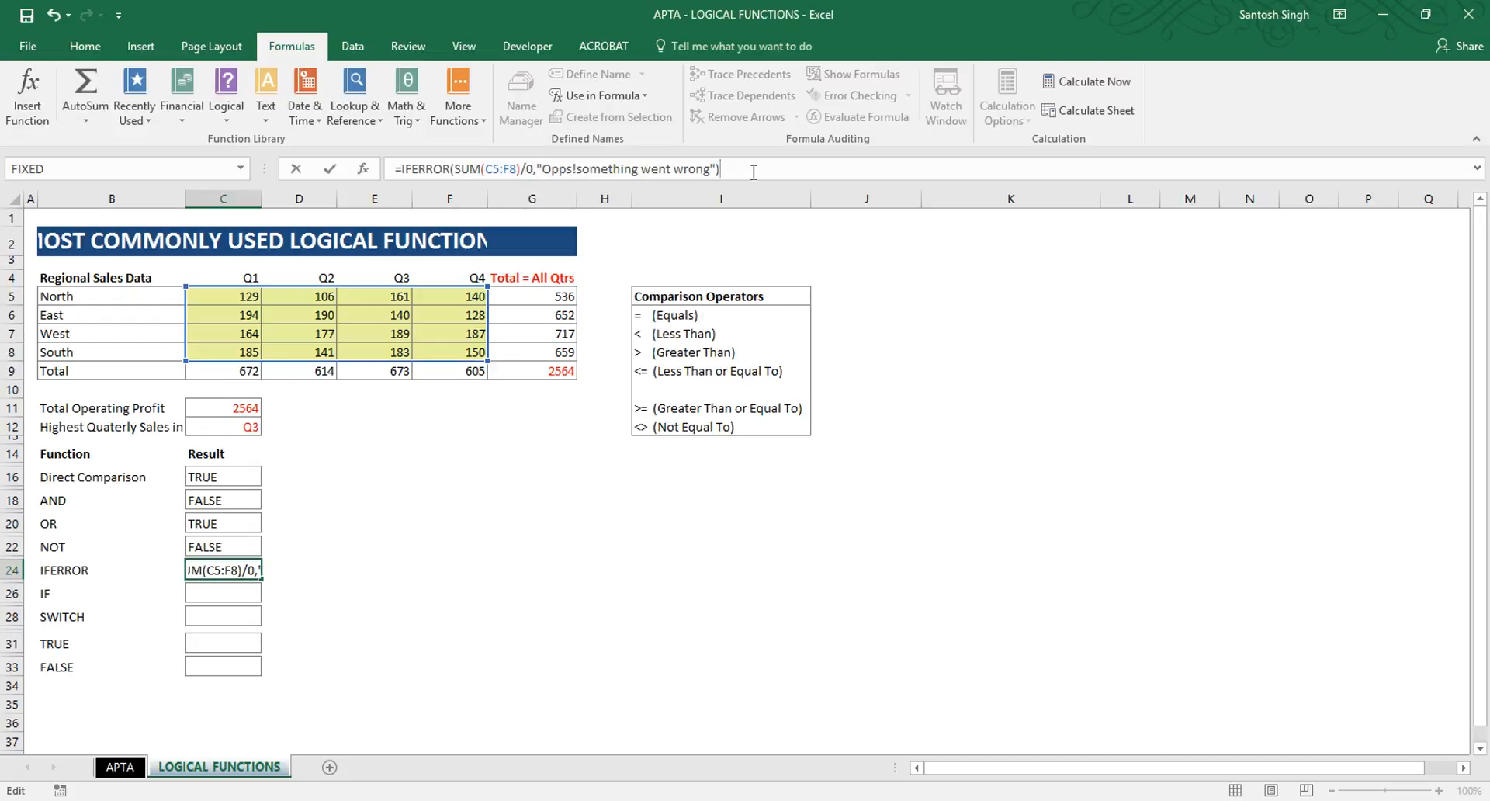
left_click_drag(711, 169, 536, 170)
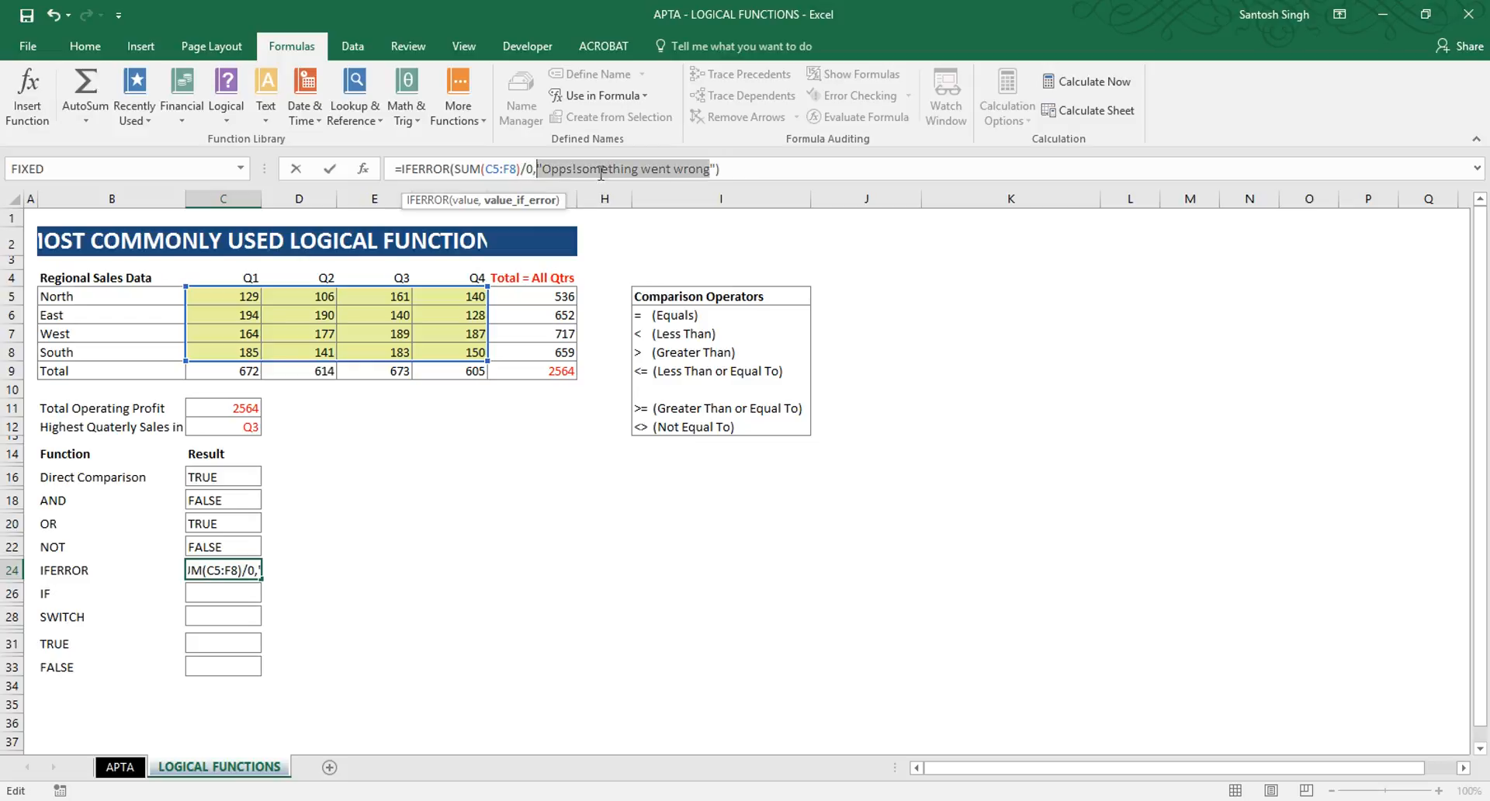
left_click(733, 169)
key("Return")
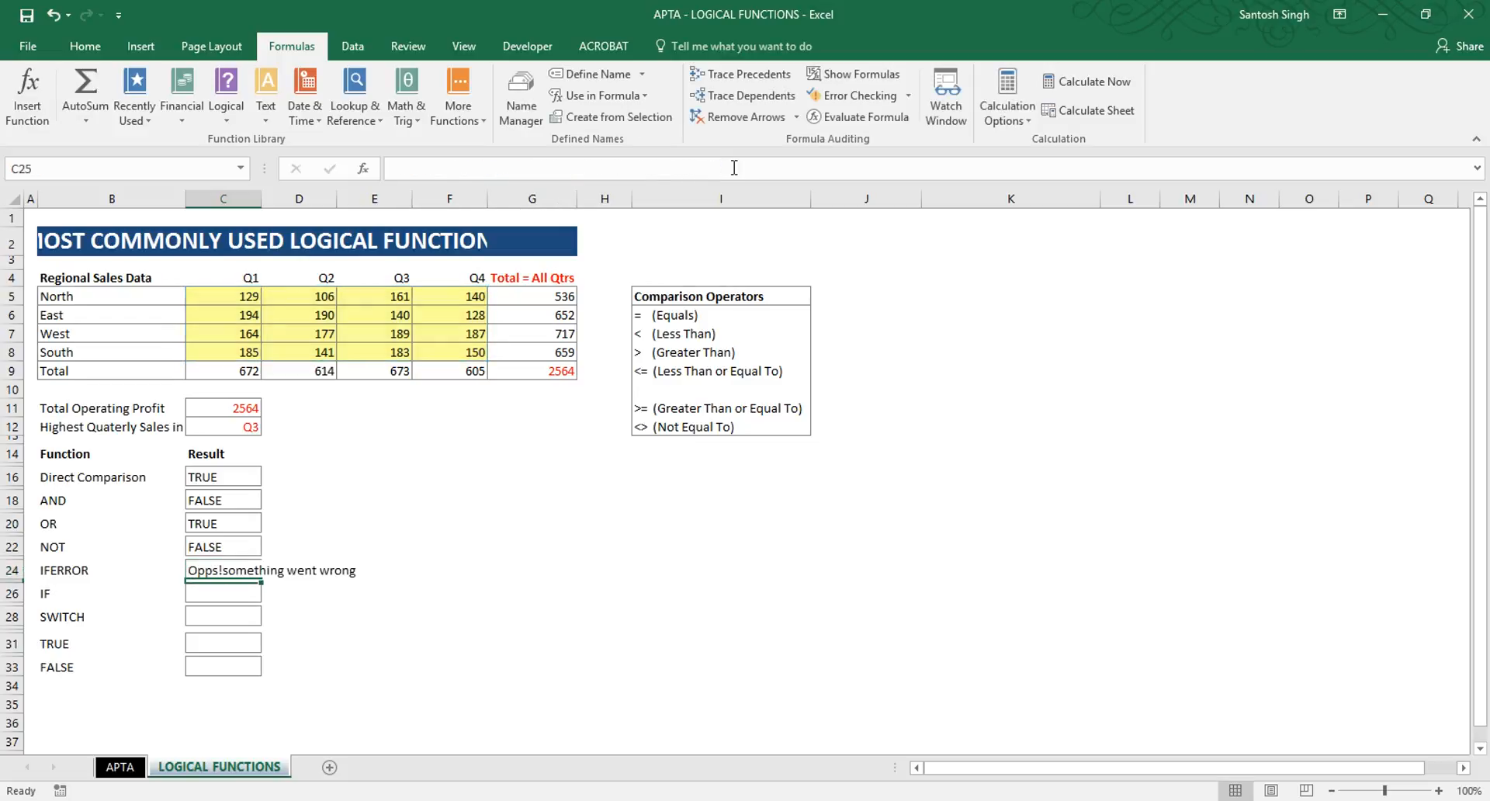
left_click(225, 573)
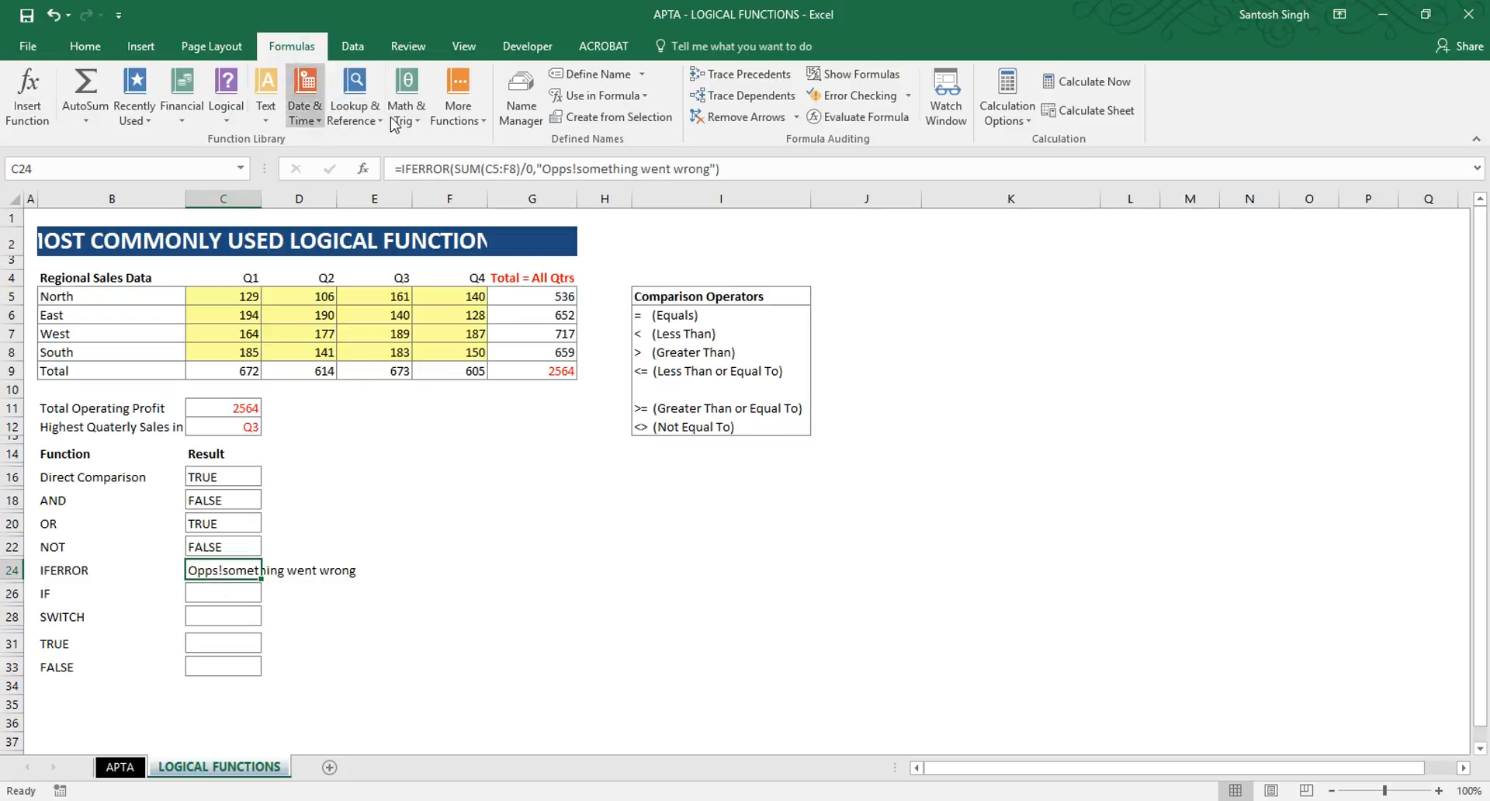
Evaluate the IFERROR formula in C24 one expression at a time through to its final result, and close the evaluation
left_click(862, 120)
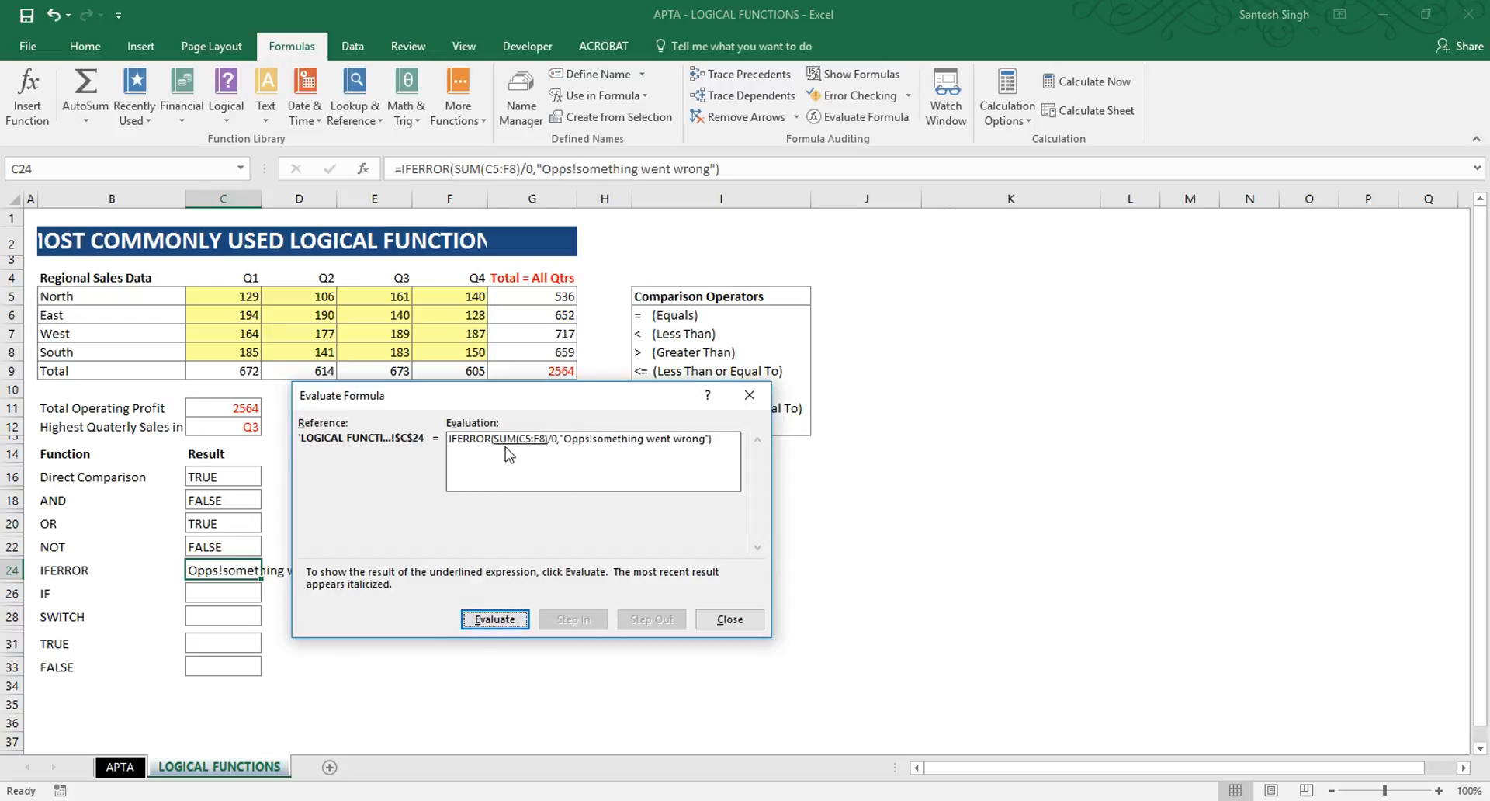
left_click(507, 627)
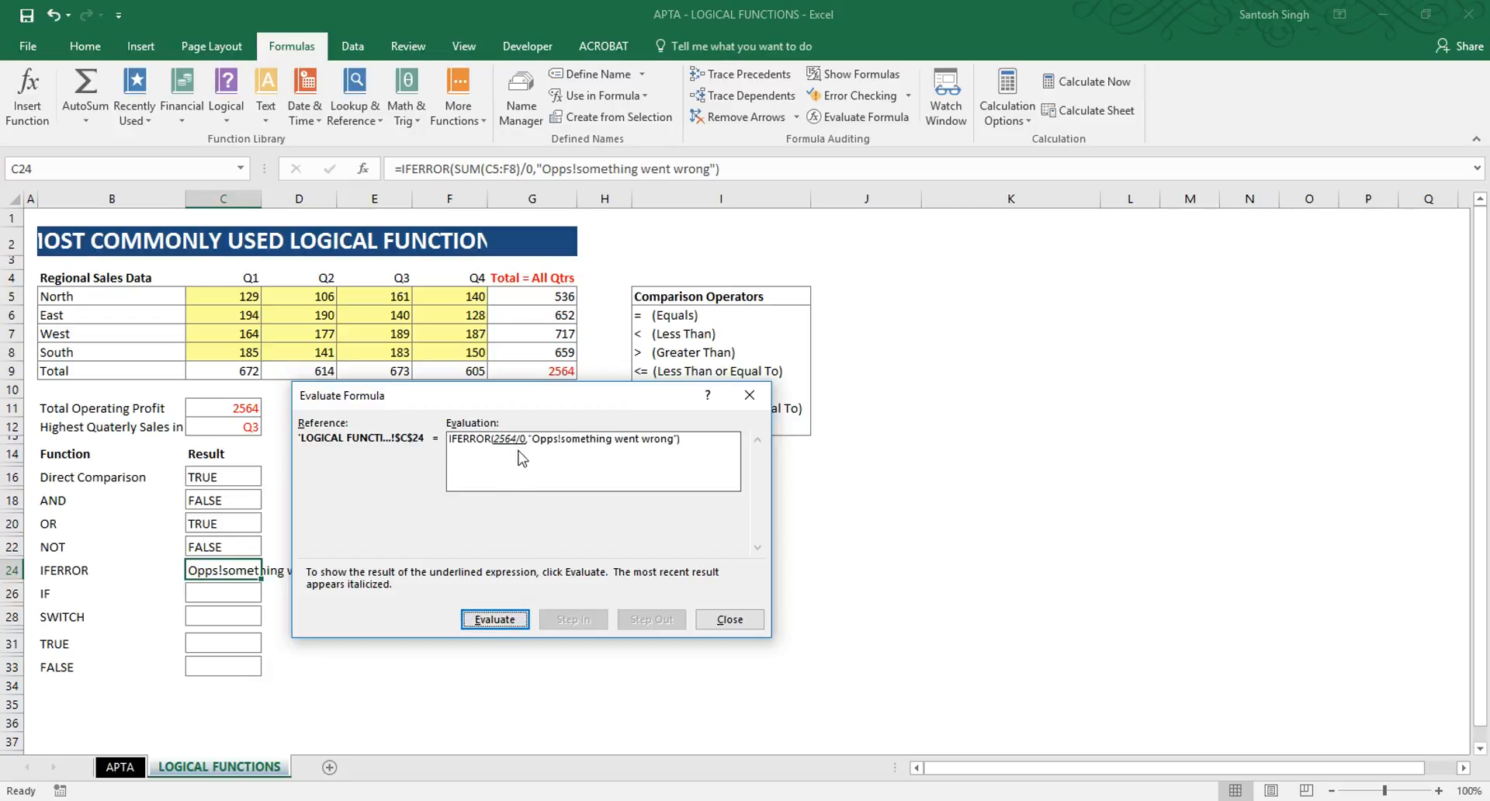
left_click(505, 620)
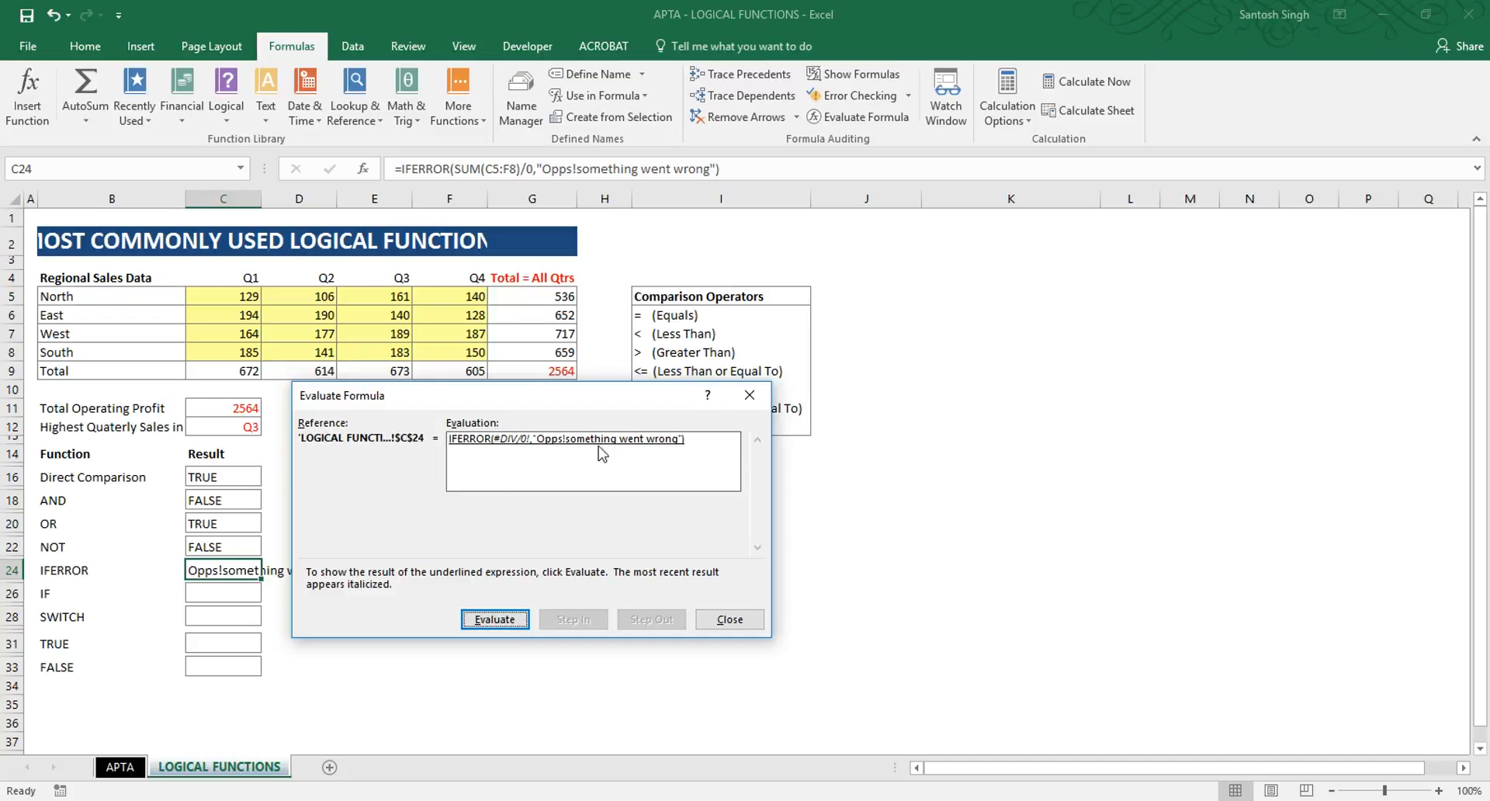
left_click(500, 621)
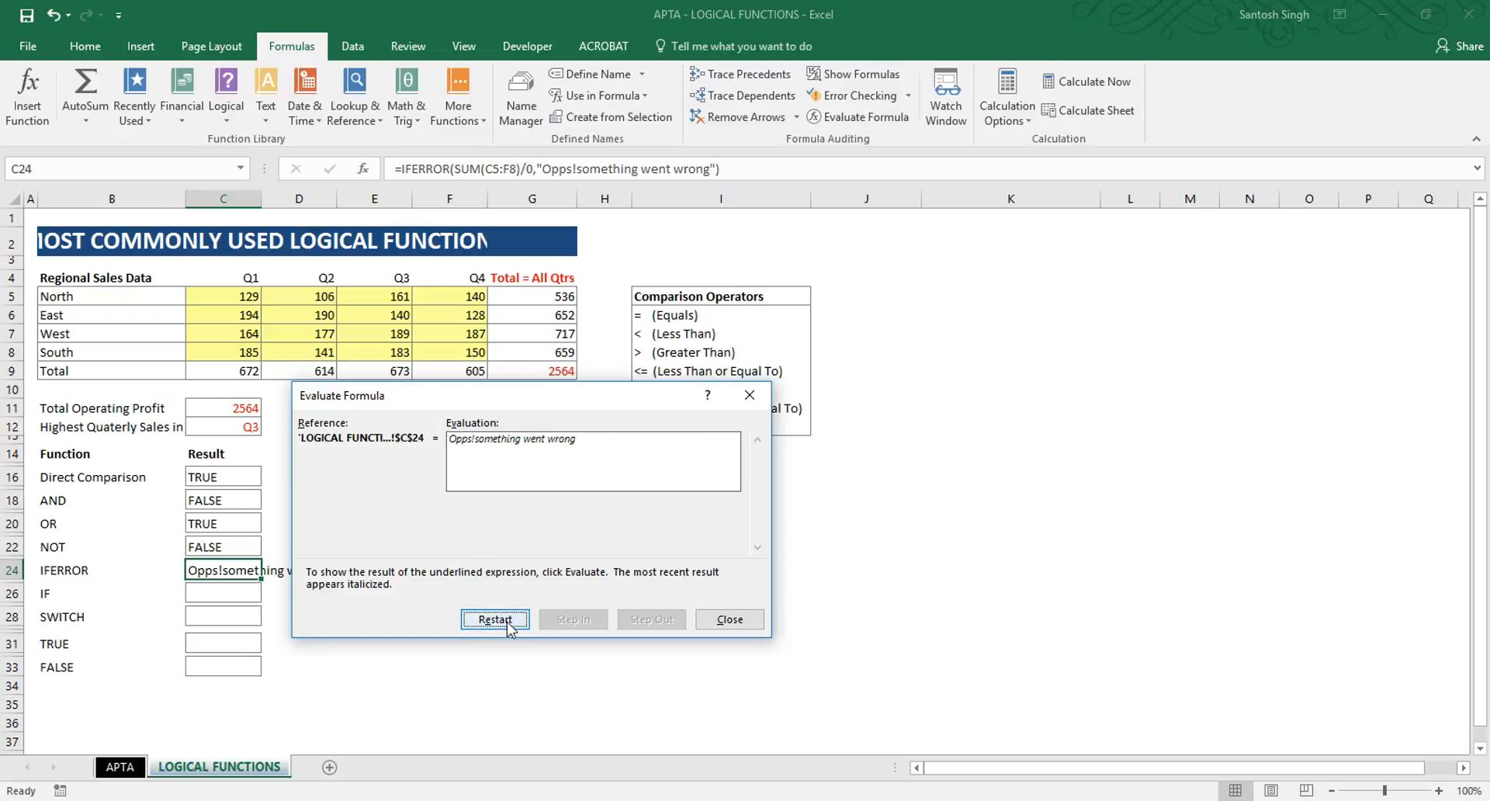
left_click(729, 619)
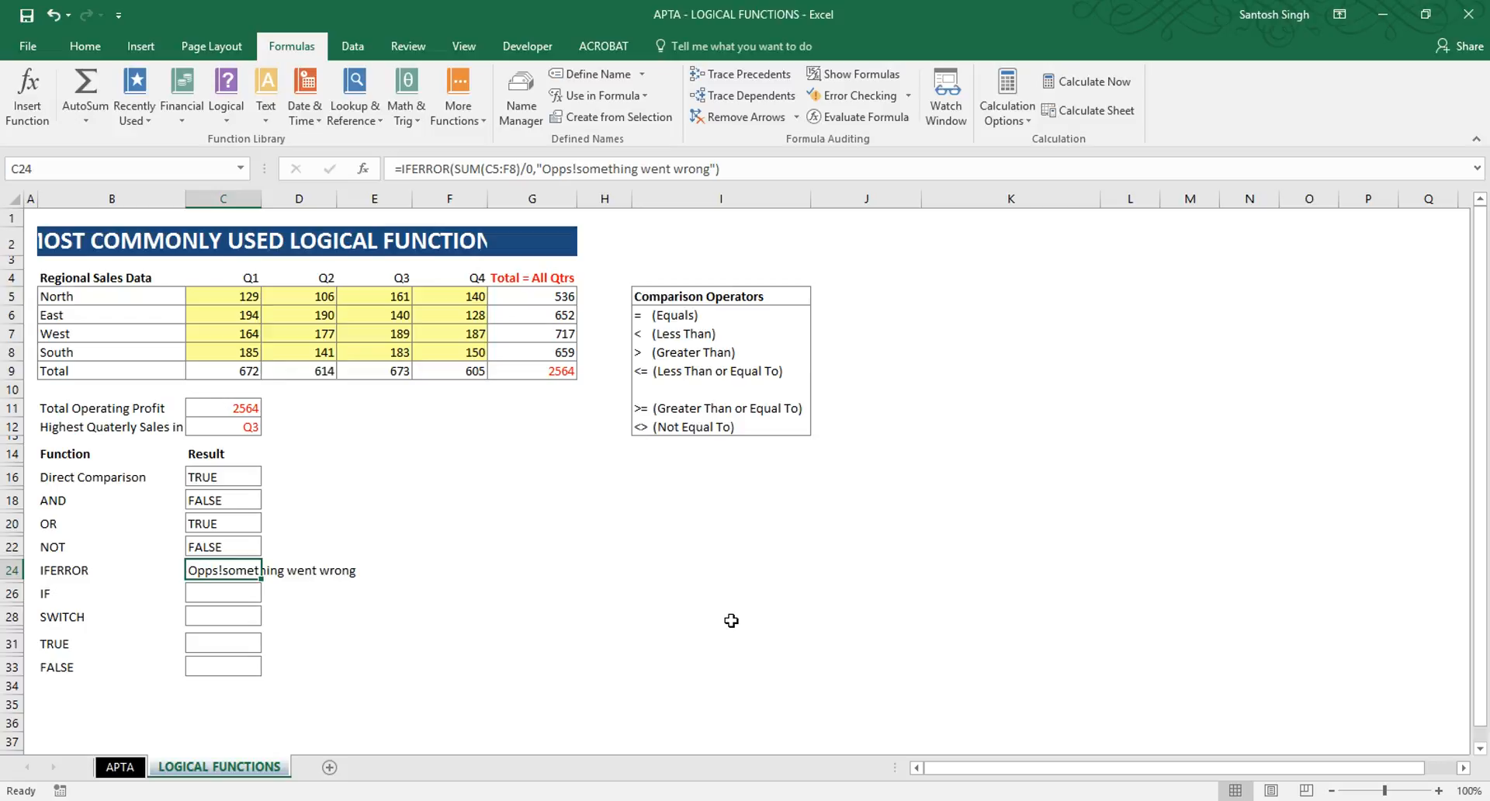
Start an IF formula in C26 with D9>C9 as the logical test
left_click(233, 595)
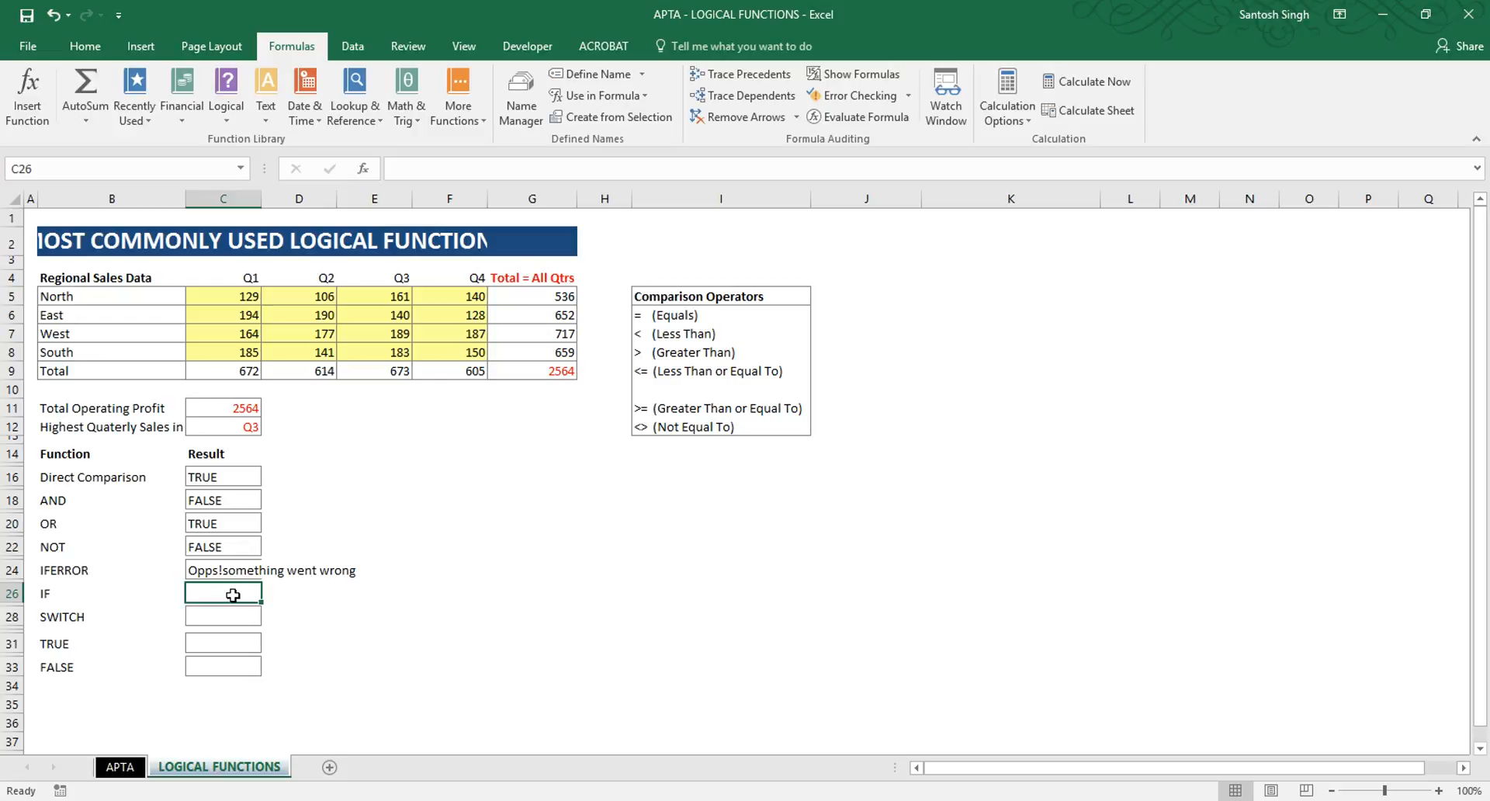
type("=")
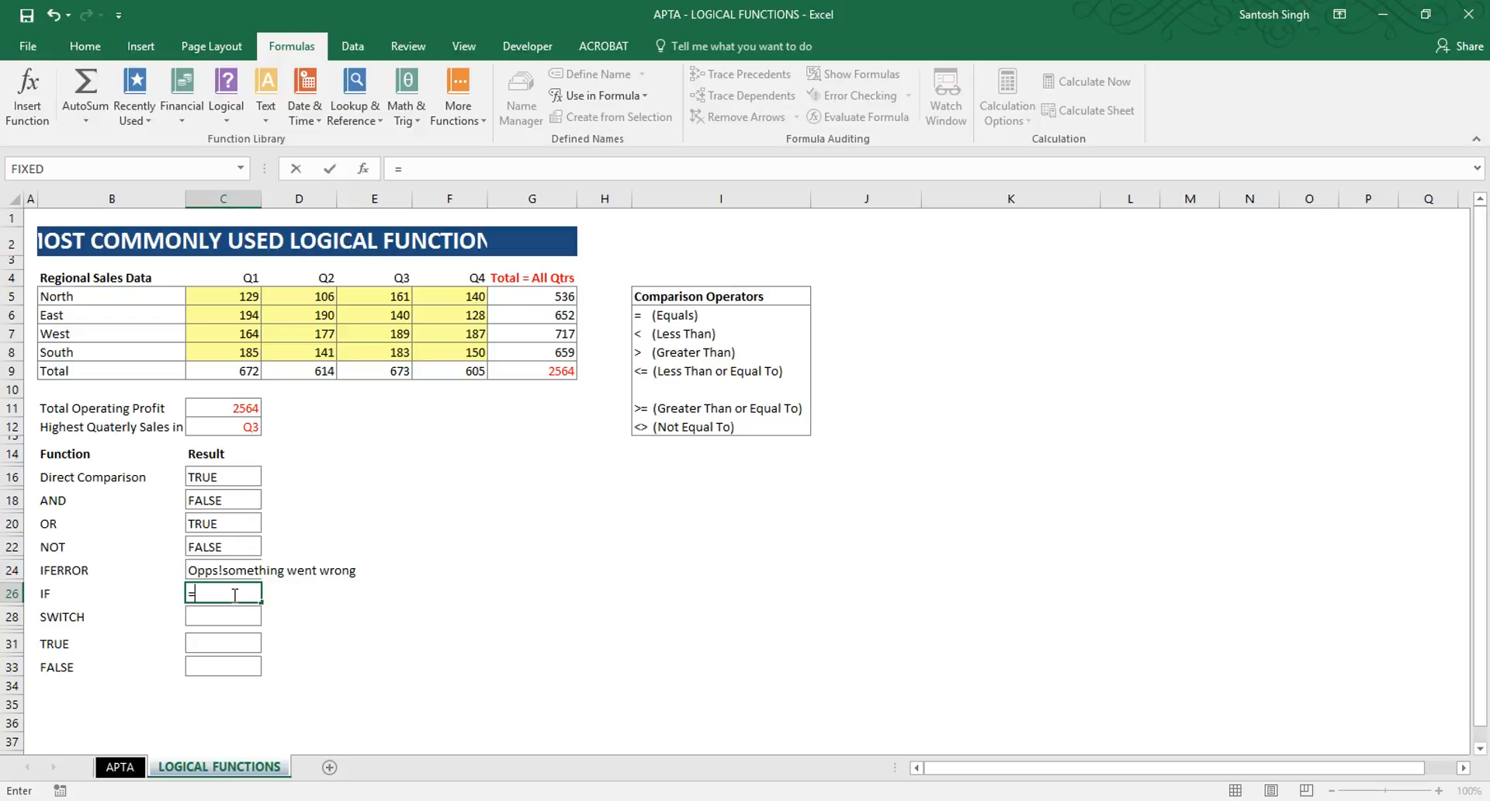
type("if")
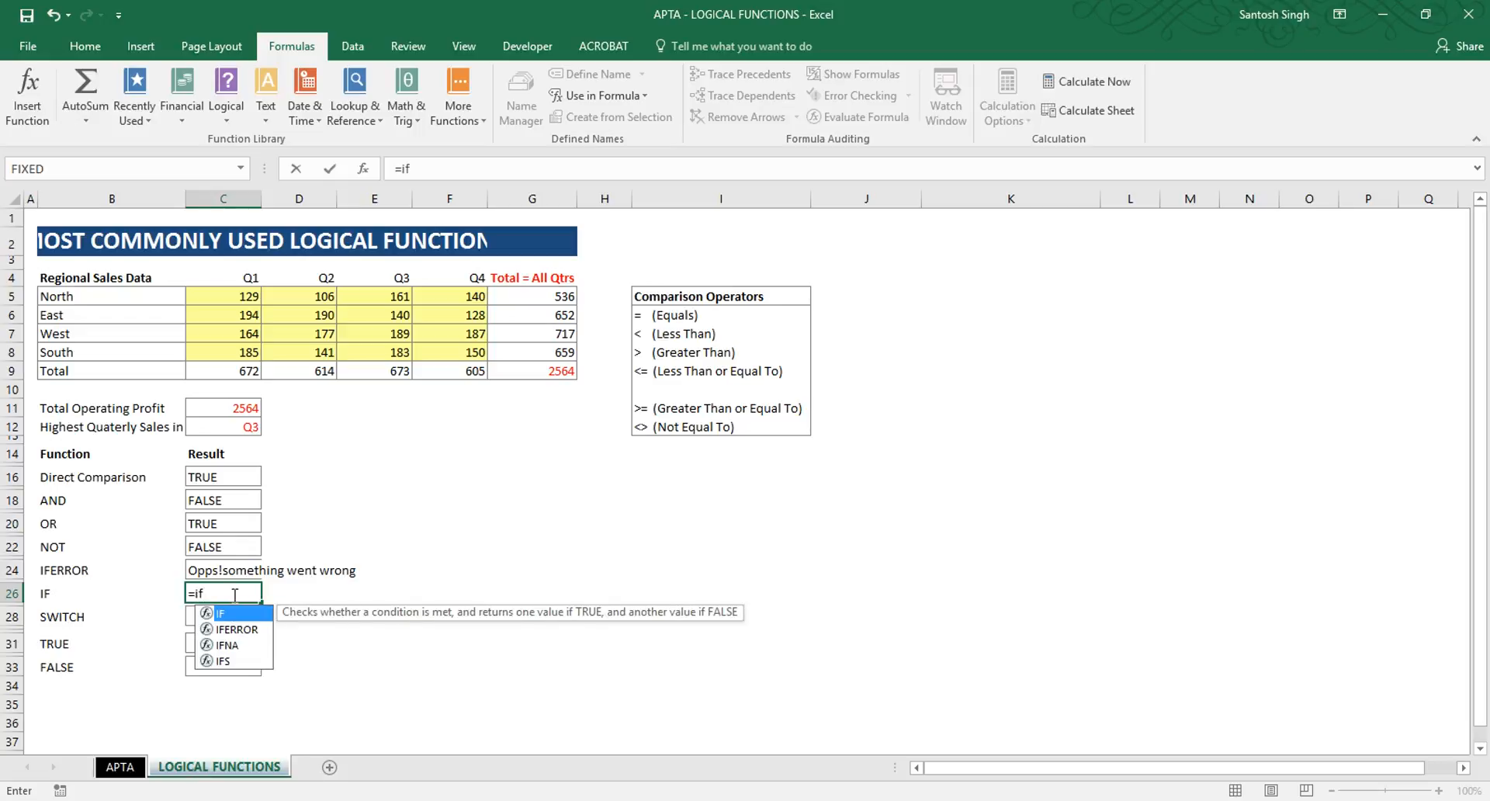
type("(")
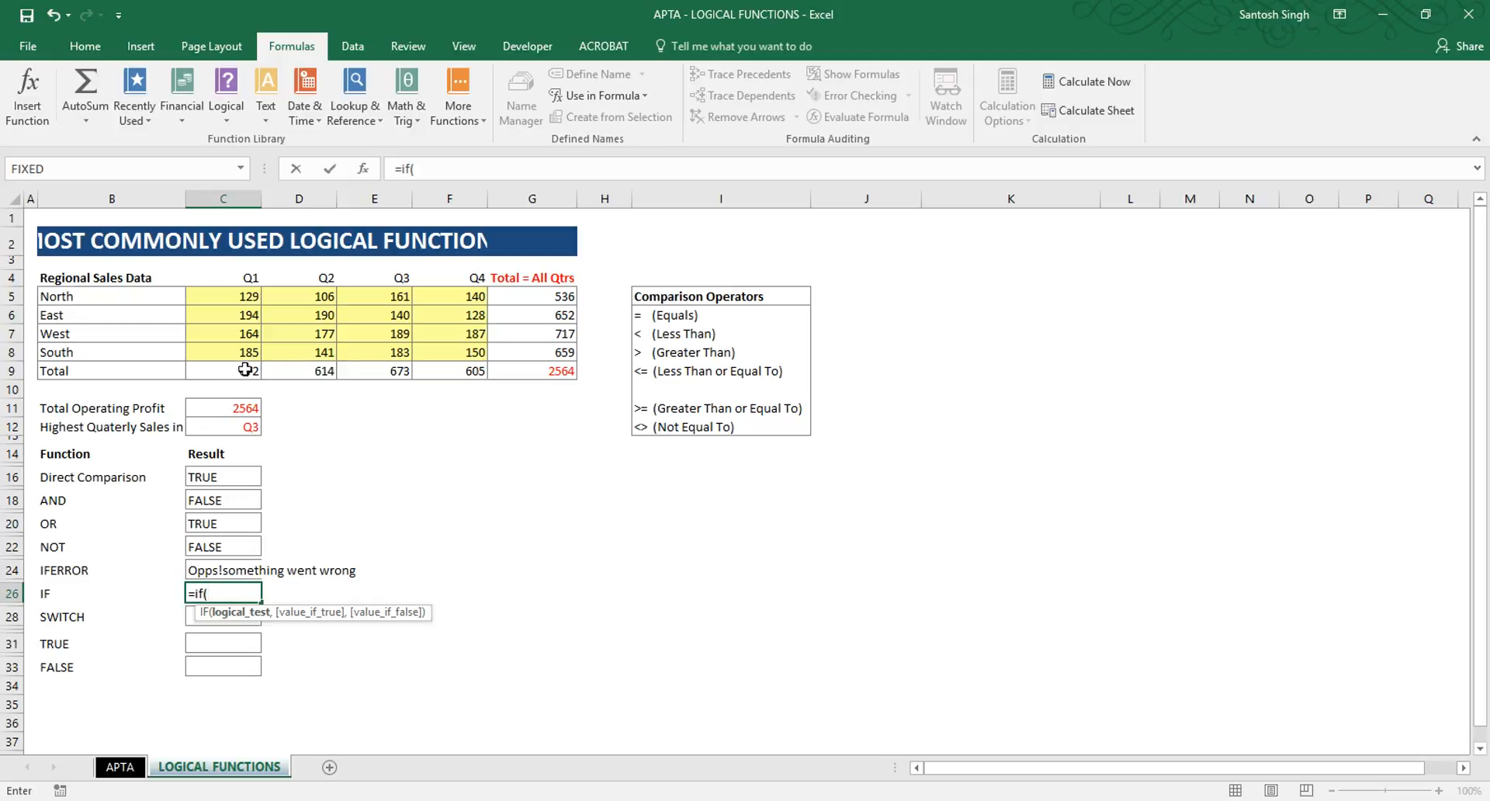
left_click(313, 373)
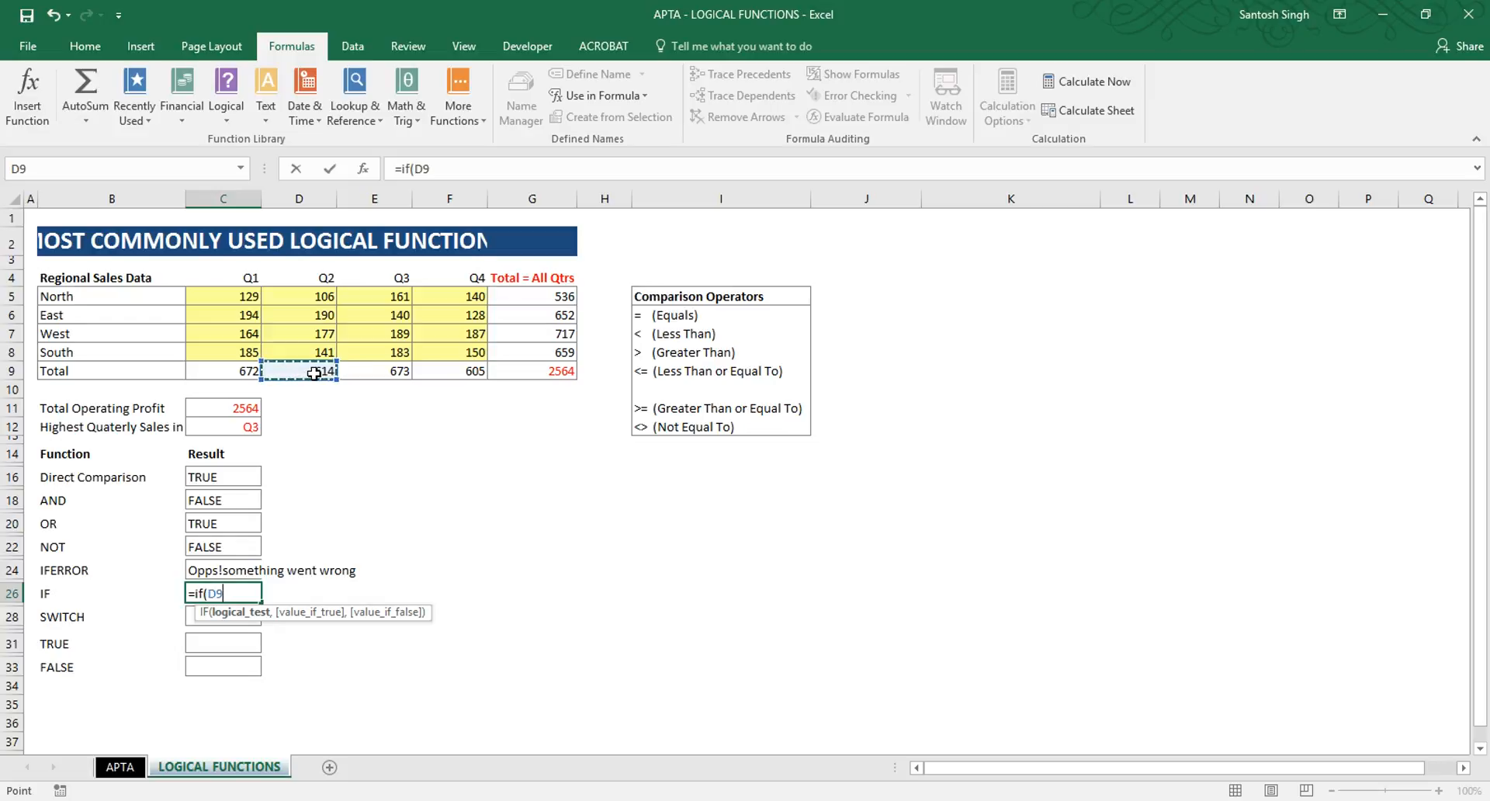
type(">")
left_click(227, 371)
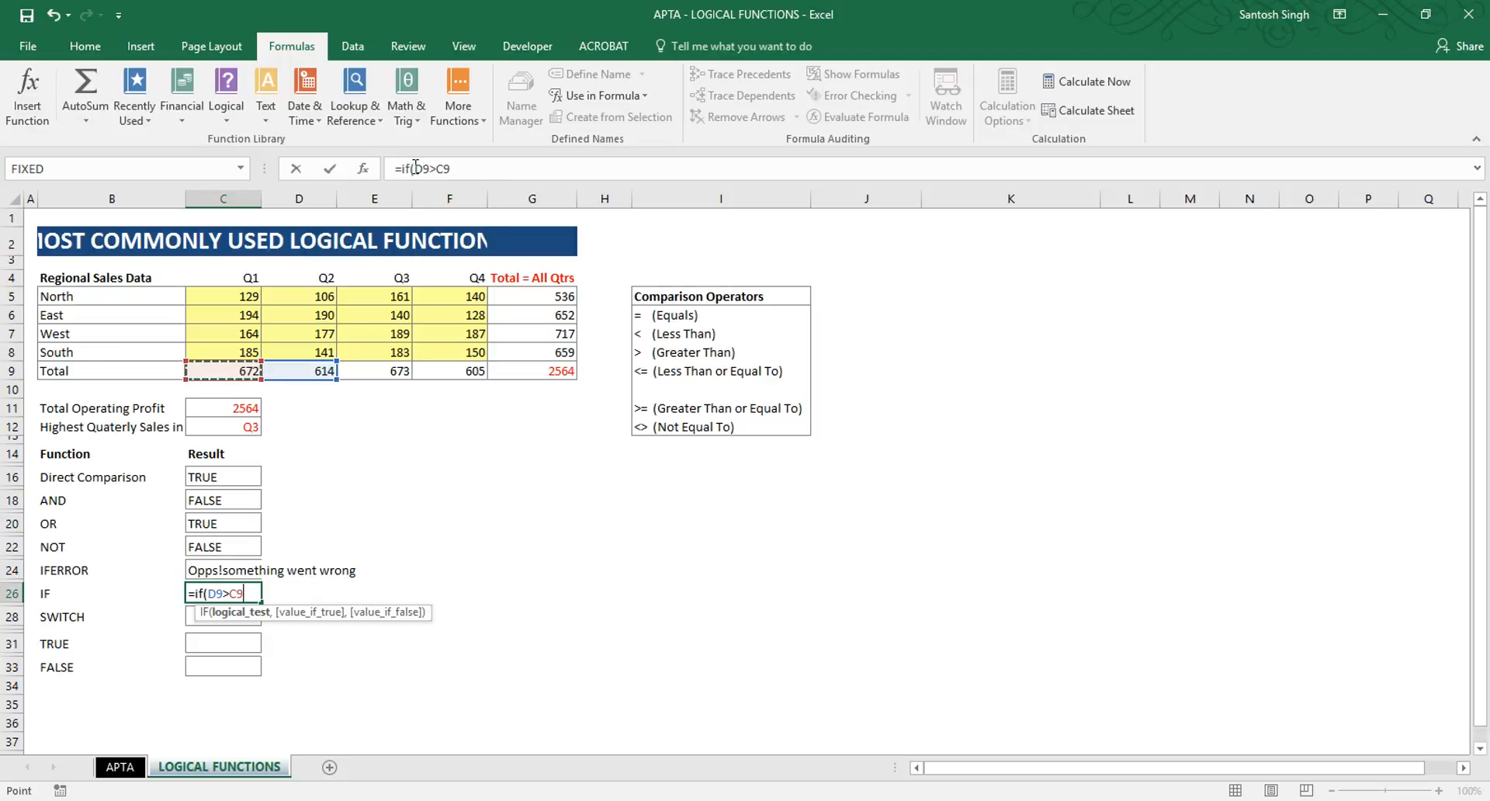
left_click_drag(414, 169, 466, 169)
left_click(465, 169)
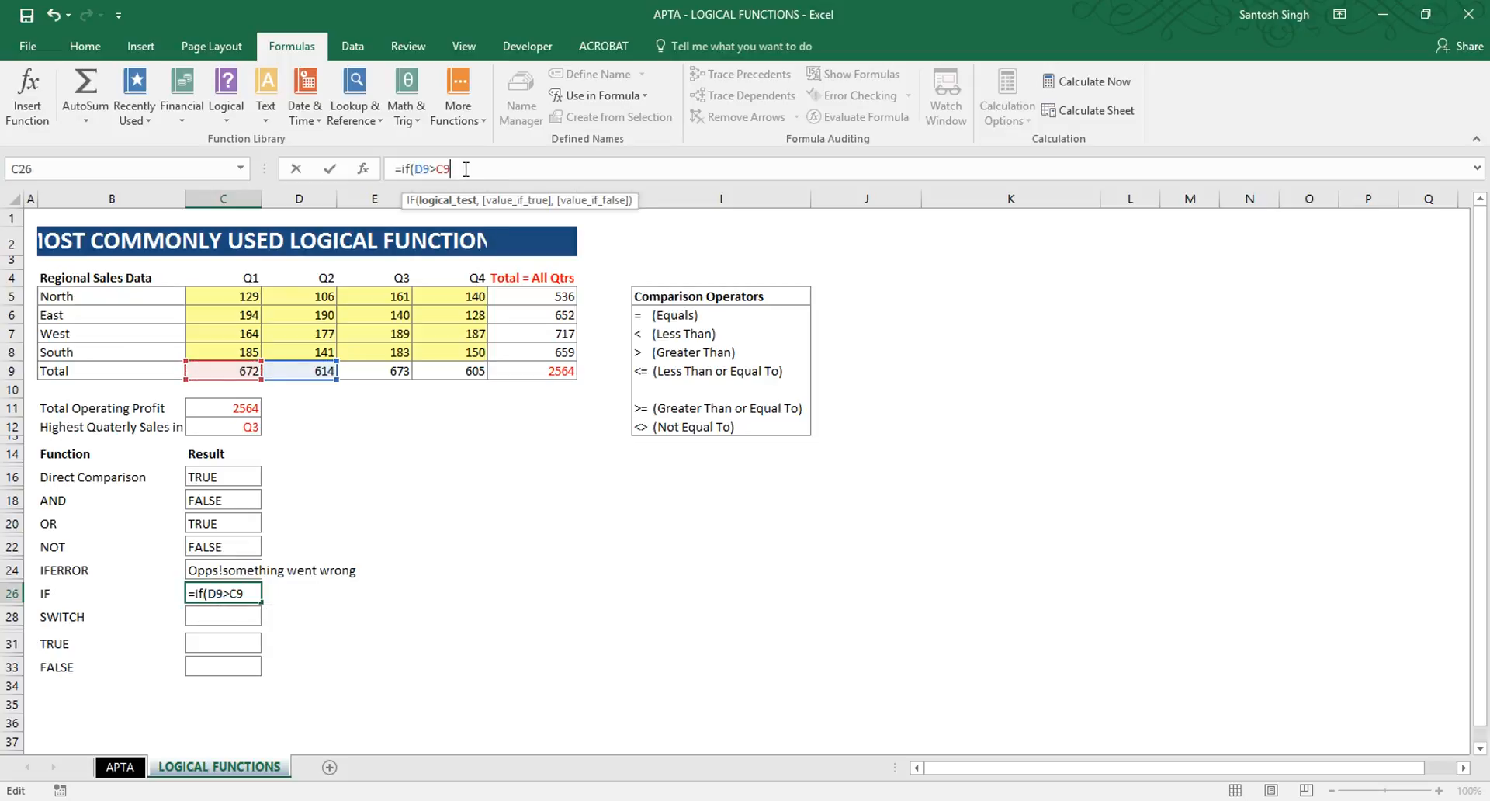
Add D9 as the value_if_true and C9 as the value_if_false, and enter the IF formula in C26
type(",")
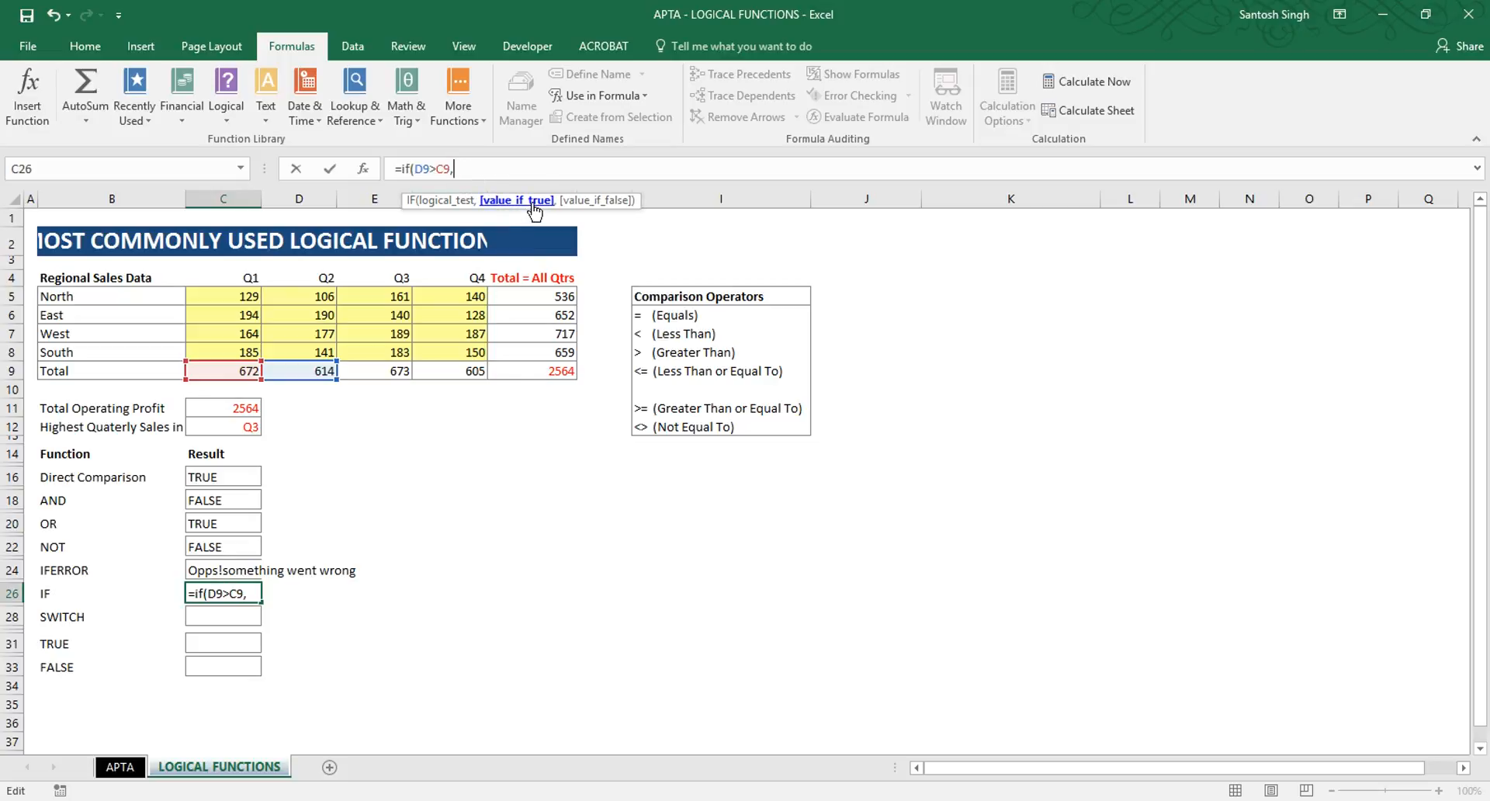
left_click(315, 372)
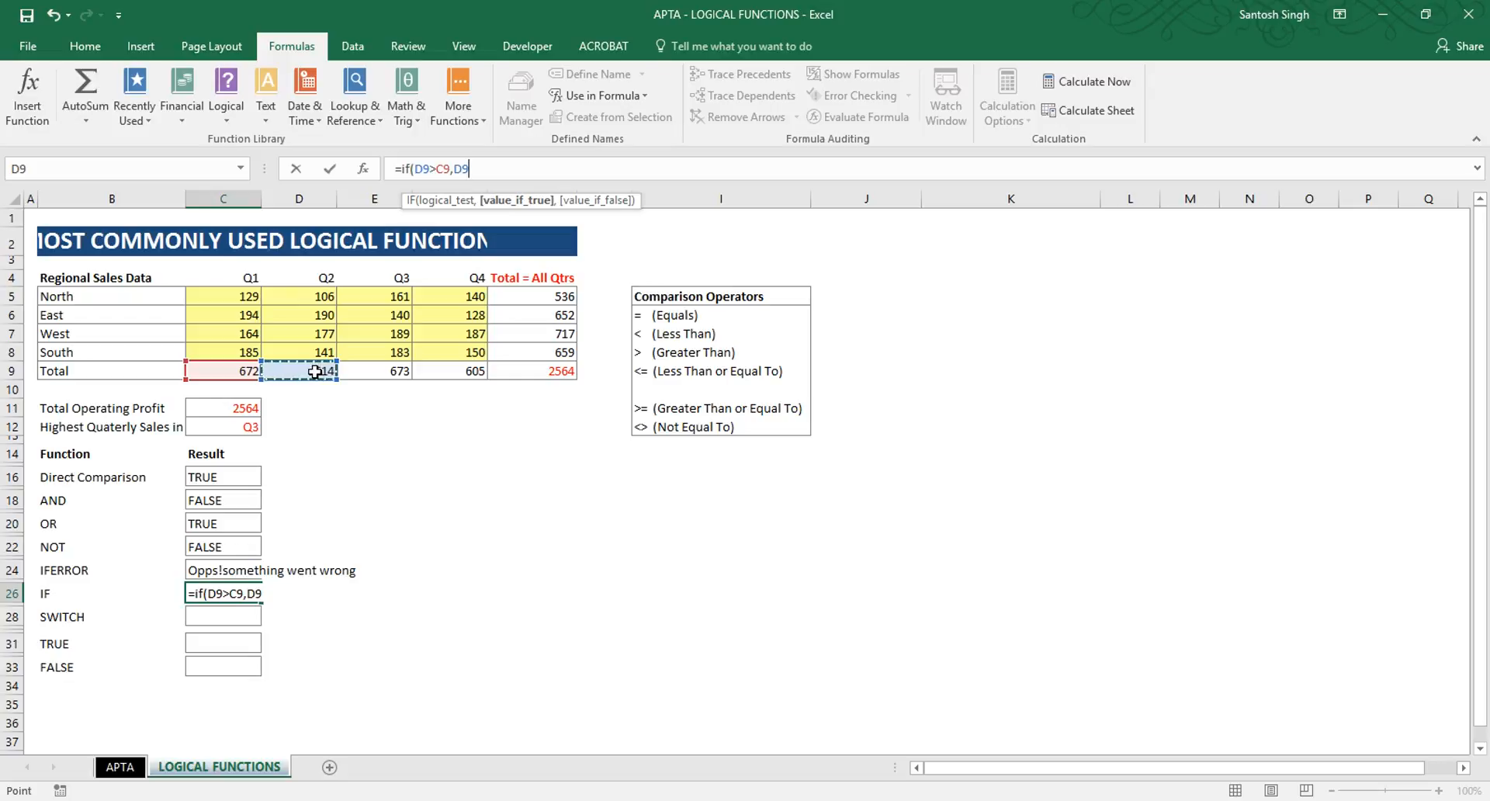
type(",")
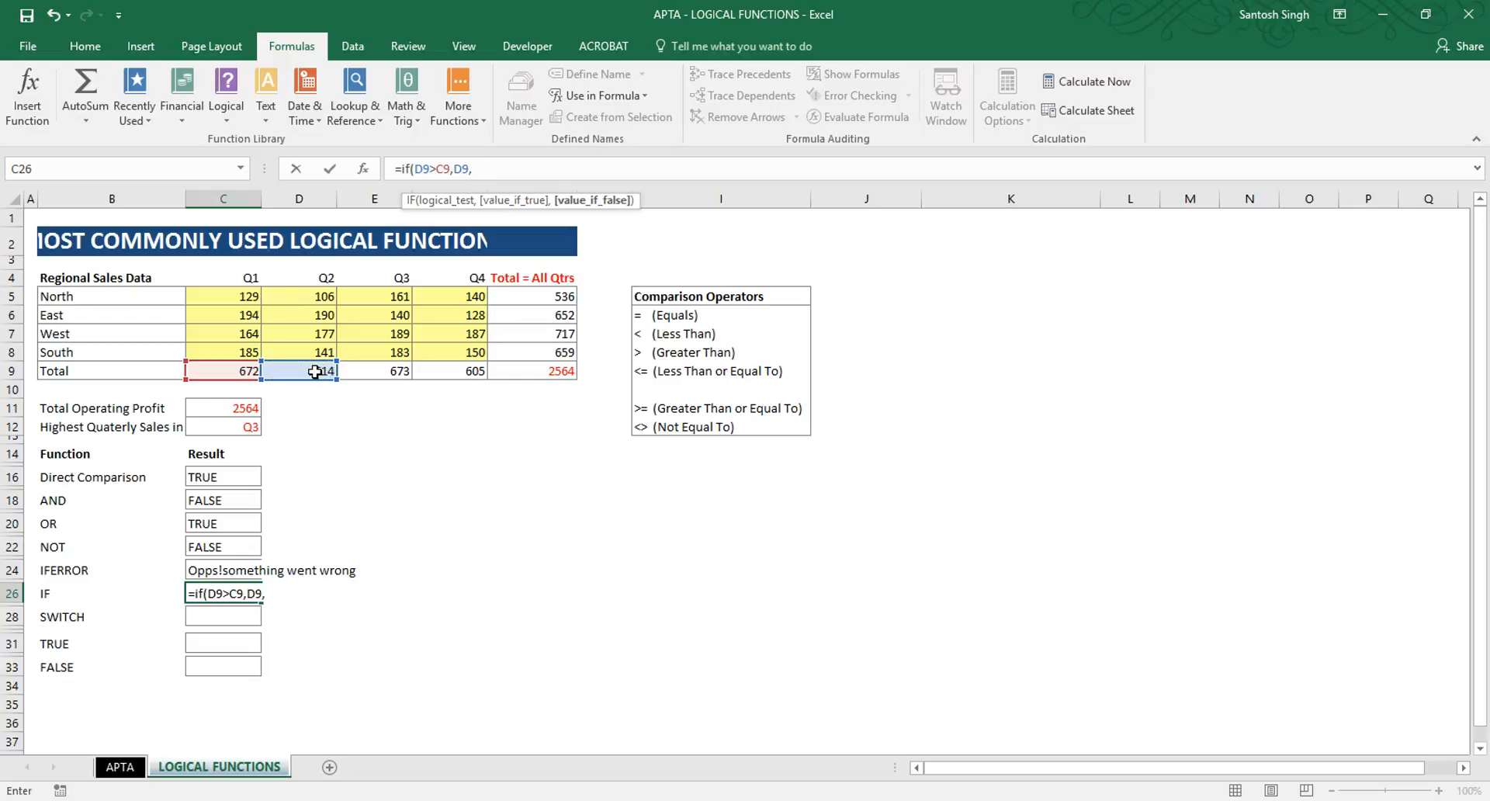
left_click(239, 371)
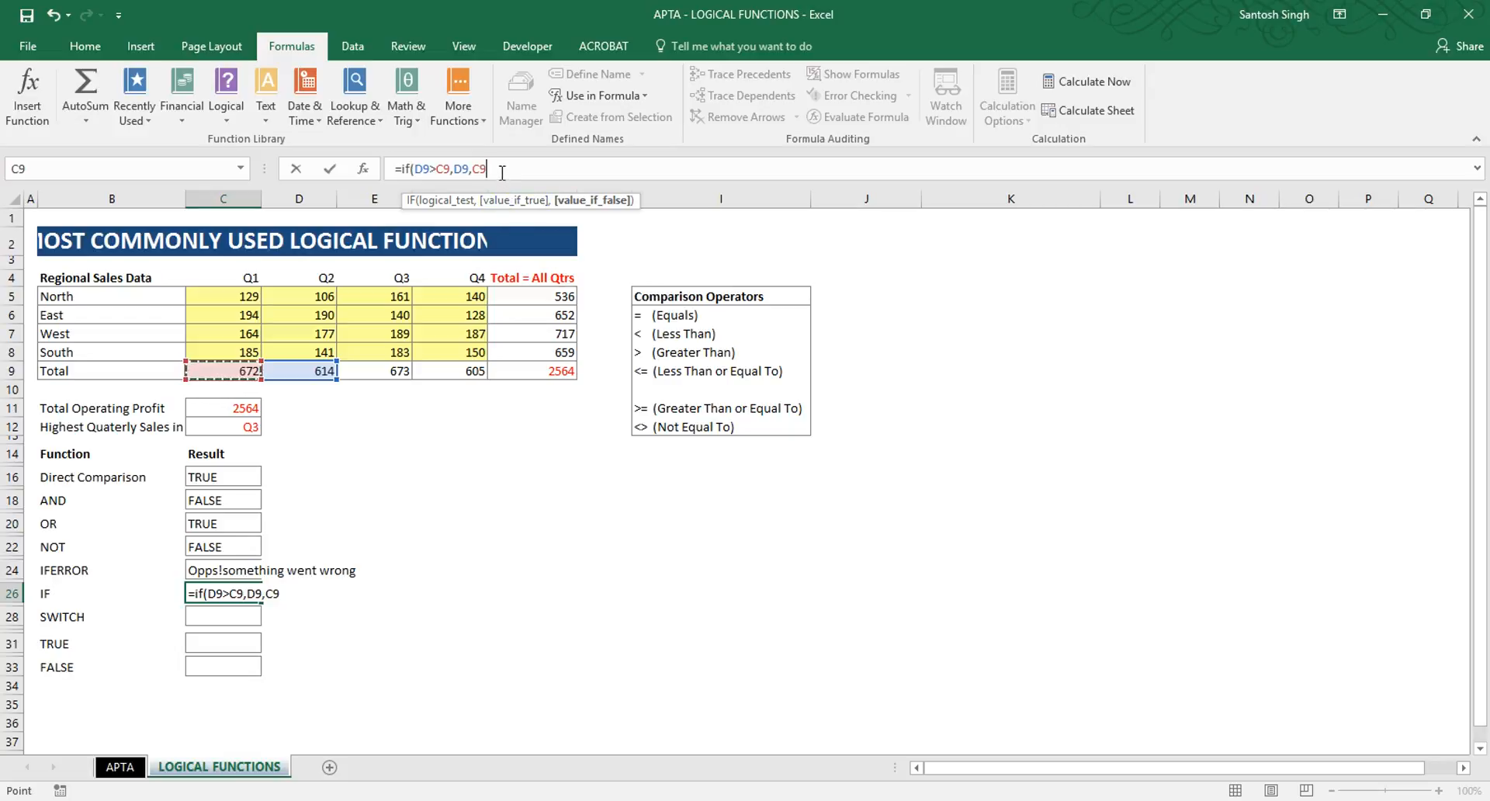
type(")")
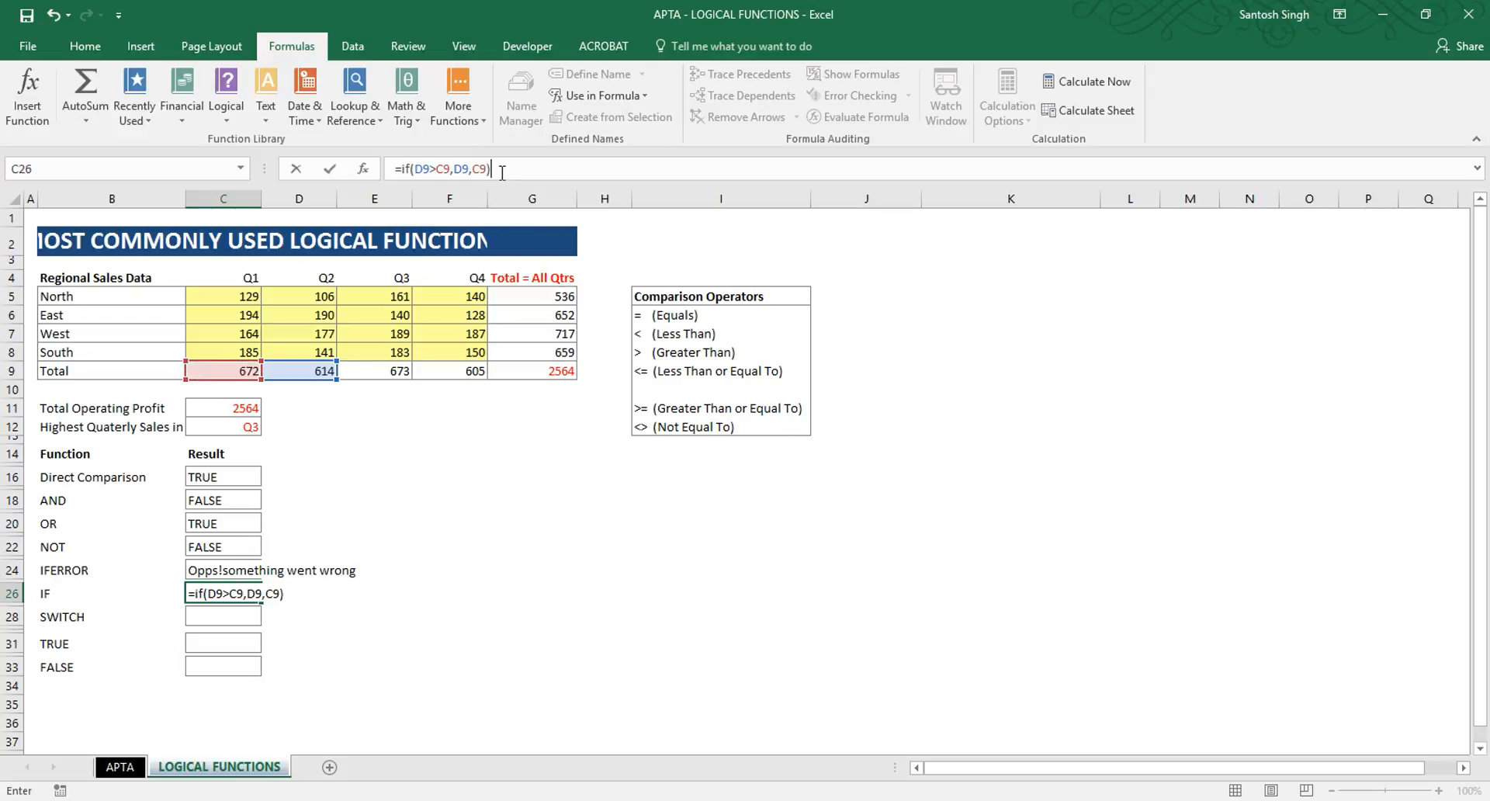
key("Return")
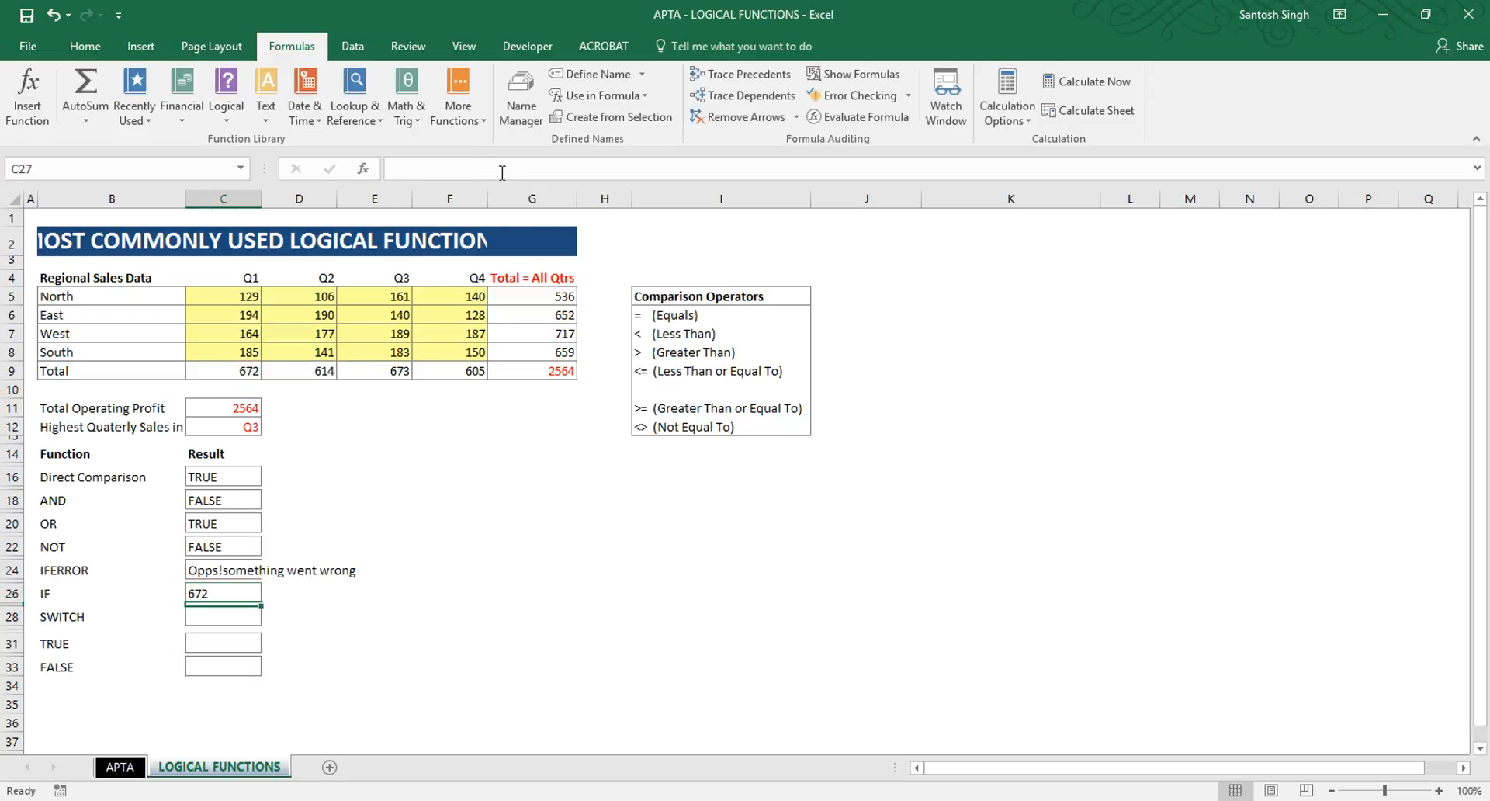
Compare the IF result in C26 with the Q2 total in D9 and the Q1 total in C9
left_click(239, 591)
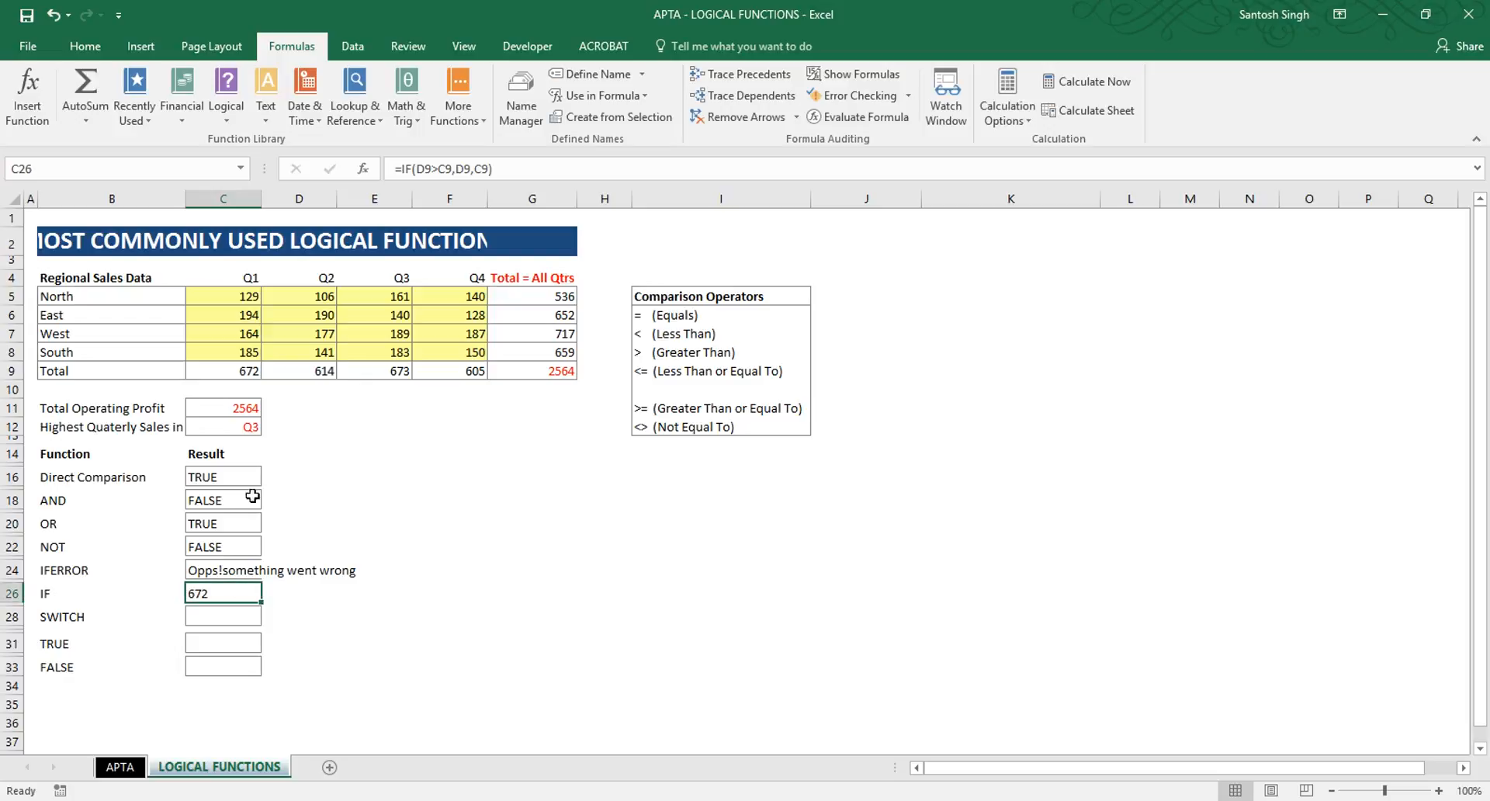
left_click(323, 372)
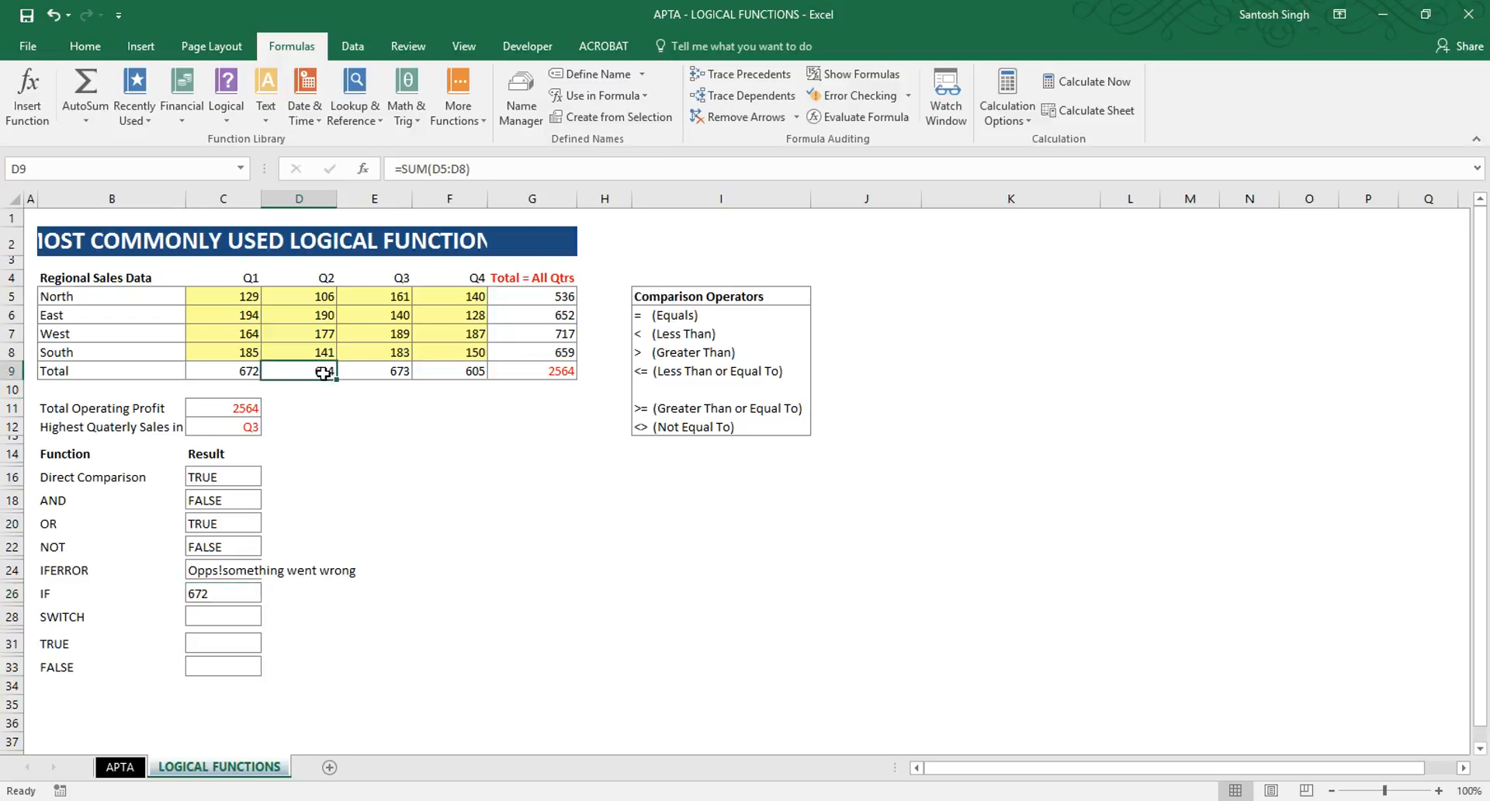
left_click(241, 376)
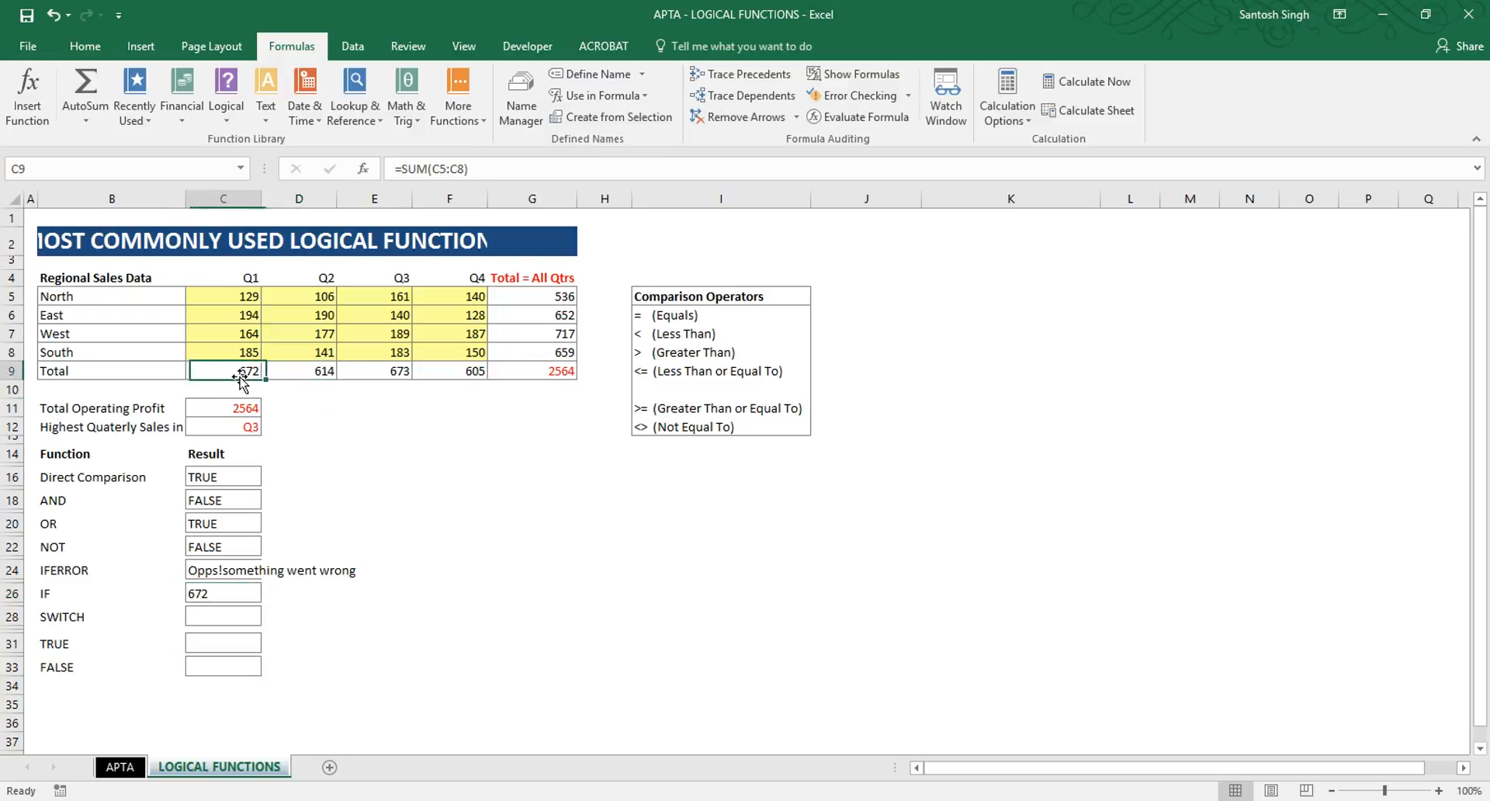
left_click(299, 372)
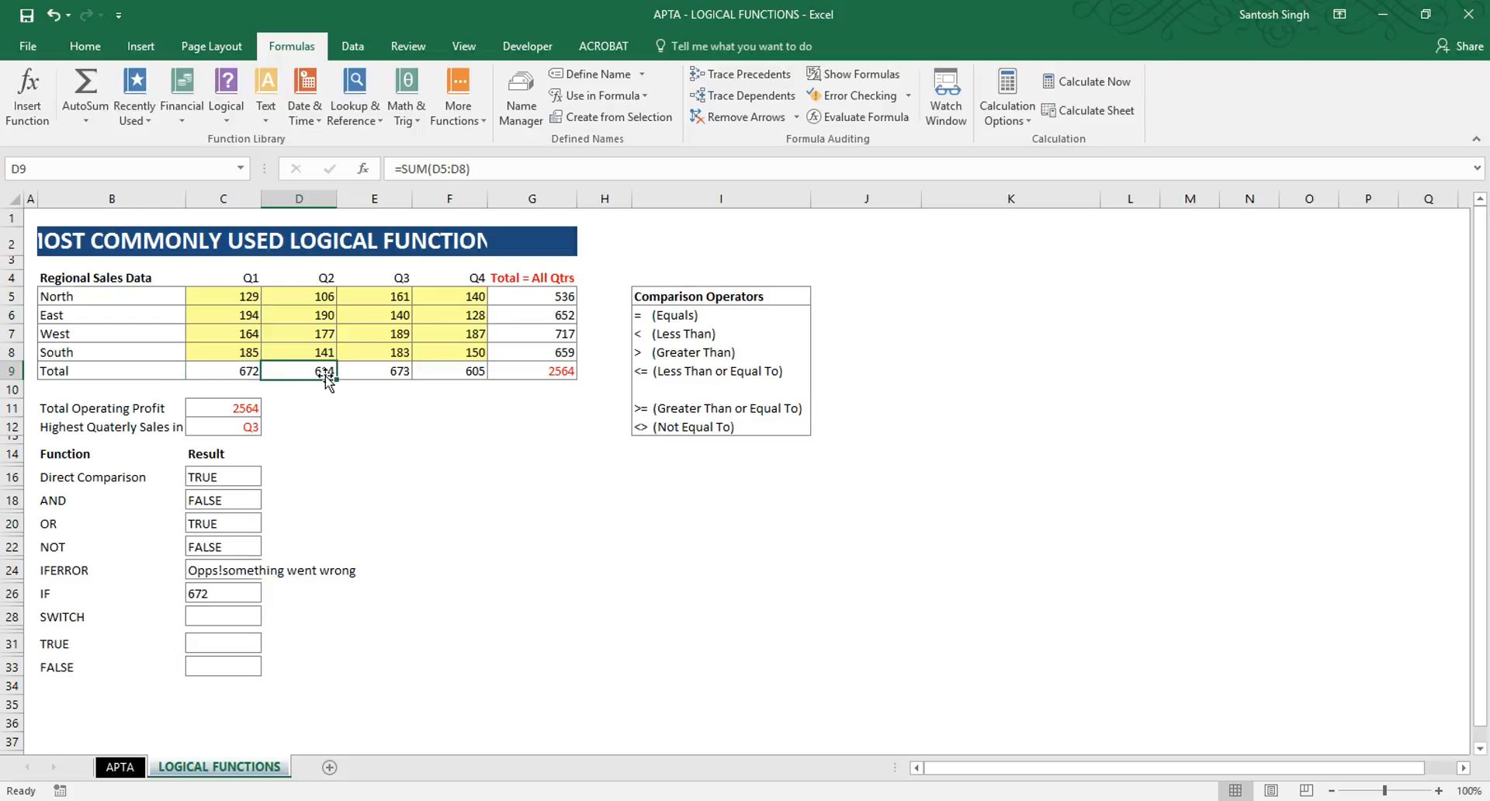
left_click(243, 370)
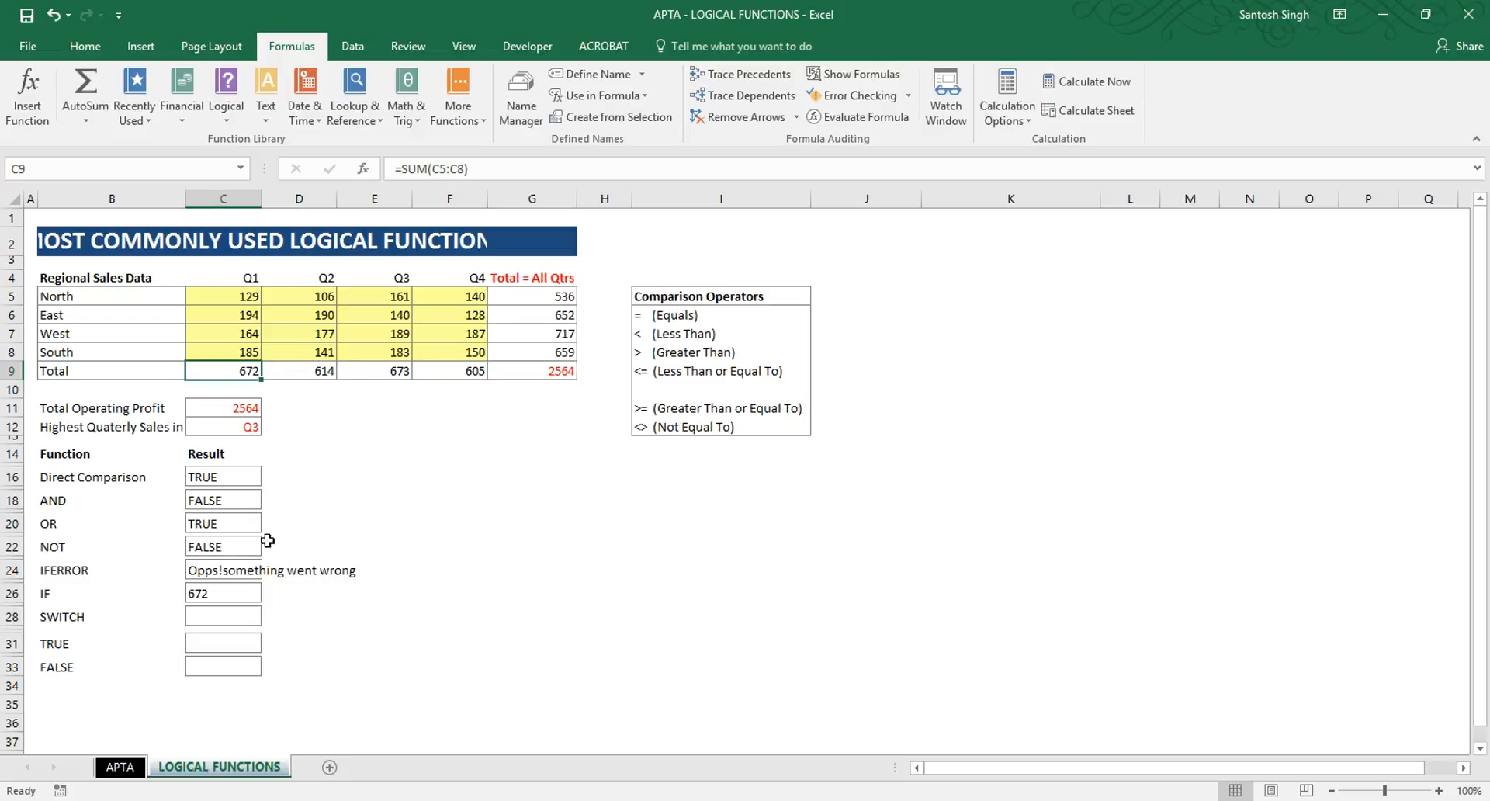
left_click(233, 591)
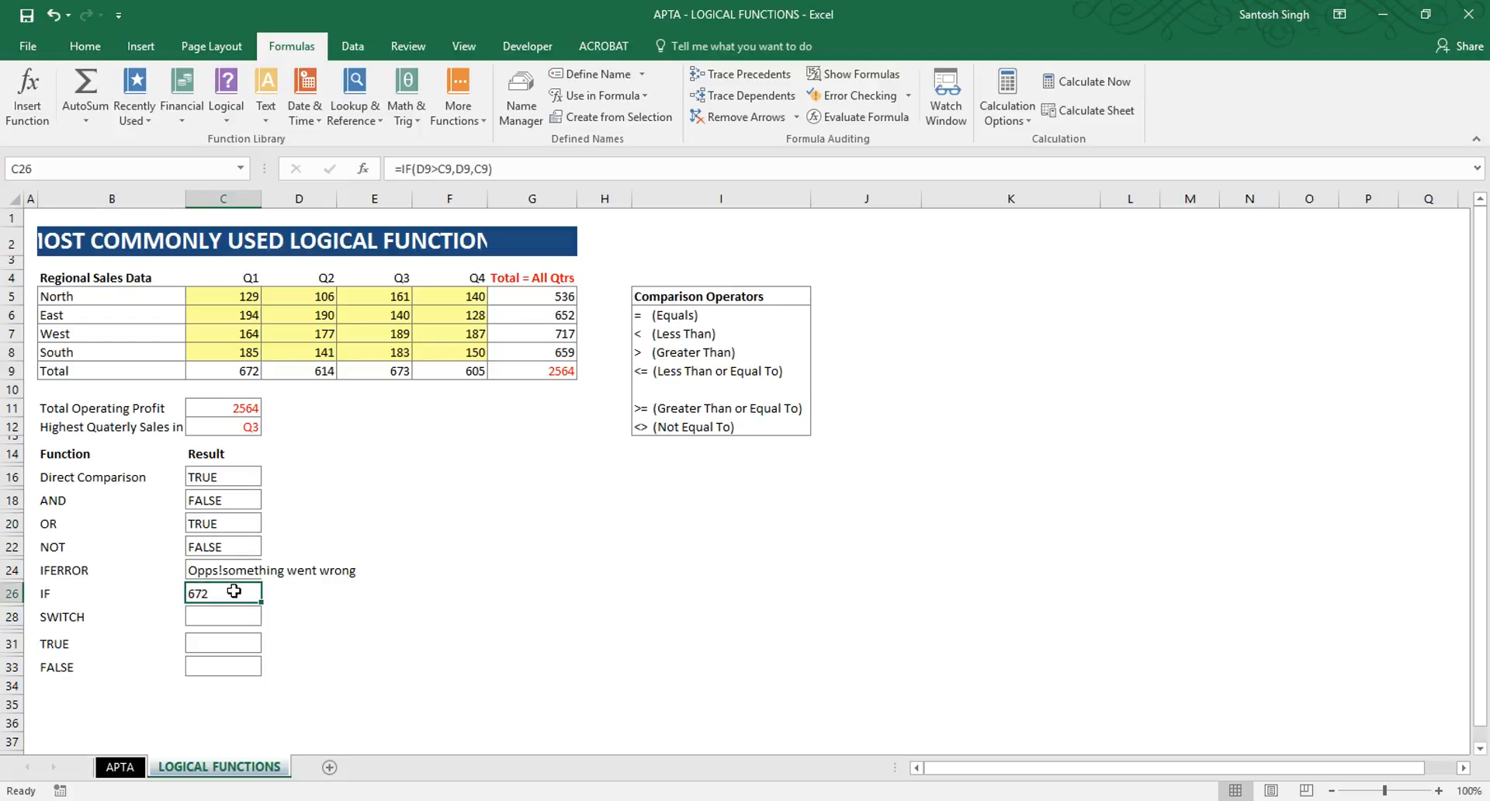
Start a SWITCH formula in C28 with C12, the highest quarterly sales cell, as the expression
left_click(227, 617)
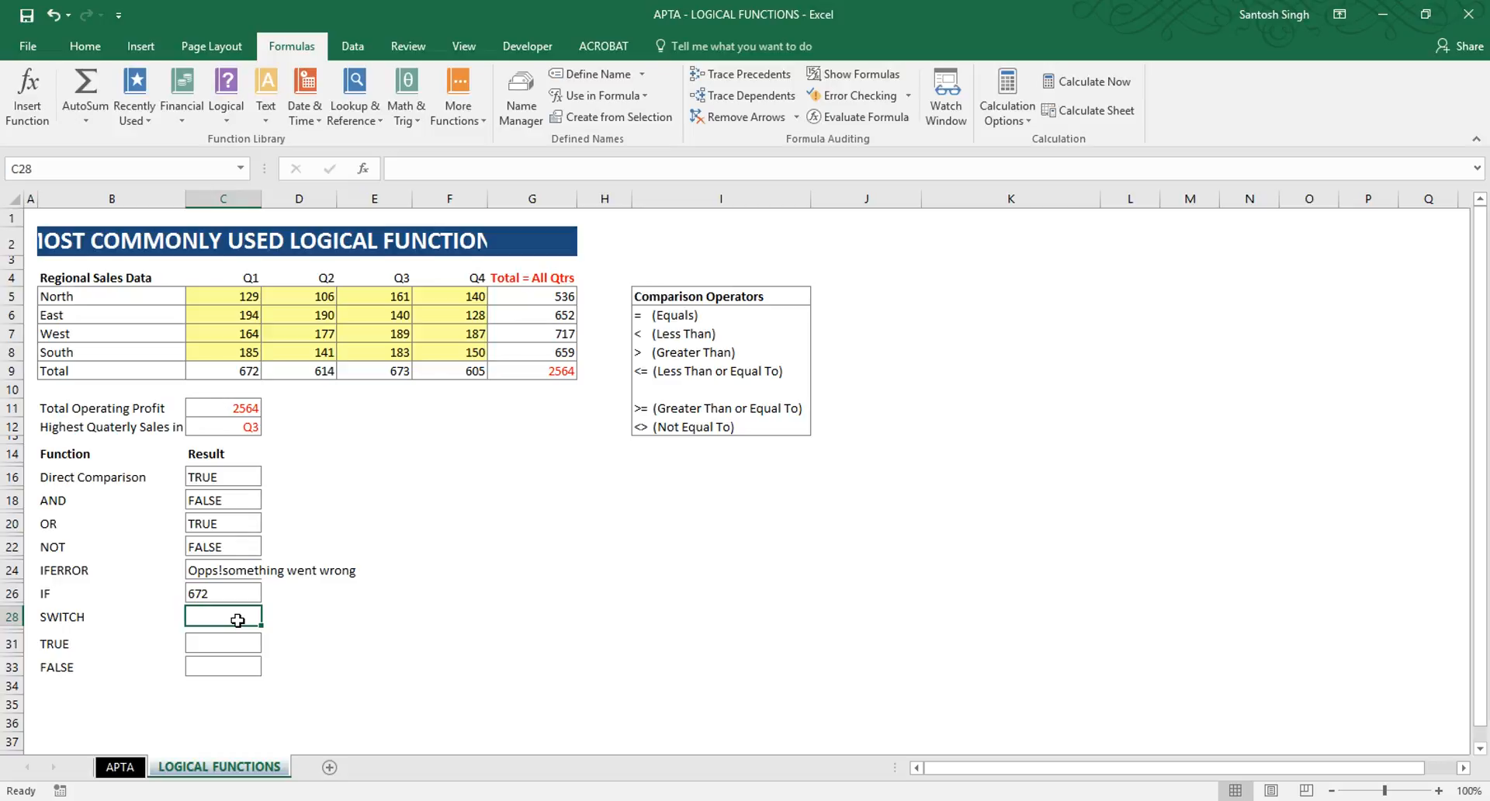
type("=")
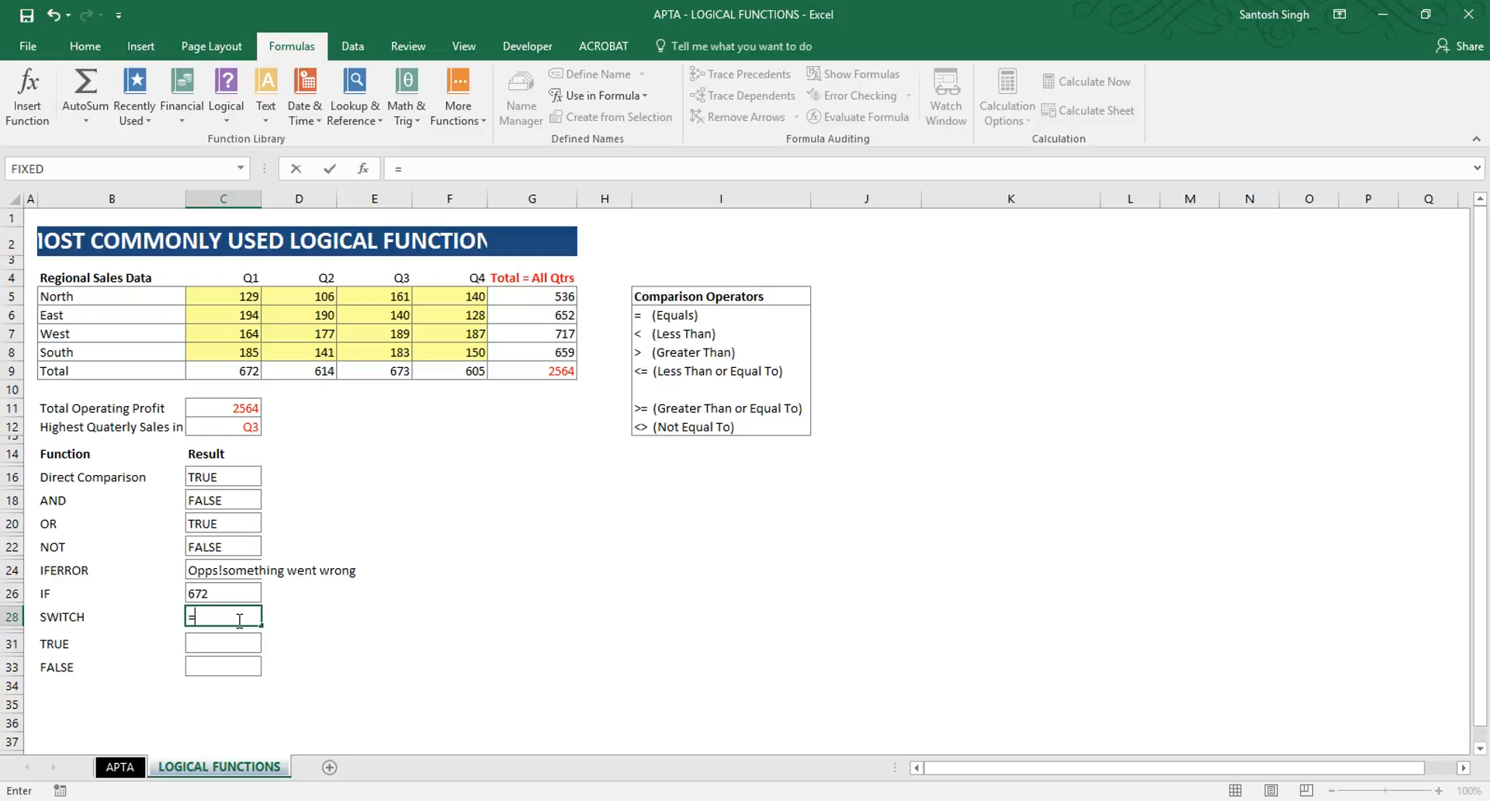
type("switch")
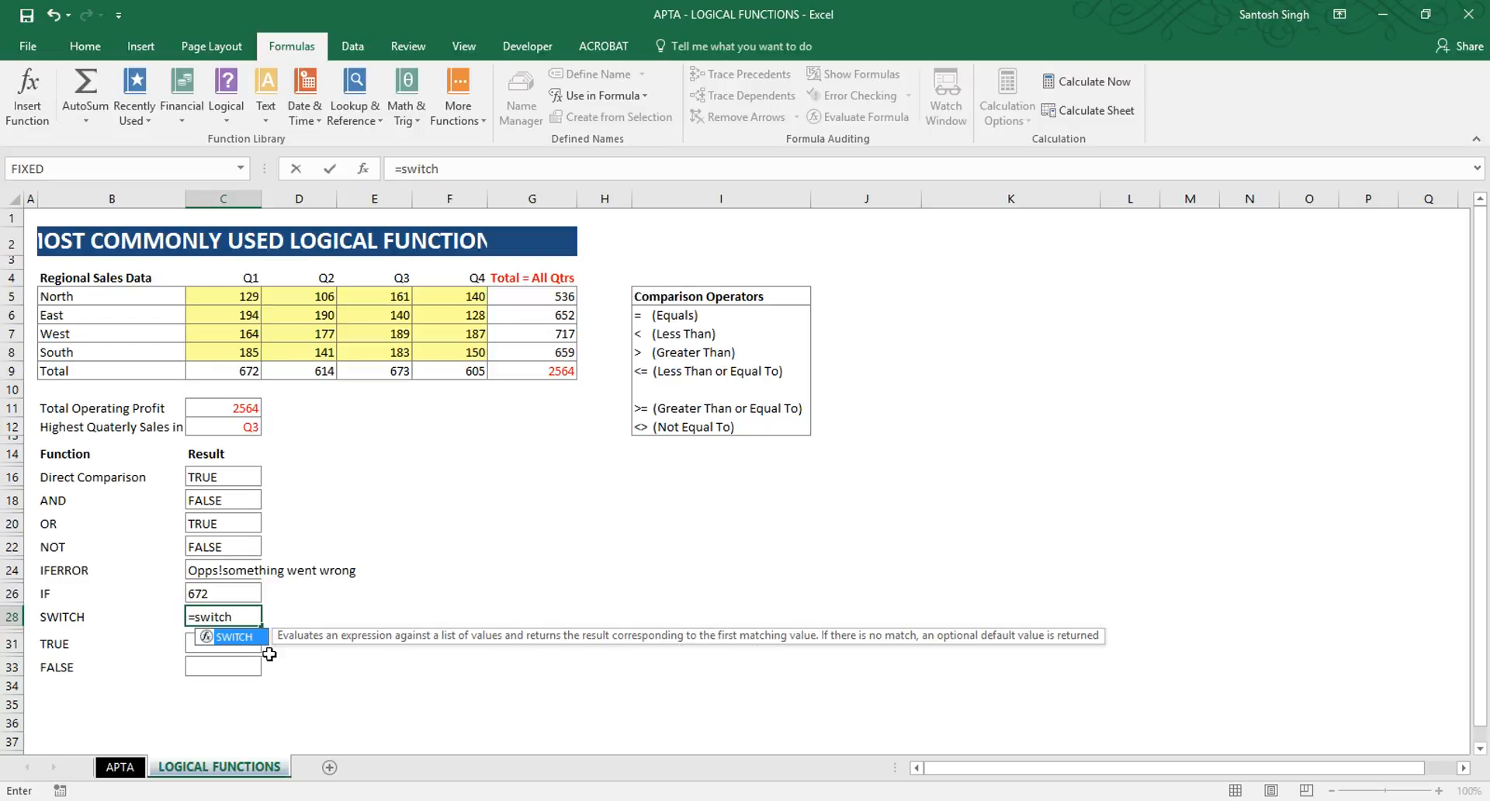
double_click(237, 638)
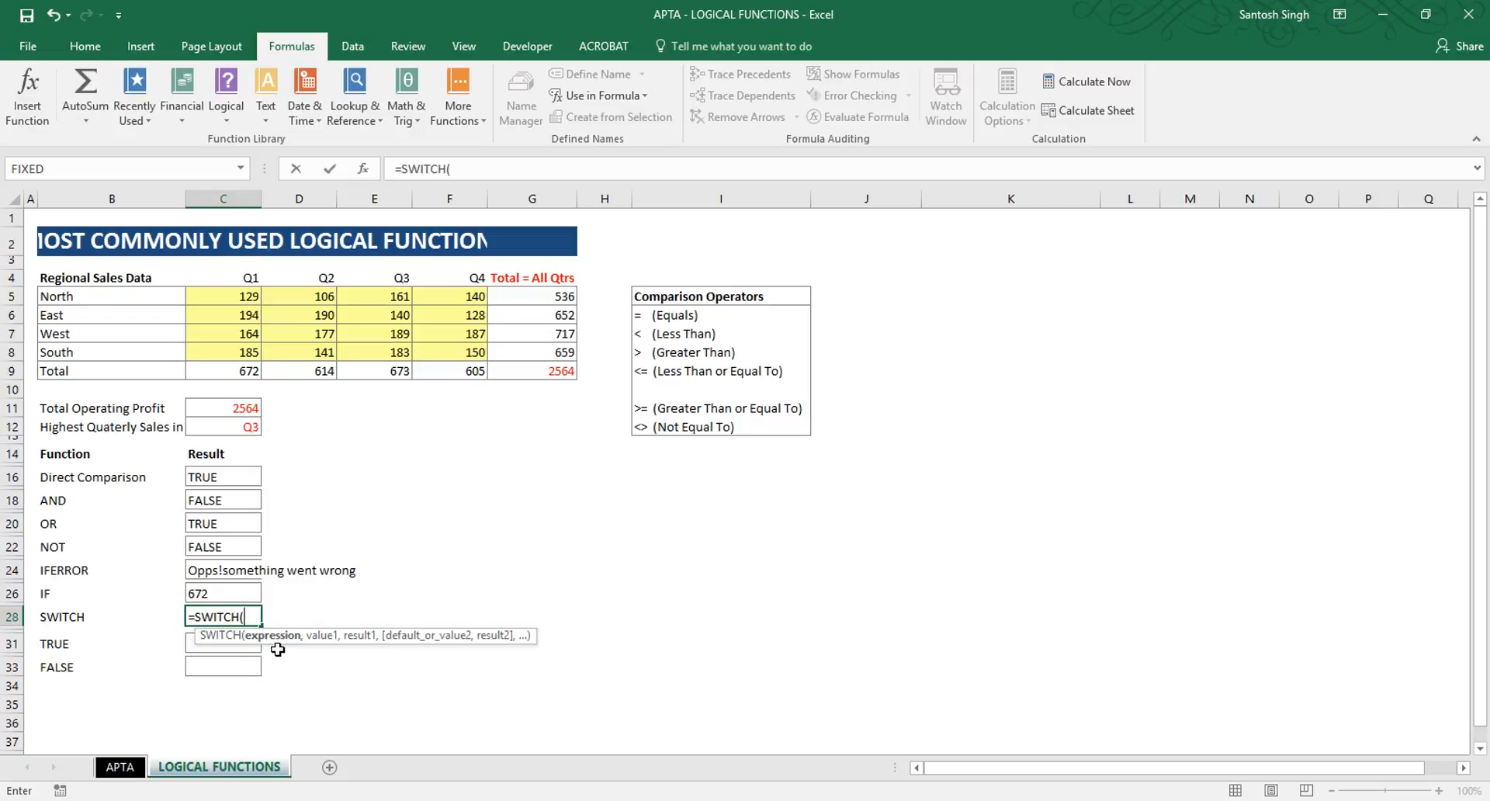
left_click(231, 428)
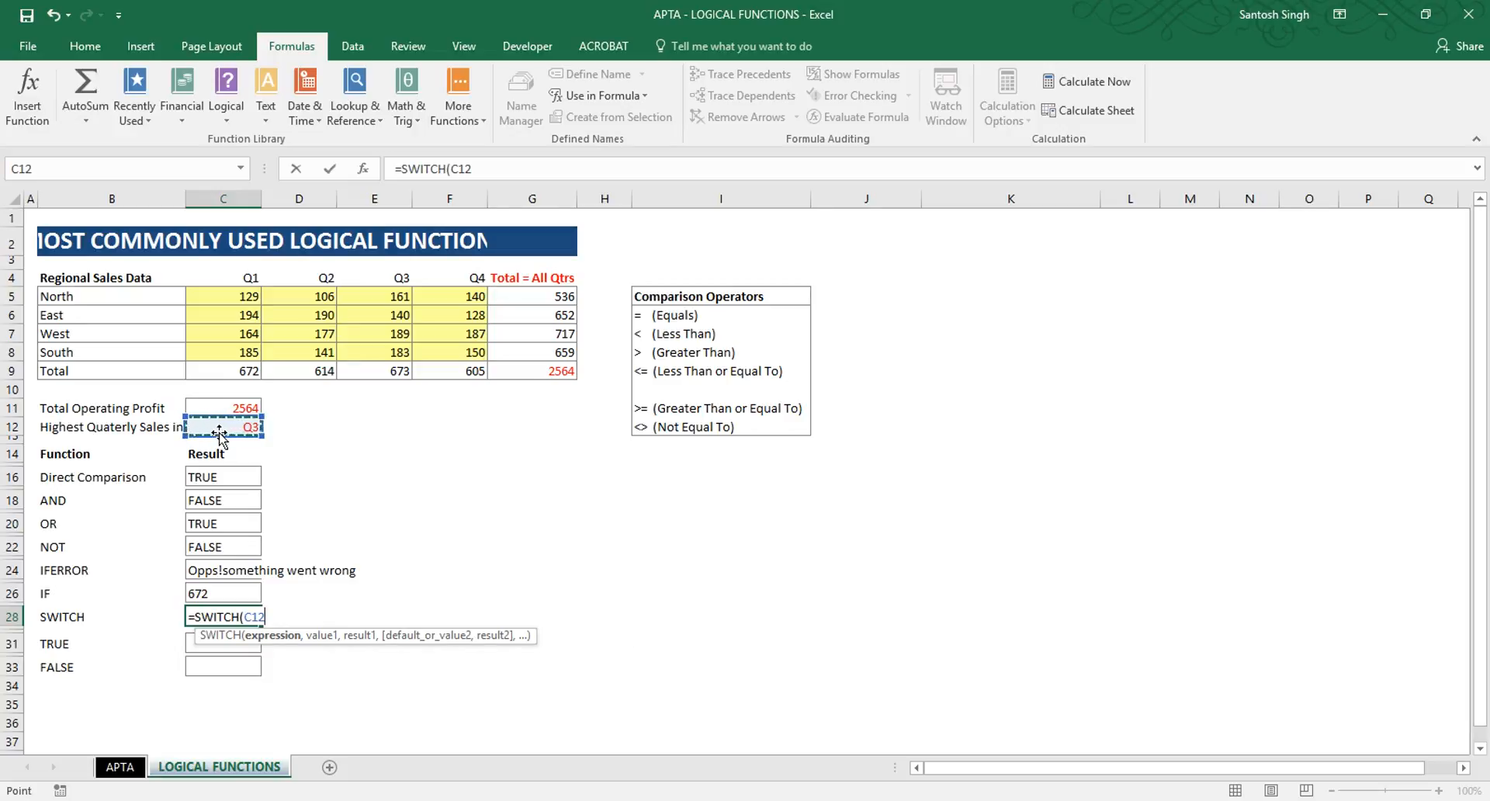
type(",")
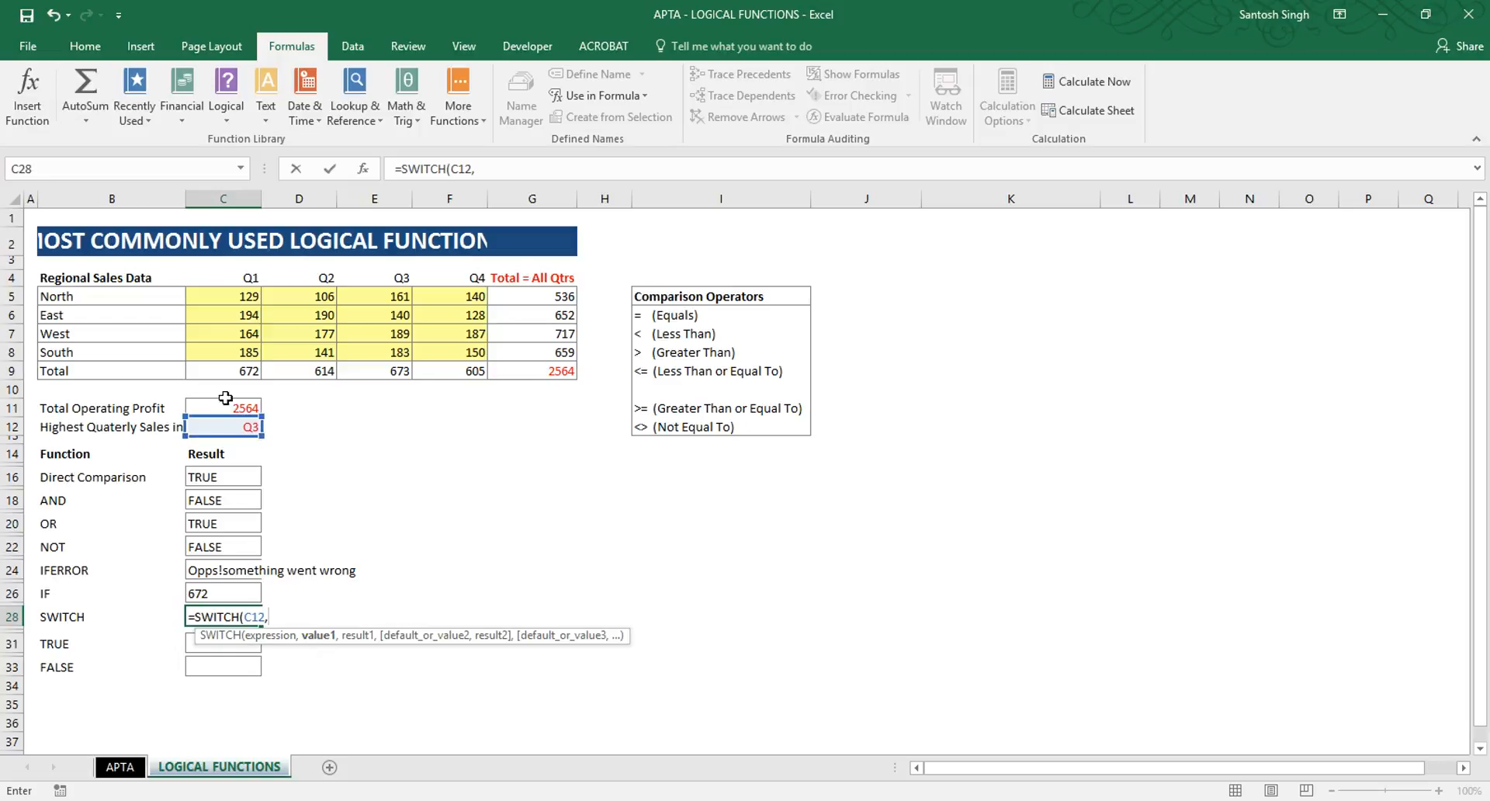
Add the first two value/result pairs to the SWITCH formula in C28: C4 with "Qtr 1" and D4 with "Qtr 2"
left_click(245, 277)
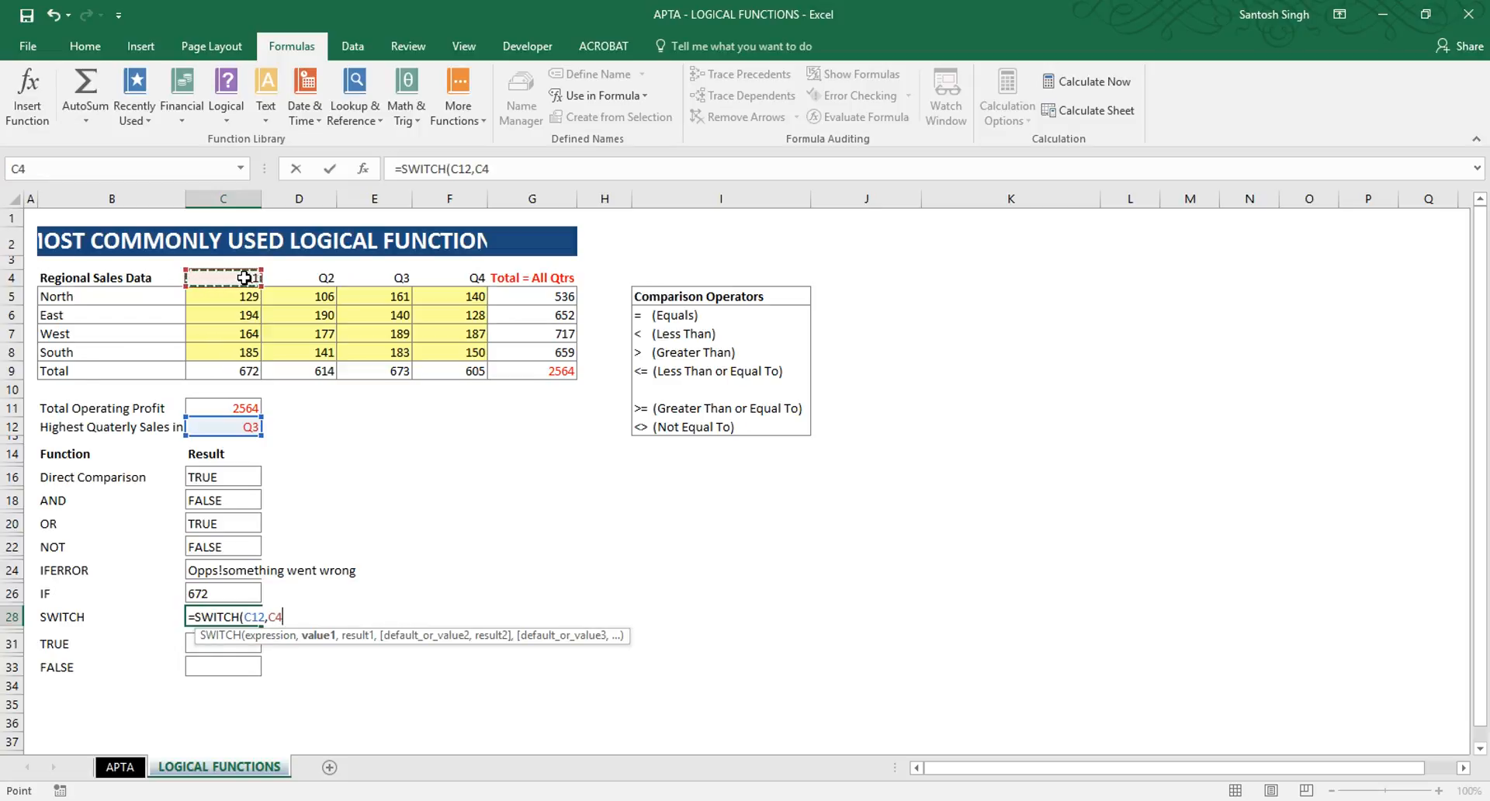
type(",")
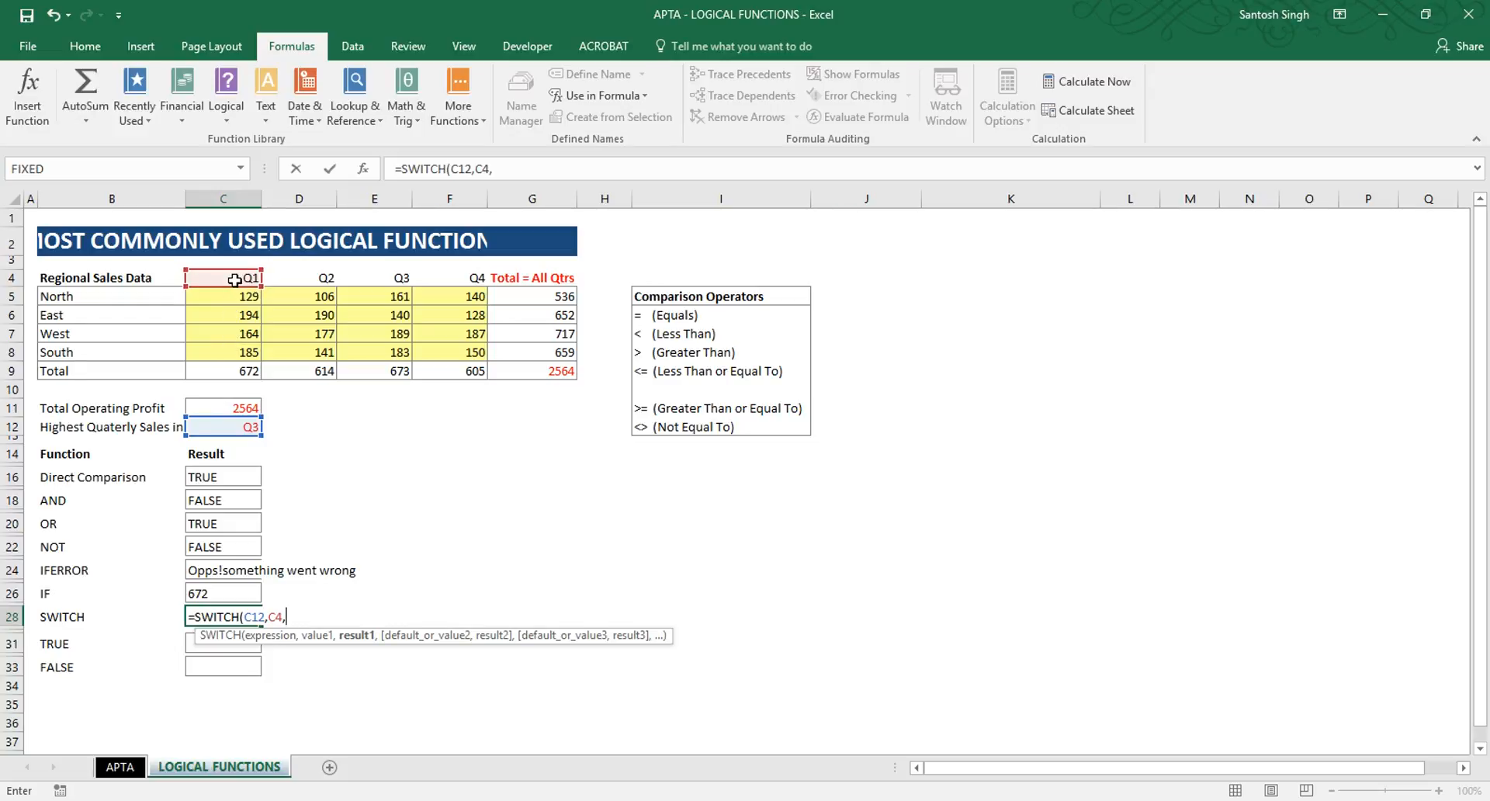
type("\"Qtr 1\",")
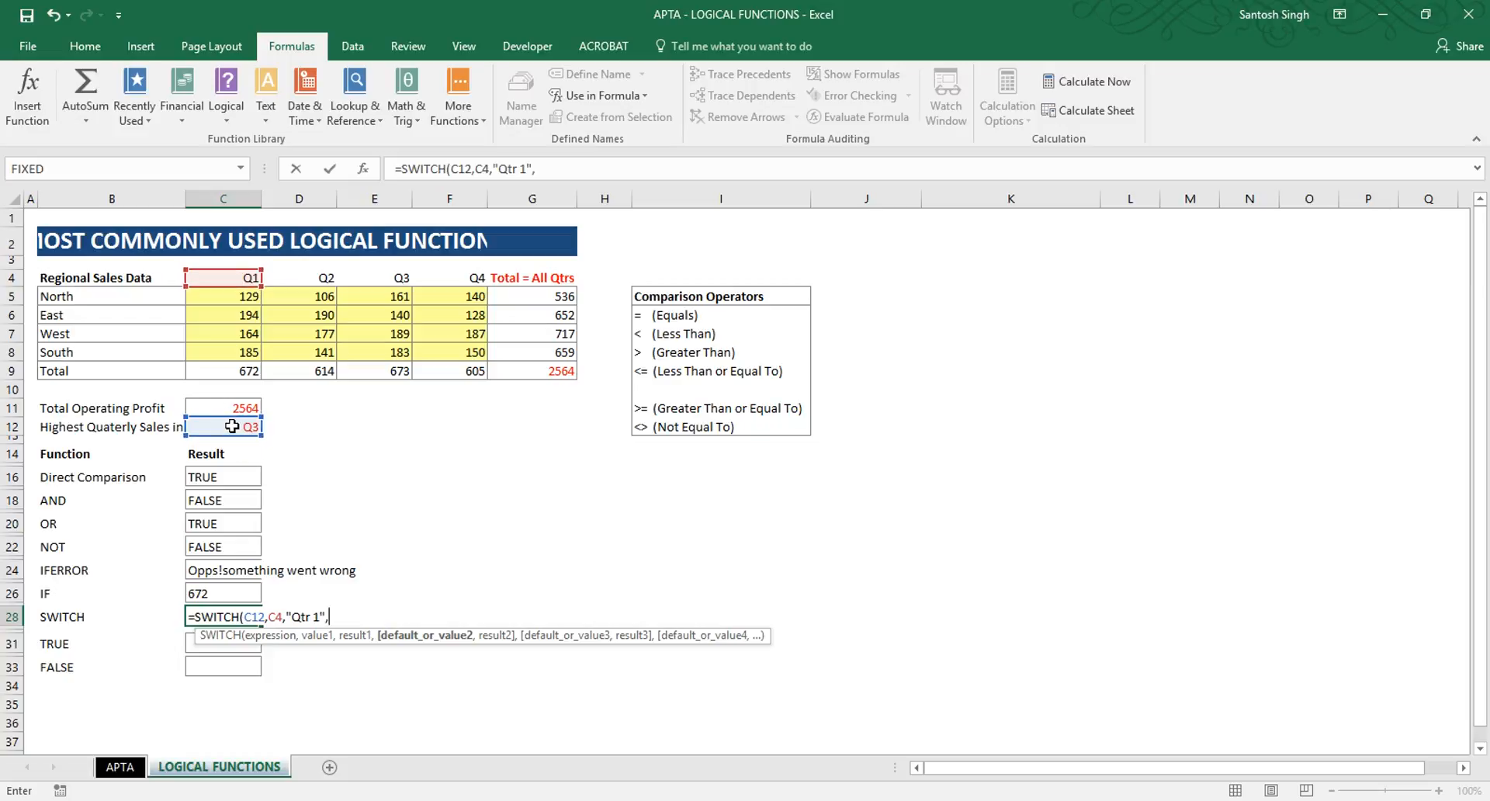
left_click(316, 280)
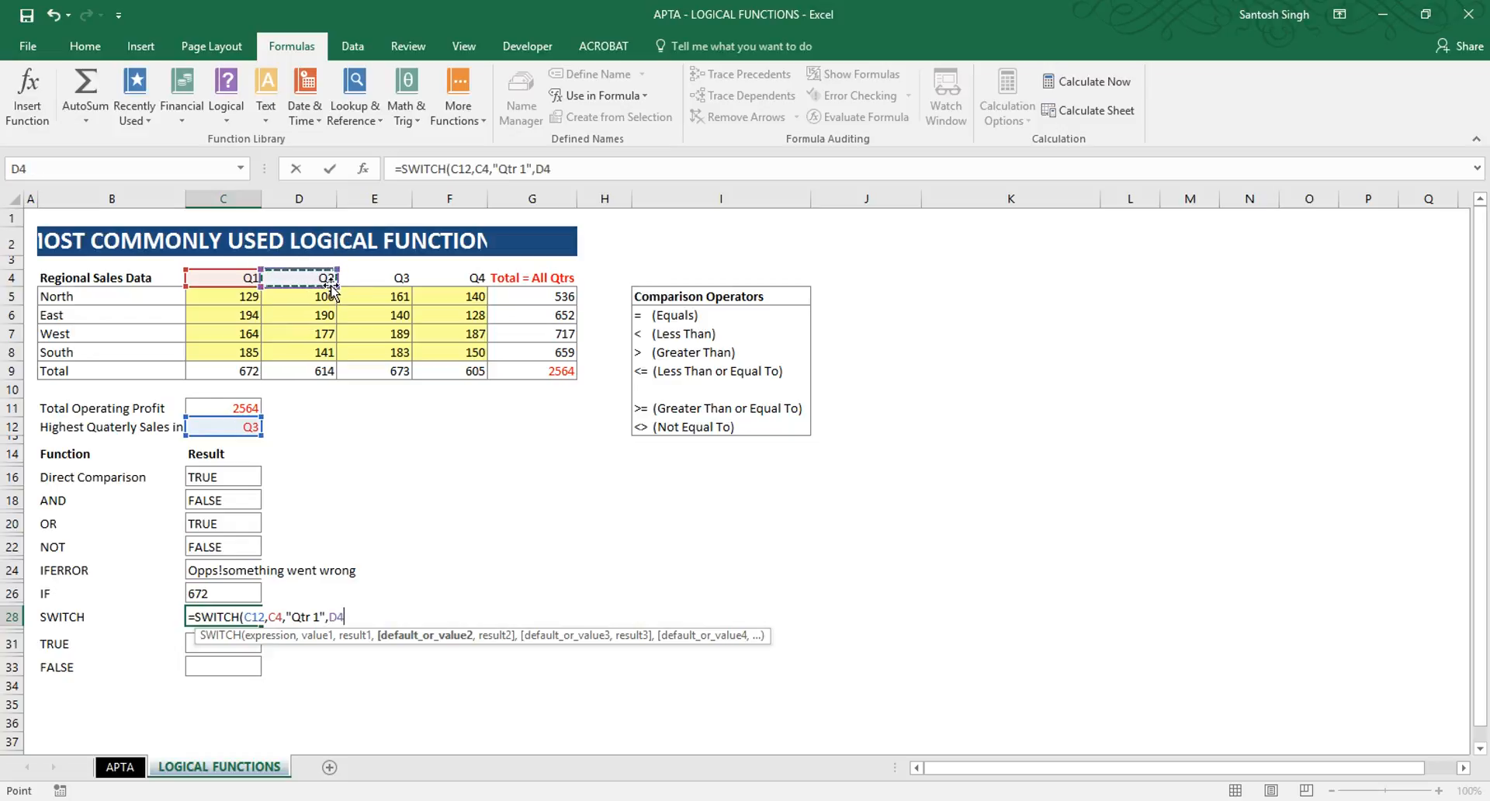
type(",")
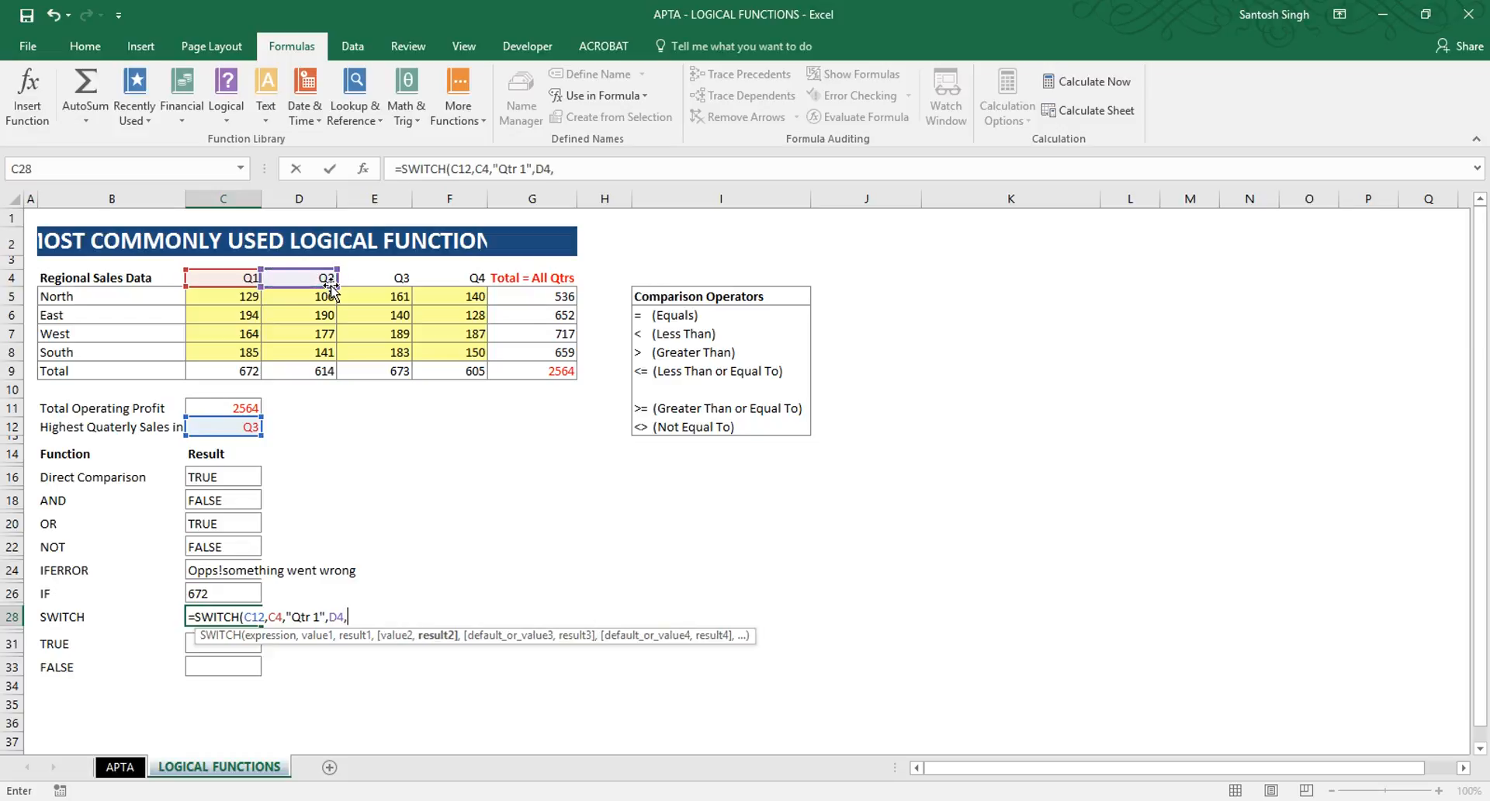
type("\"Qtr 2\",")
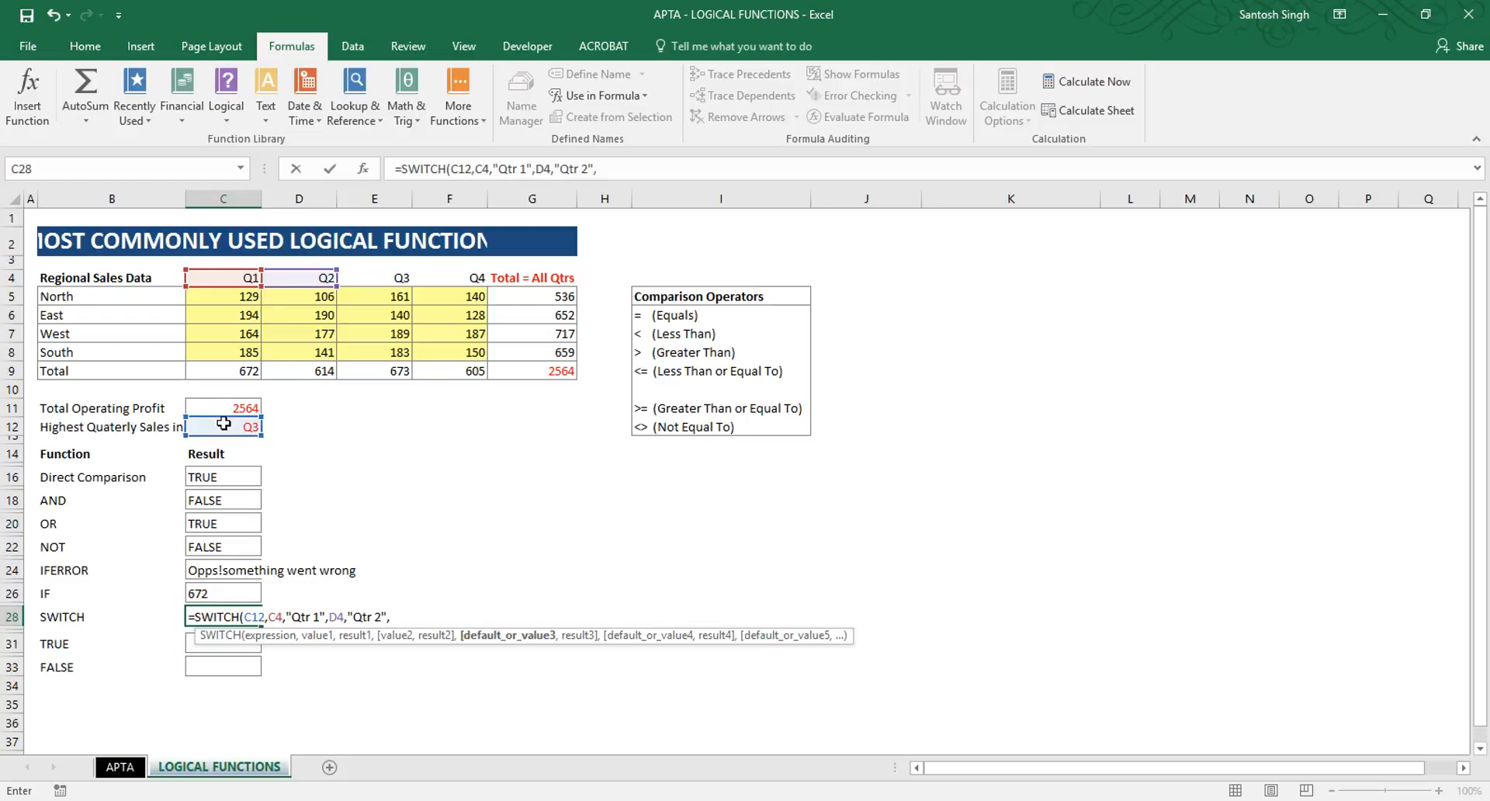
Add E4 with the result "Qtr4" and the default "Qtr 4", and close the bracket of the SWITCH formula
left_click(376, 277)
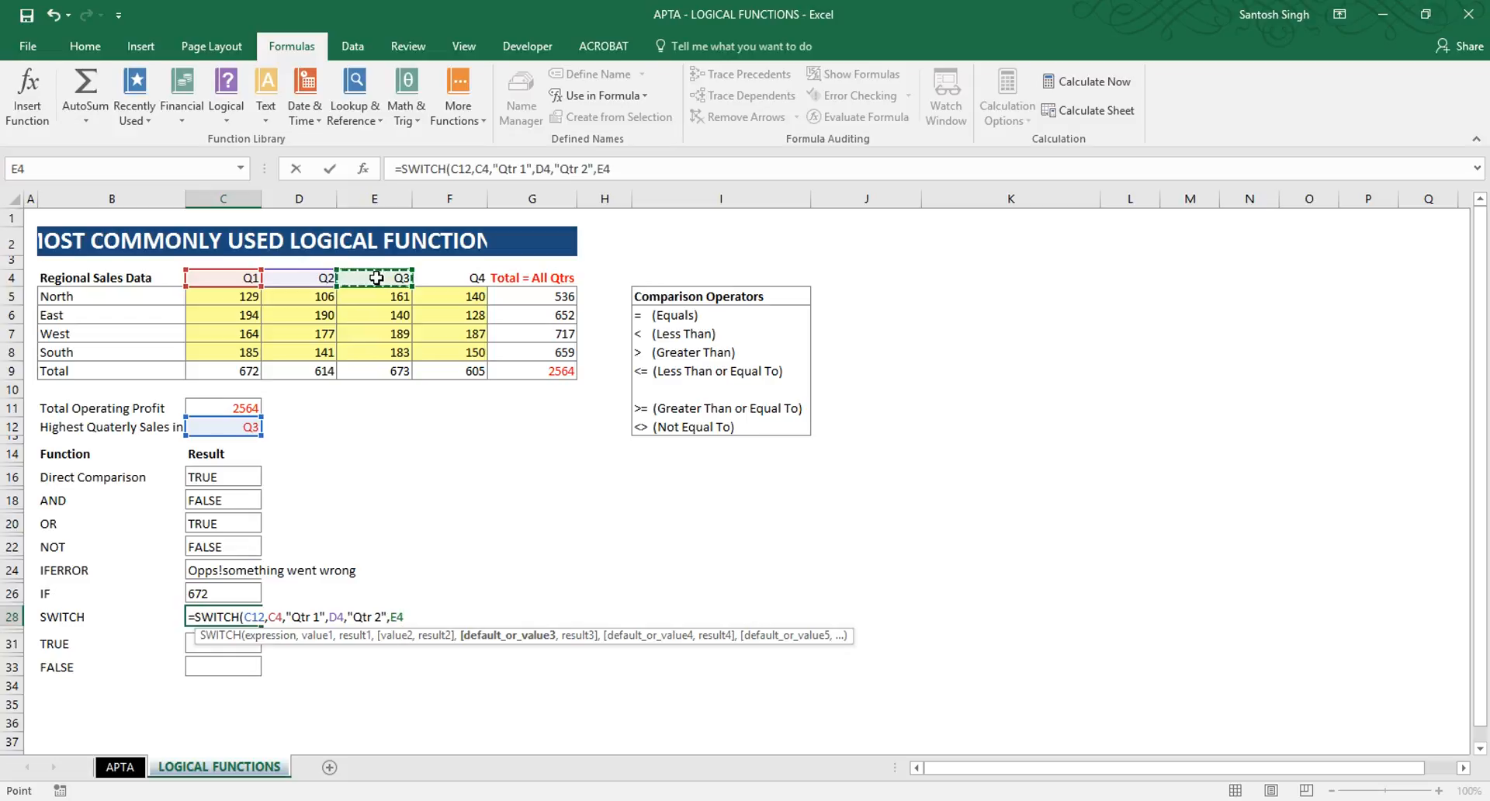
type(",")
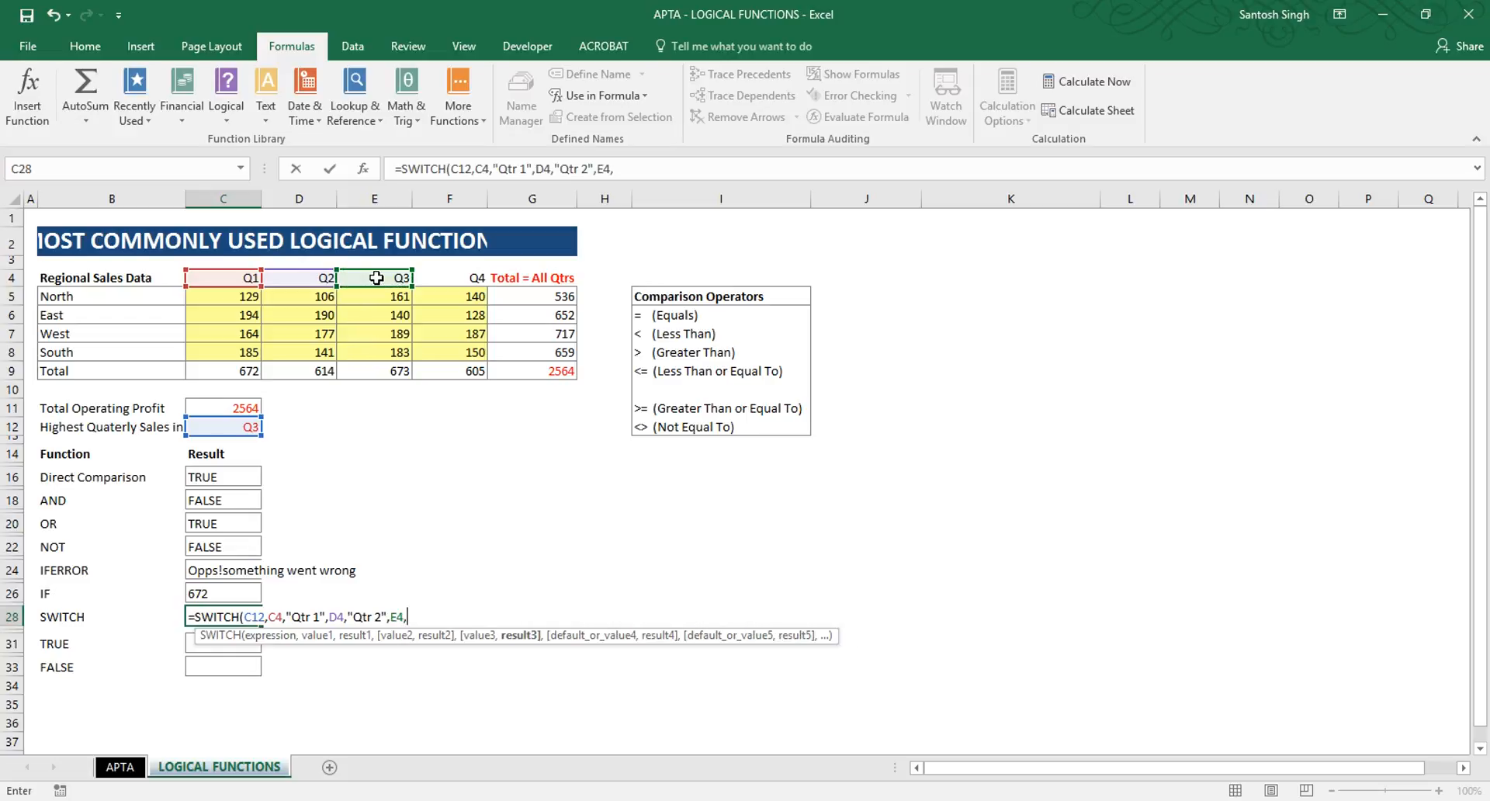
type("\"Qtr4\"")
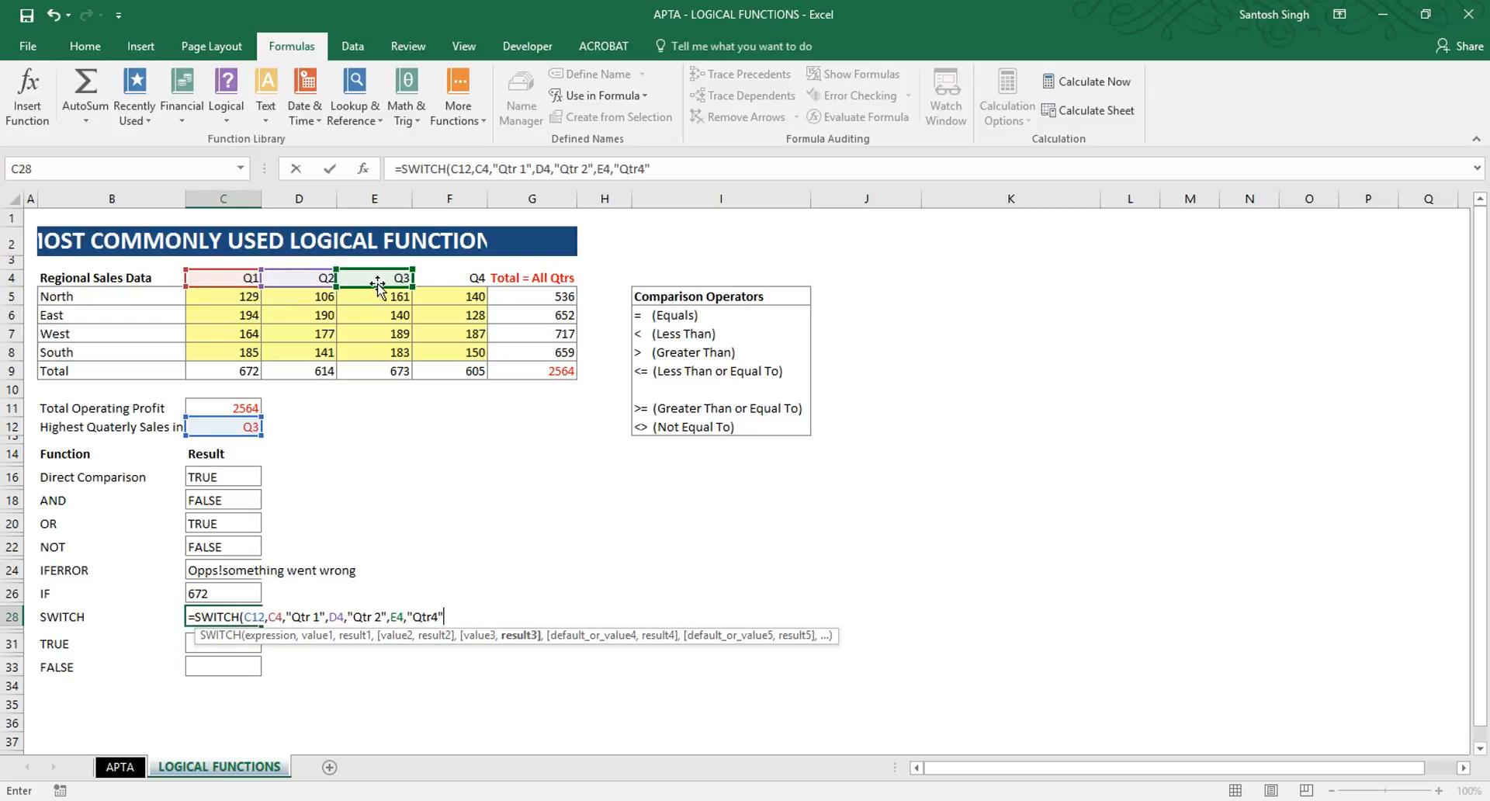
type(",\"")
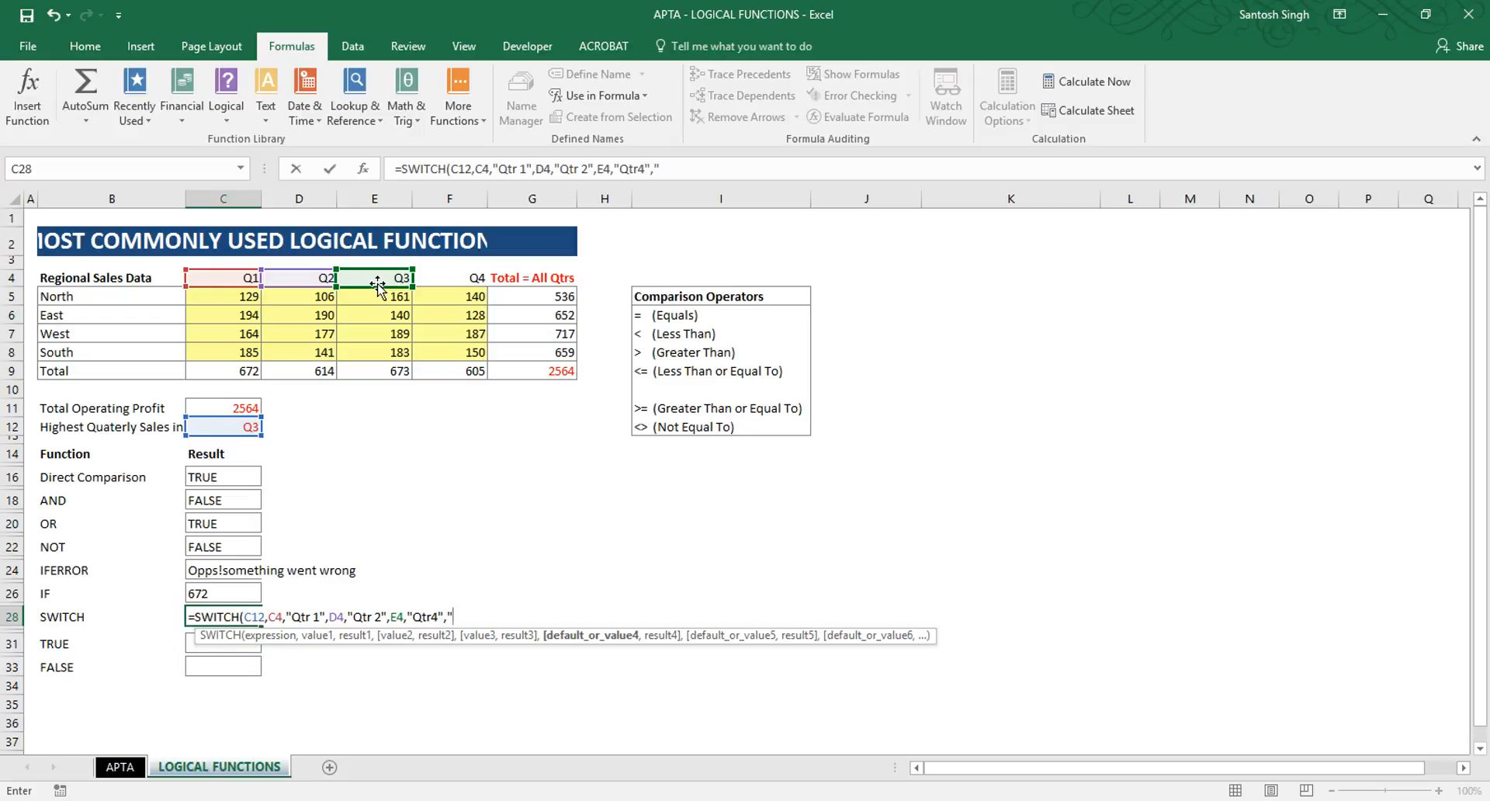
type("Qtr 4\")")
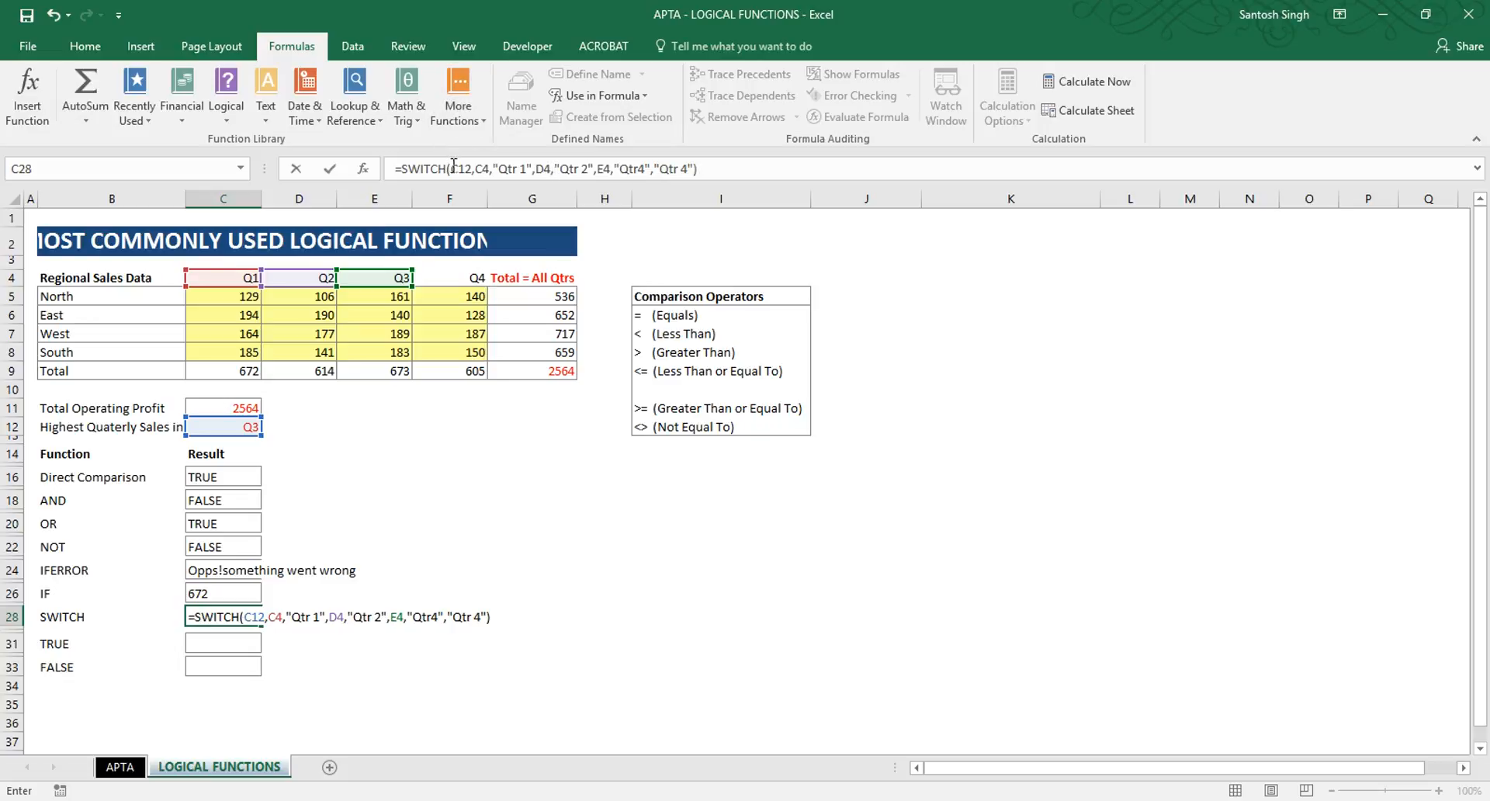
Review the SWITCH arguments in order, from the expression C12 through the value/result pairs to the third value E4
left_click_drag(451, 168, 474, 168)
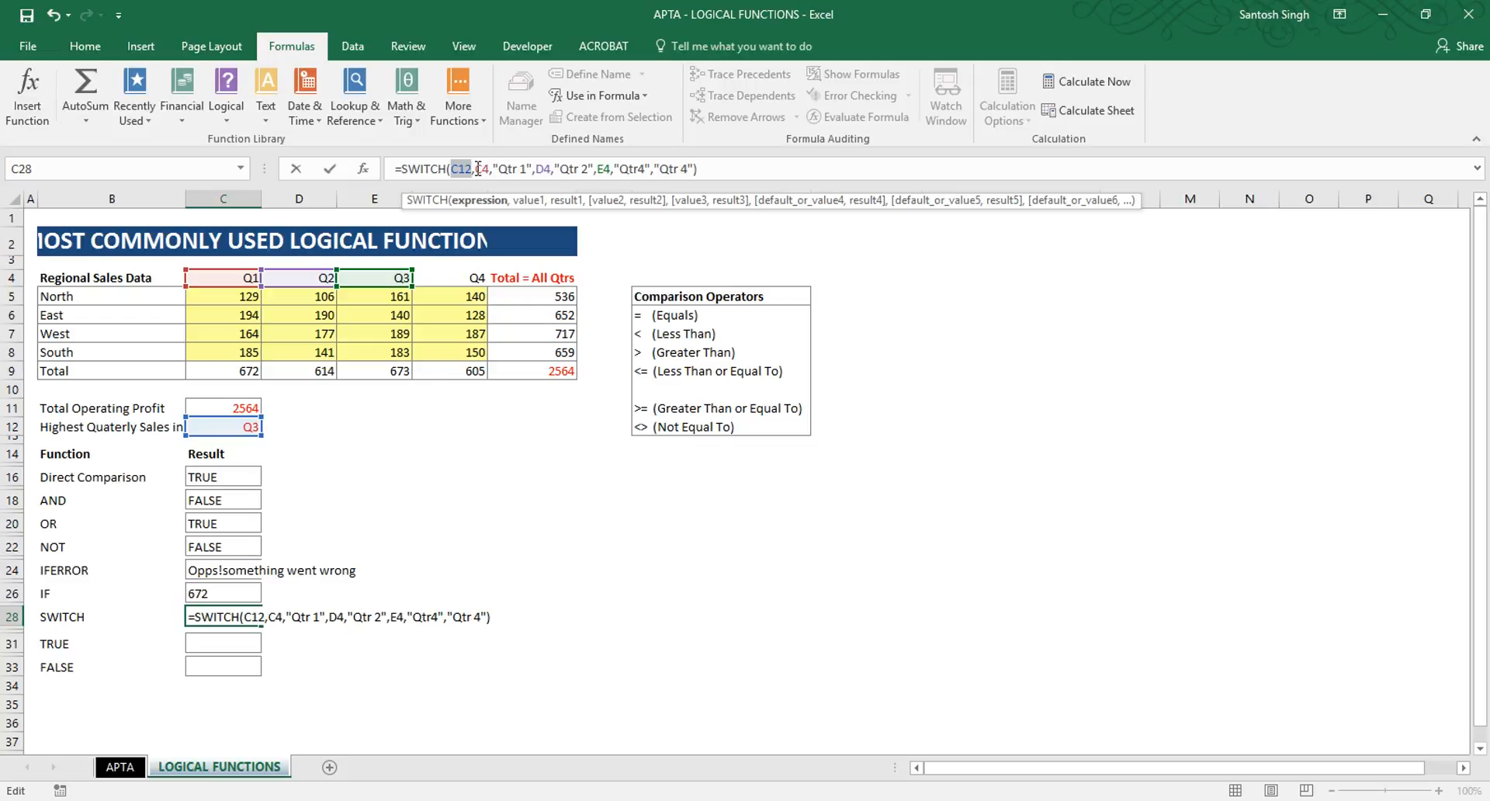
left_click_drag(477, 168, 488, 170)
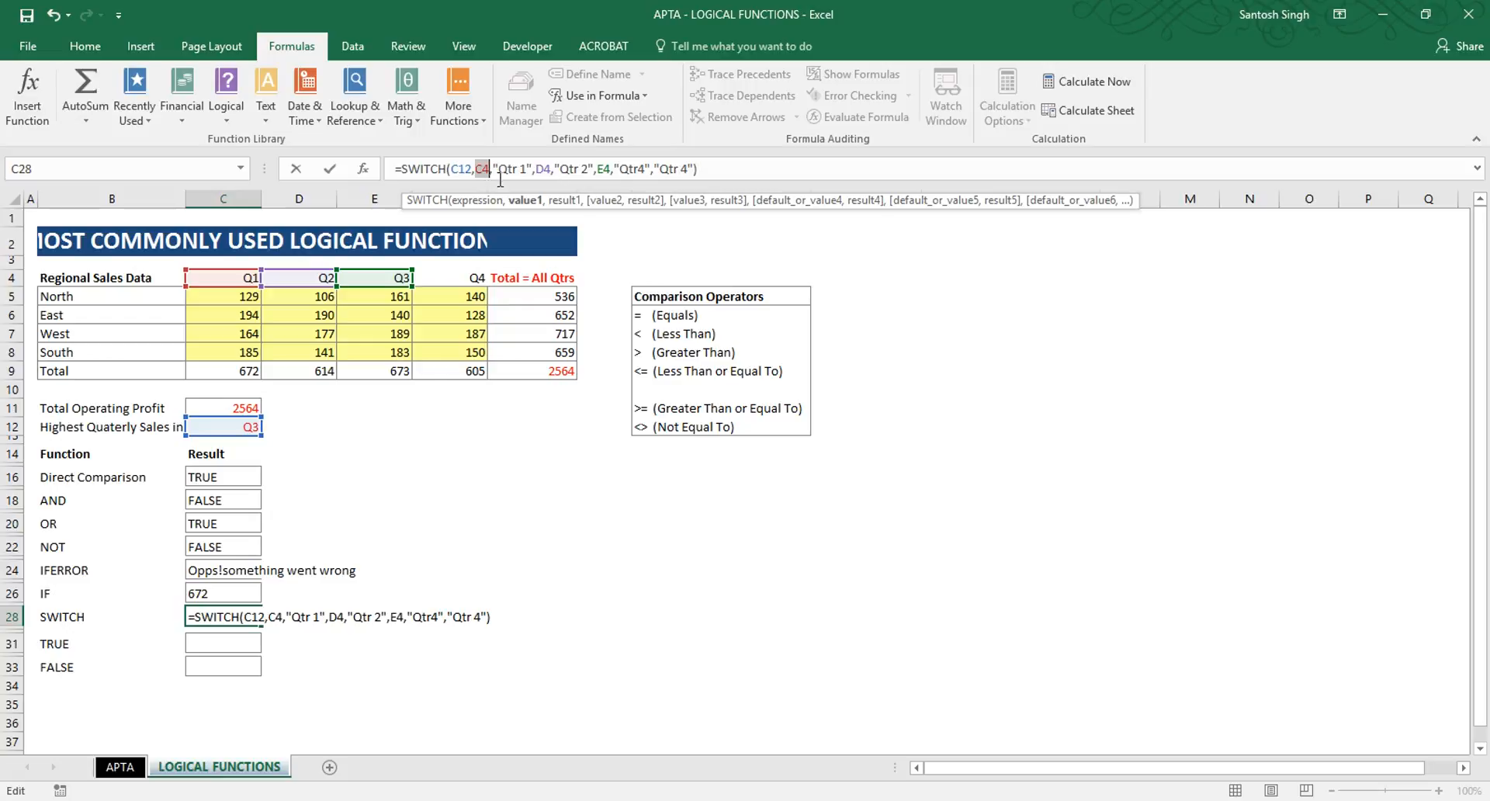
left_click(497, 169)
left_click_drag(498, 169, 530, 170)
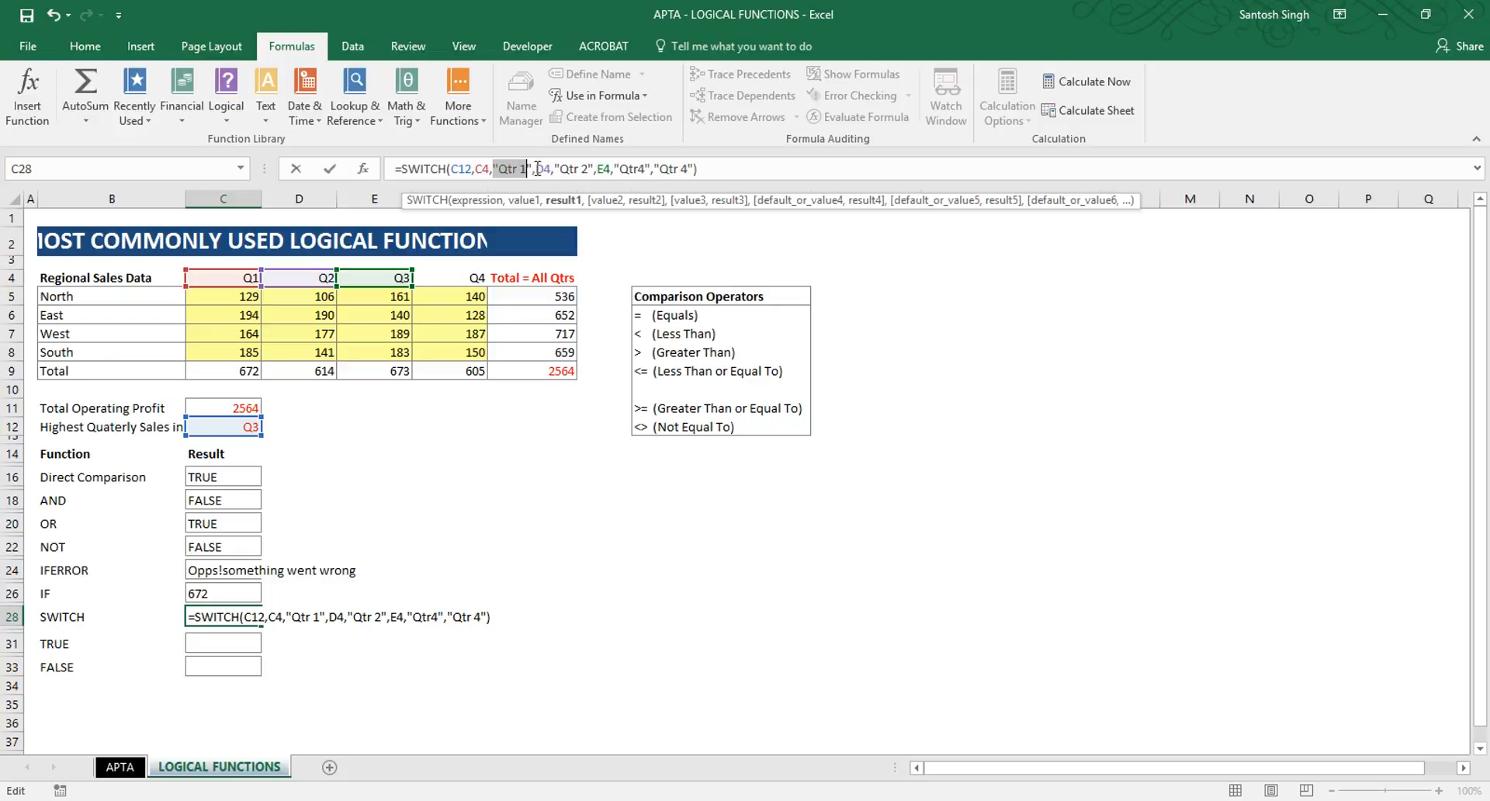
left_click_drag(535, 169, 551, 168)
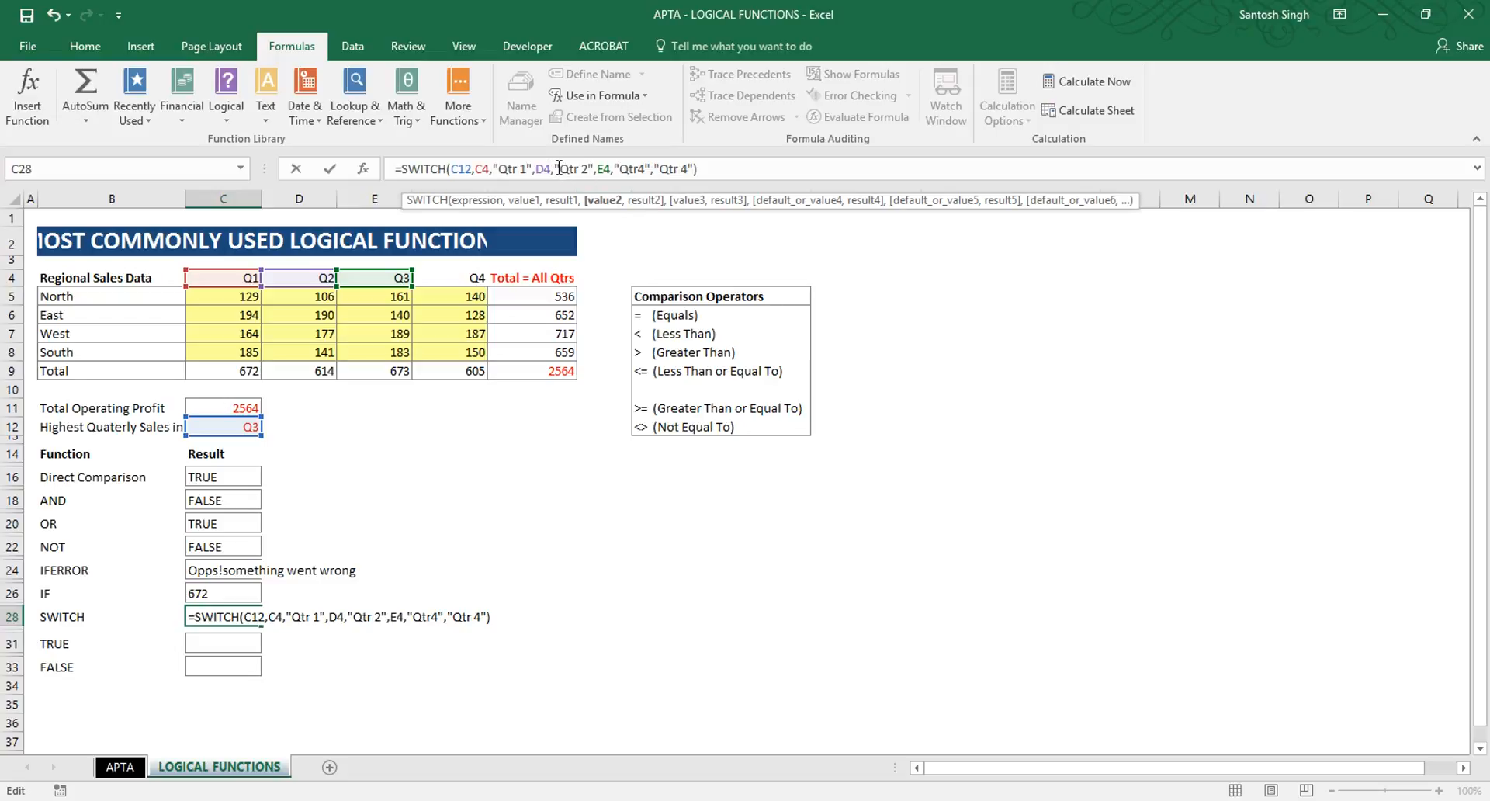
left_click_drag(558, 169, 594, 168)
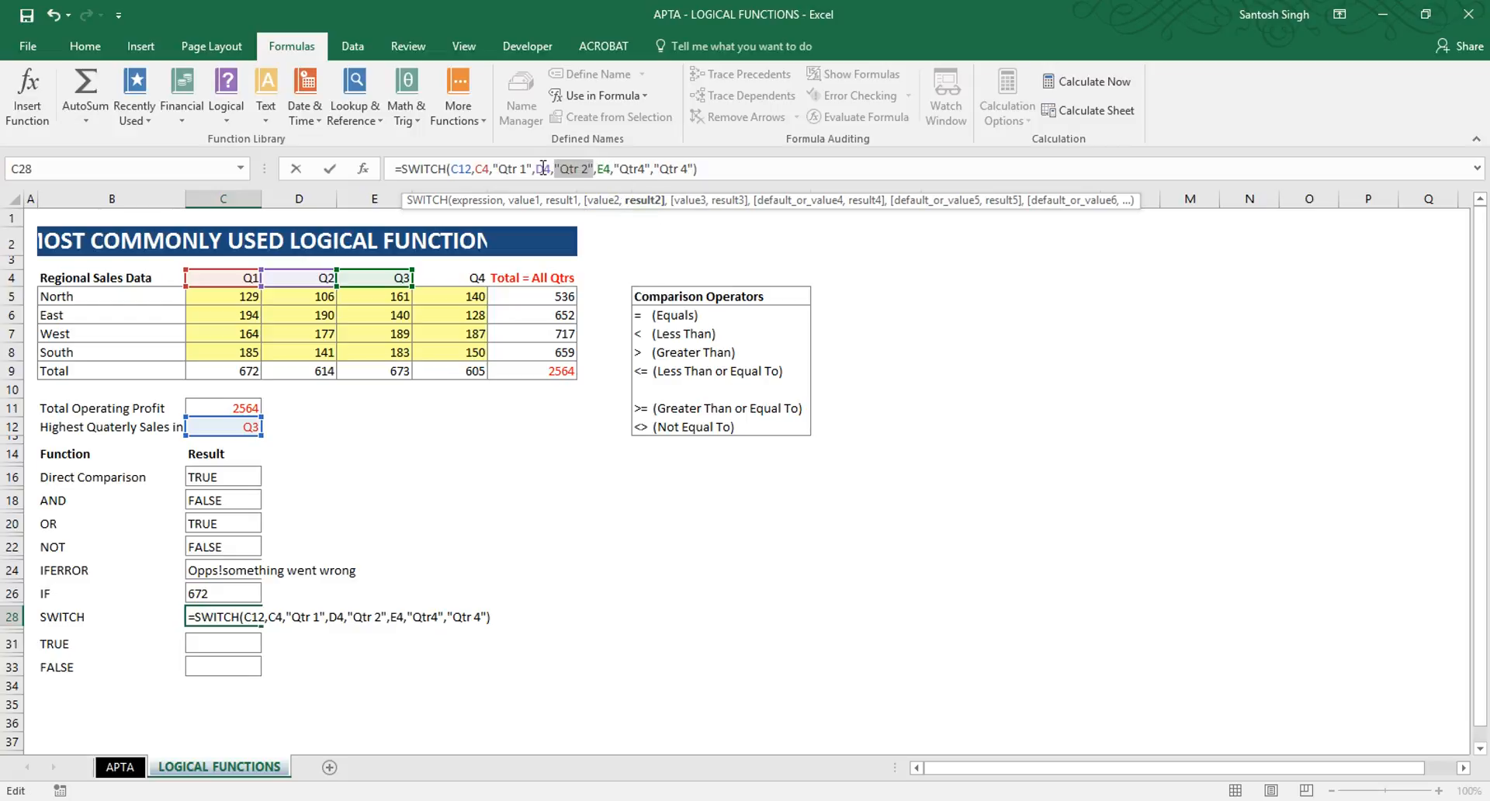
double_click(605, 169)
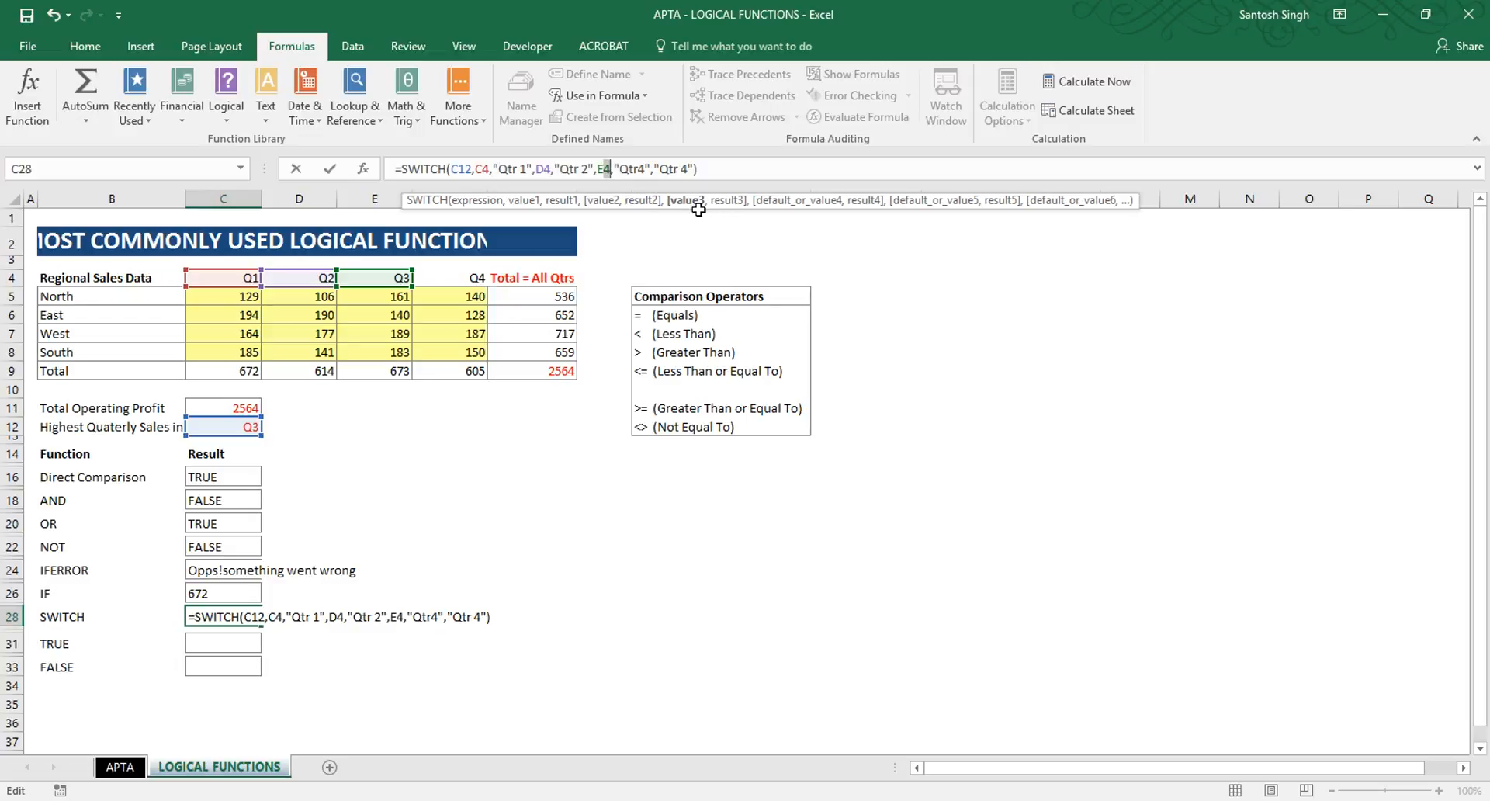
Correct the result paired with E4 to "Qtr 3" and enter the SWITCH formula in C28
left_click(617, 169)
left_click_drag(616, 168, 645, 168)
left_click(645, 168)
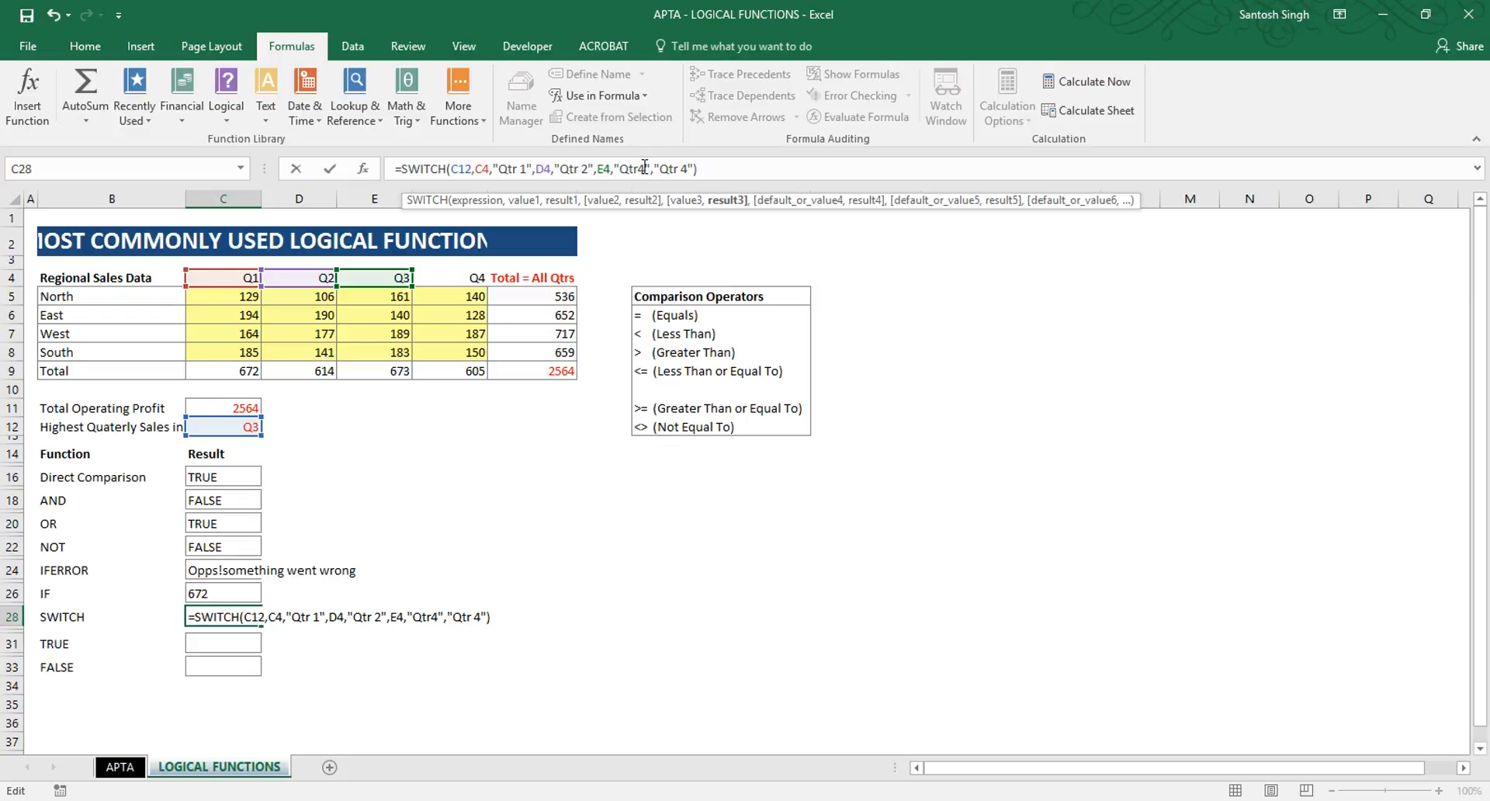
key("BackSpace")
type("3")
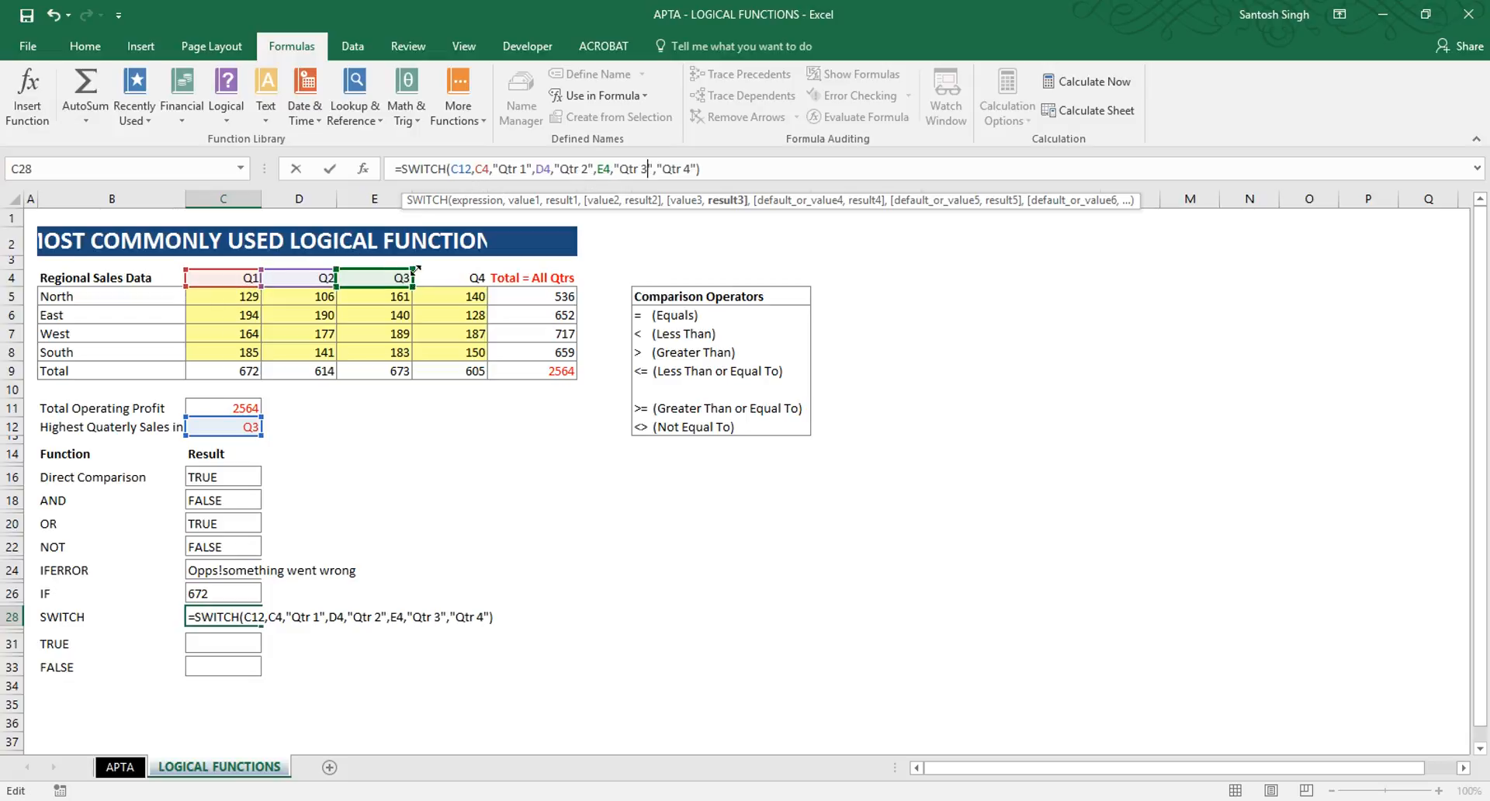
left_click(703, 168)
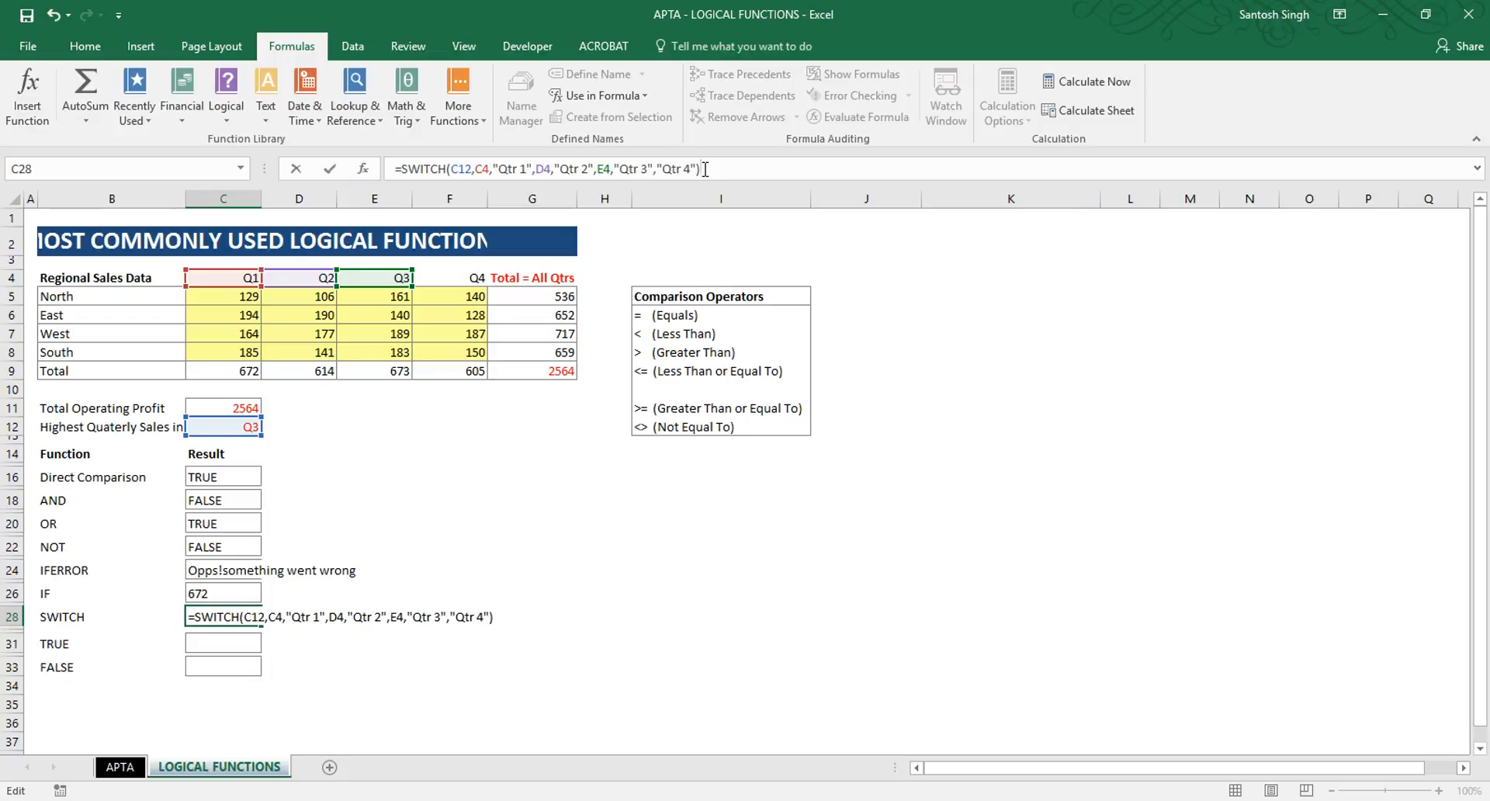
key("Return")
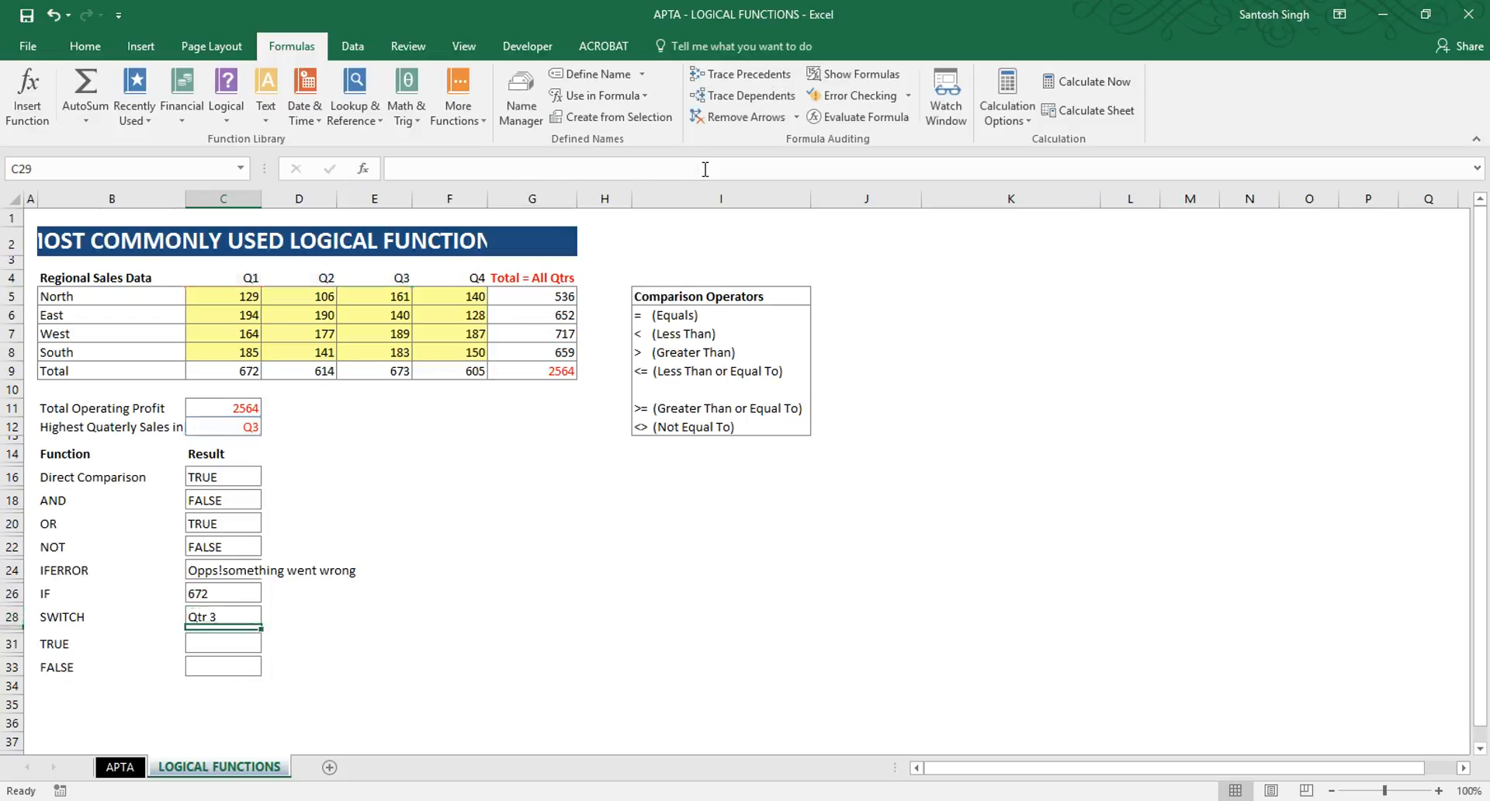
Compare the SWITCH result in C28 with the highest quarterly sales cell C12
left_click(230, 617)
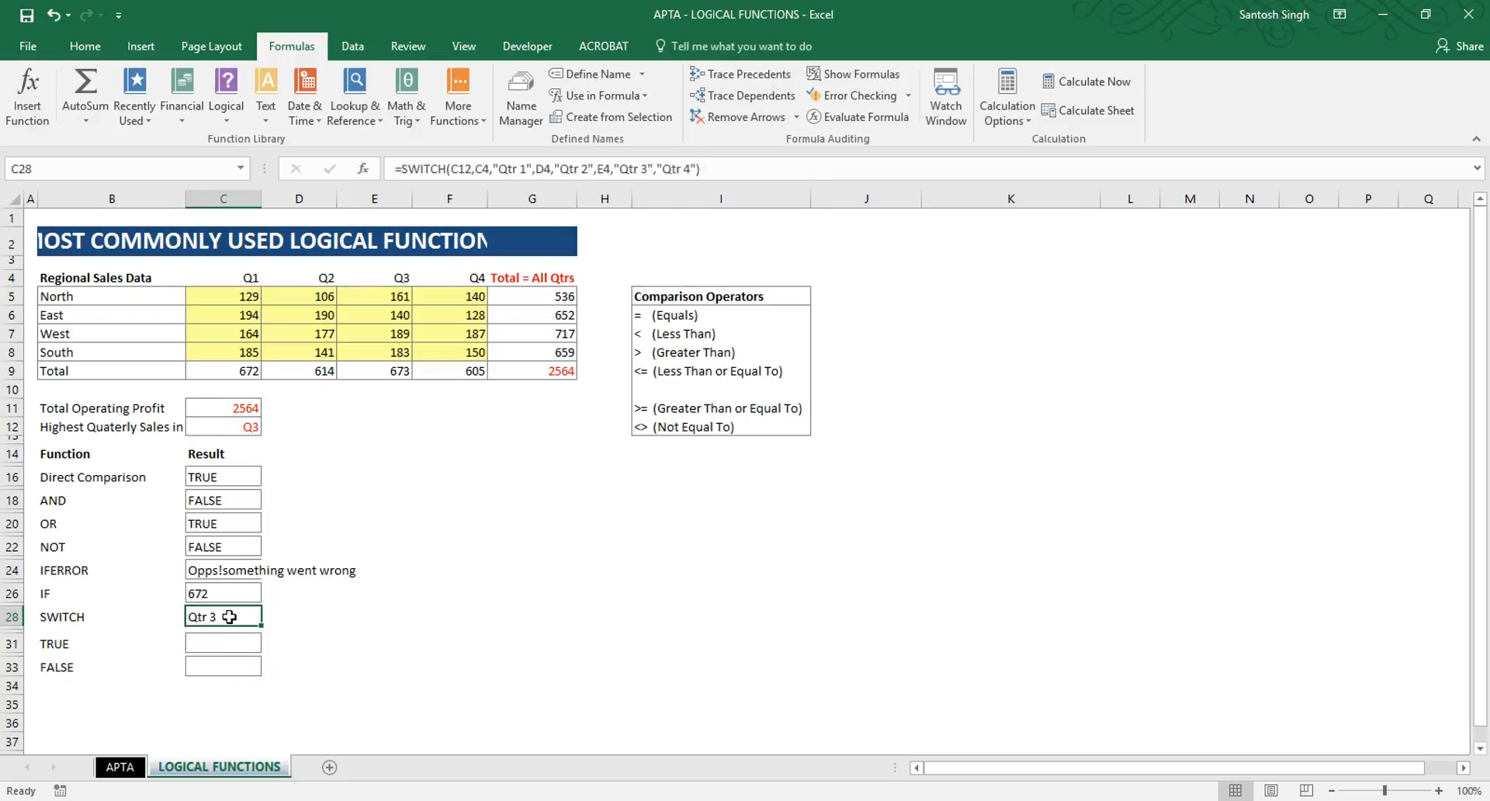
left_click(237, 428)
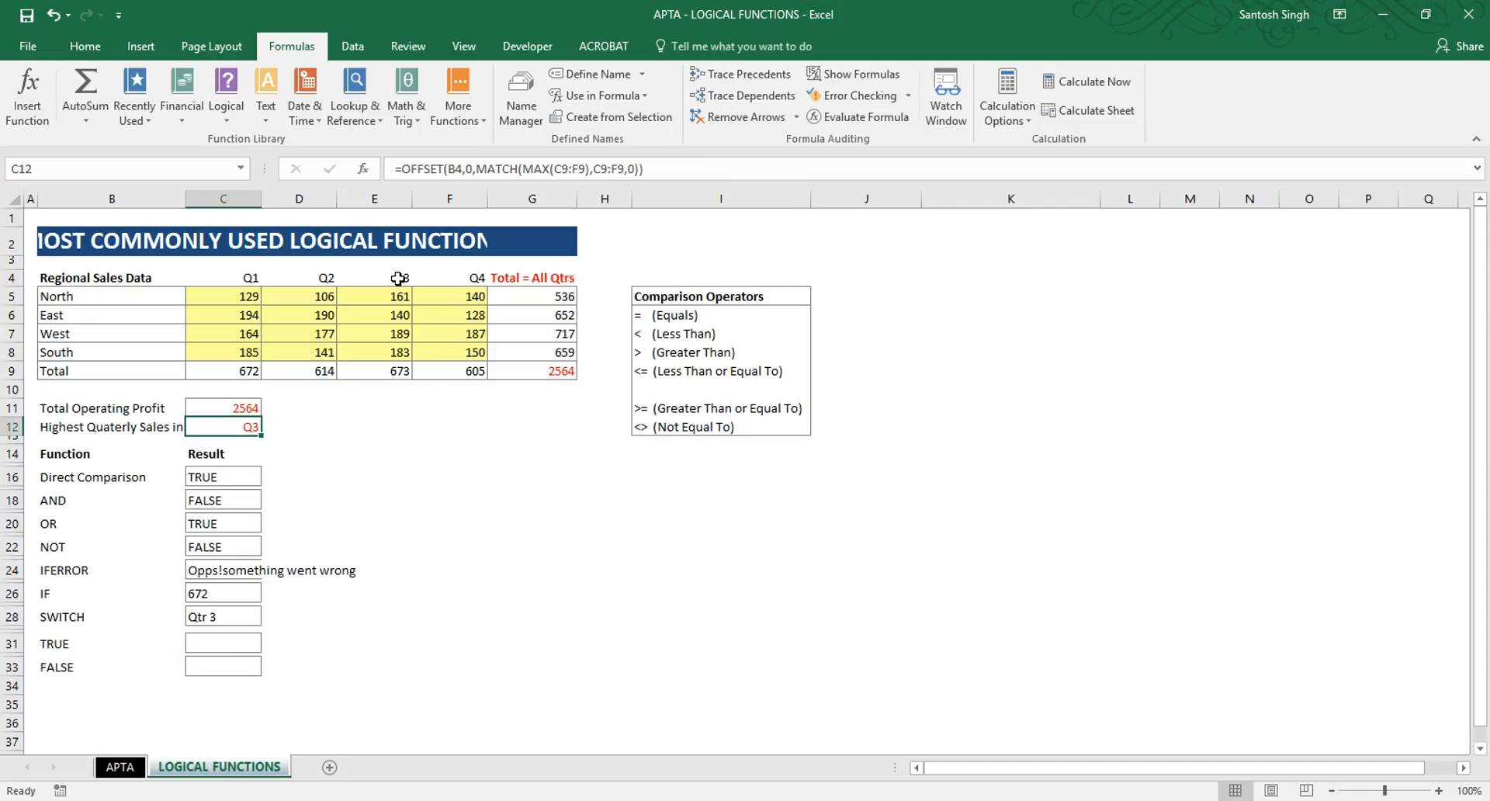
left_click(227, 617)
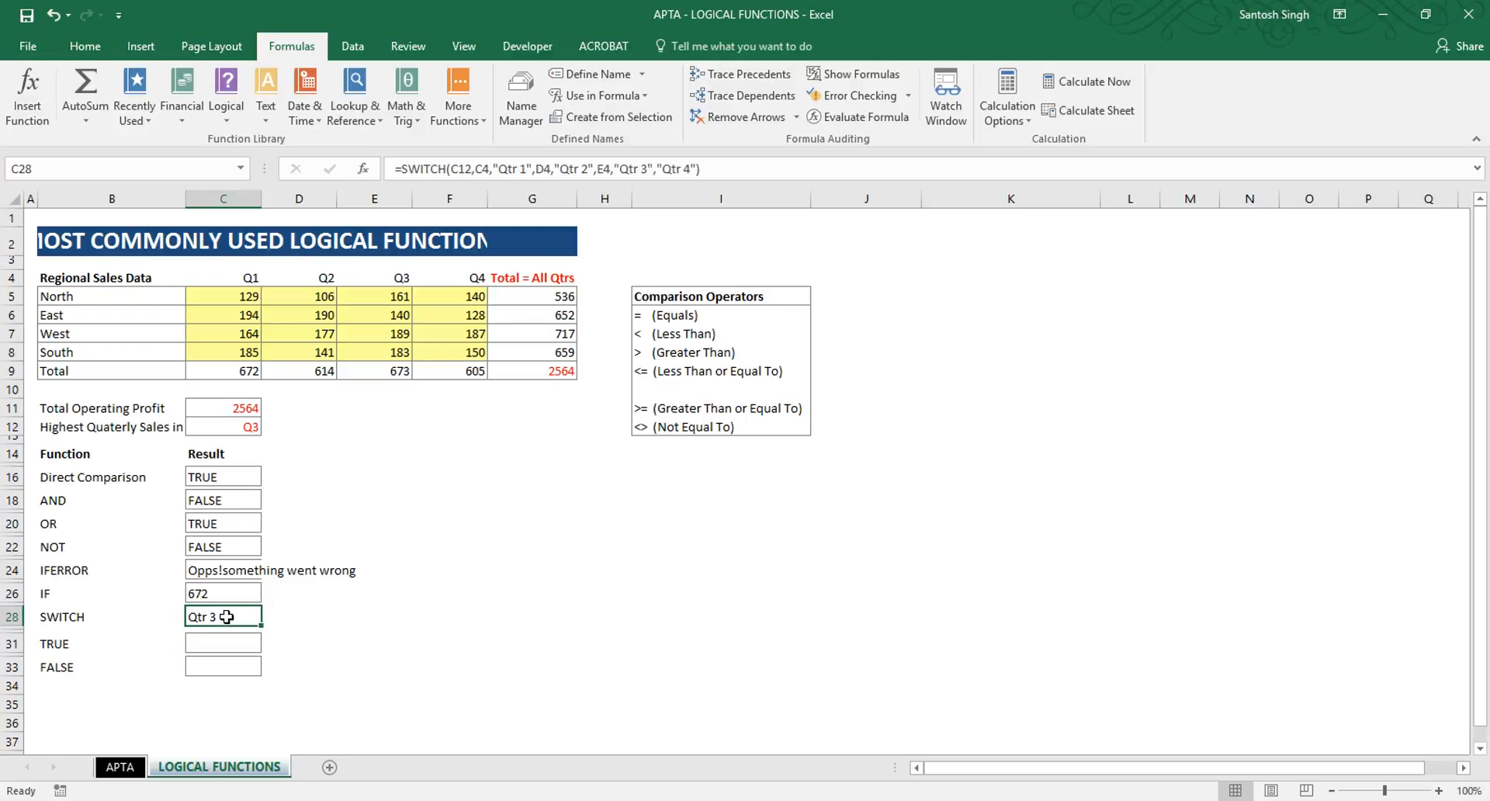
Evaluate the SWITCH formula in C28 one reference at a time through to its final result, and close the evaluation
left_click(883, 123)
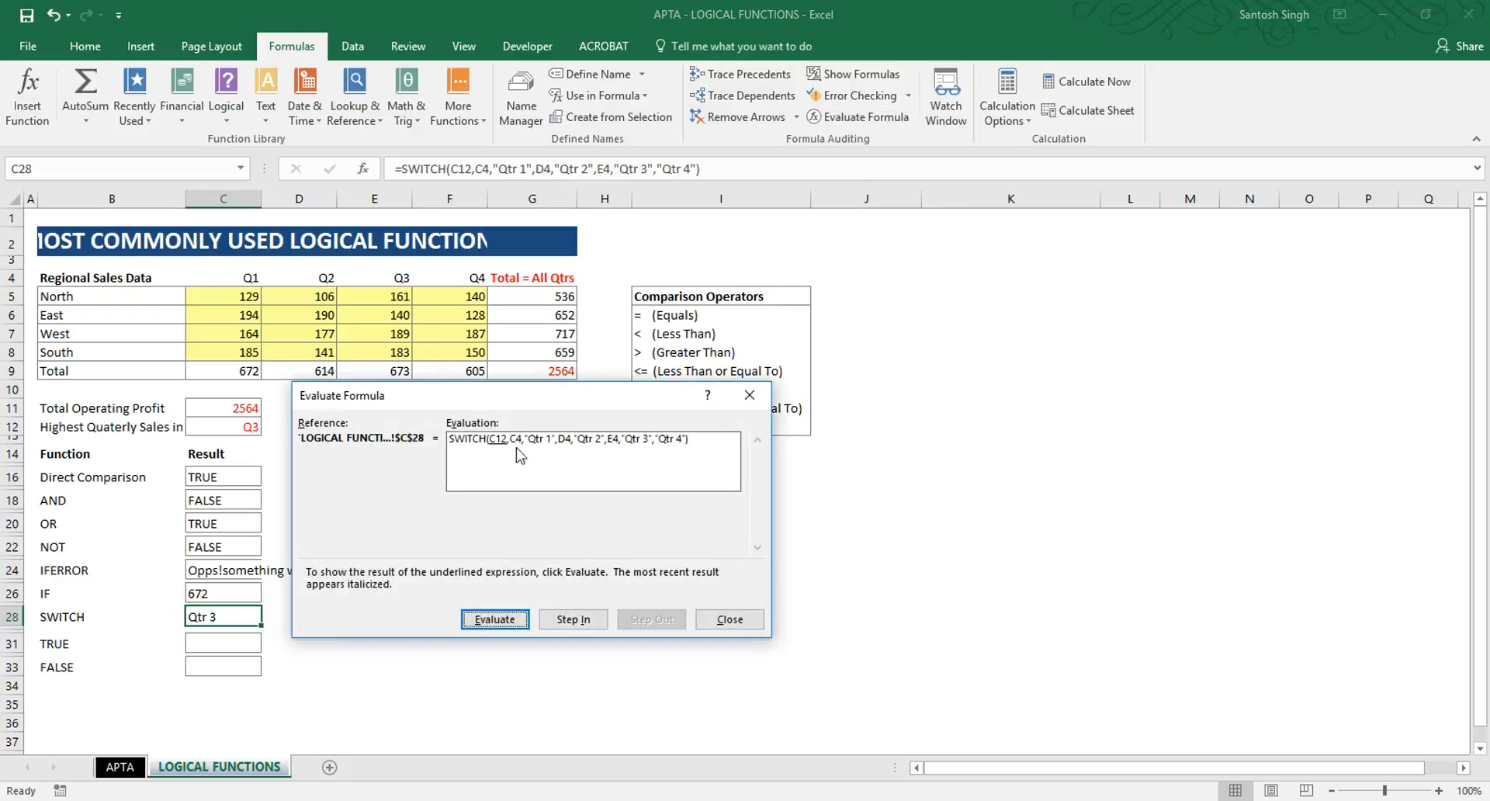
left_click_drag(574, 400, 578, 419)
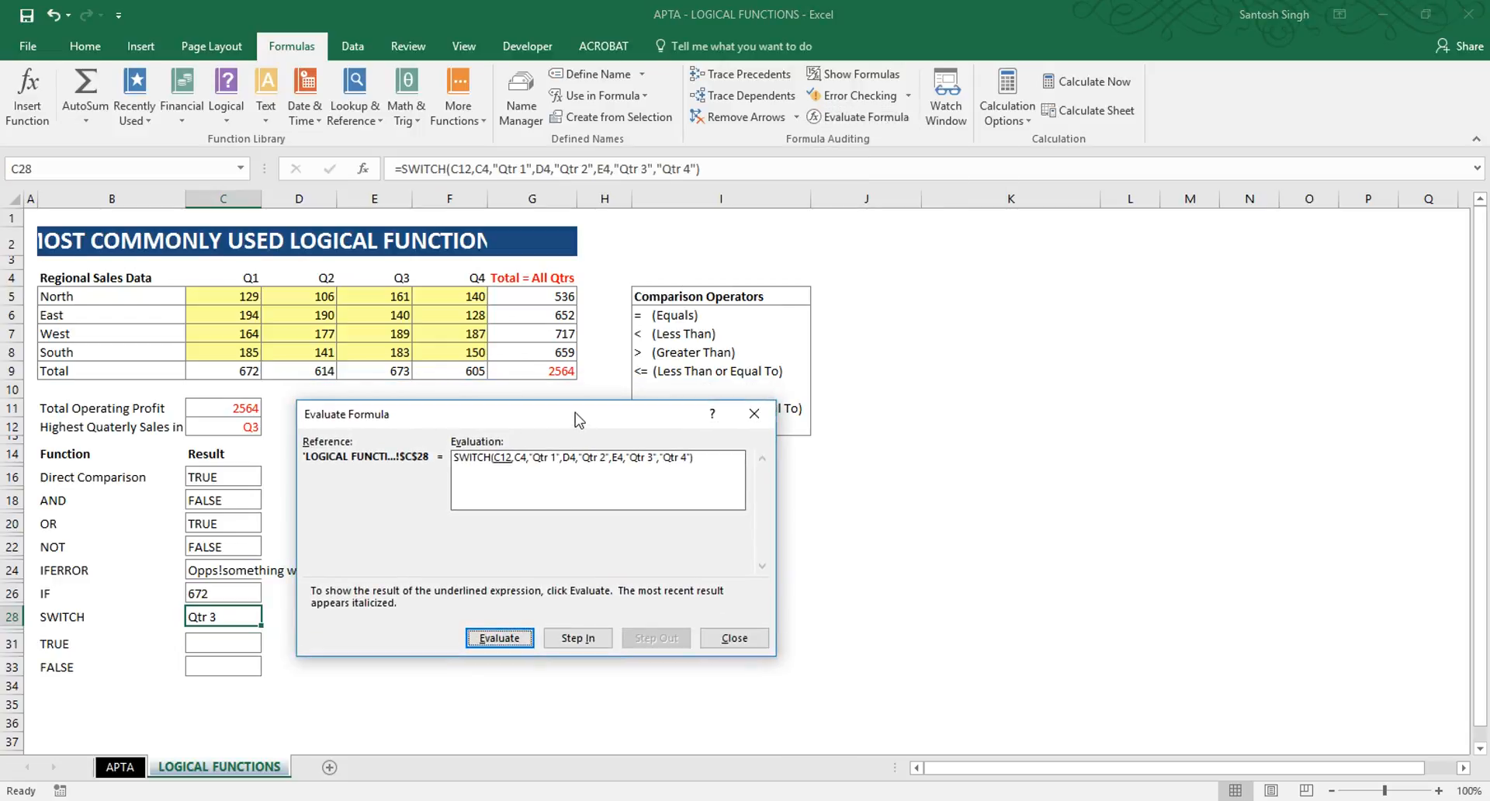
left_click(499, 637)
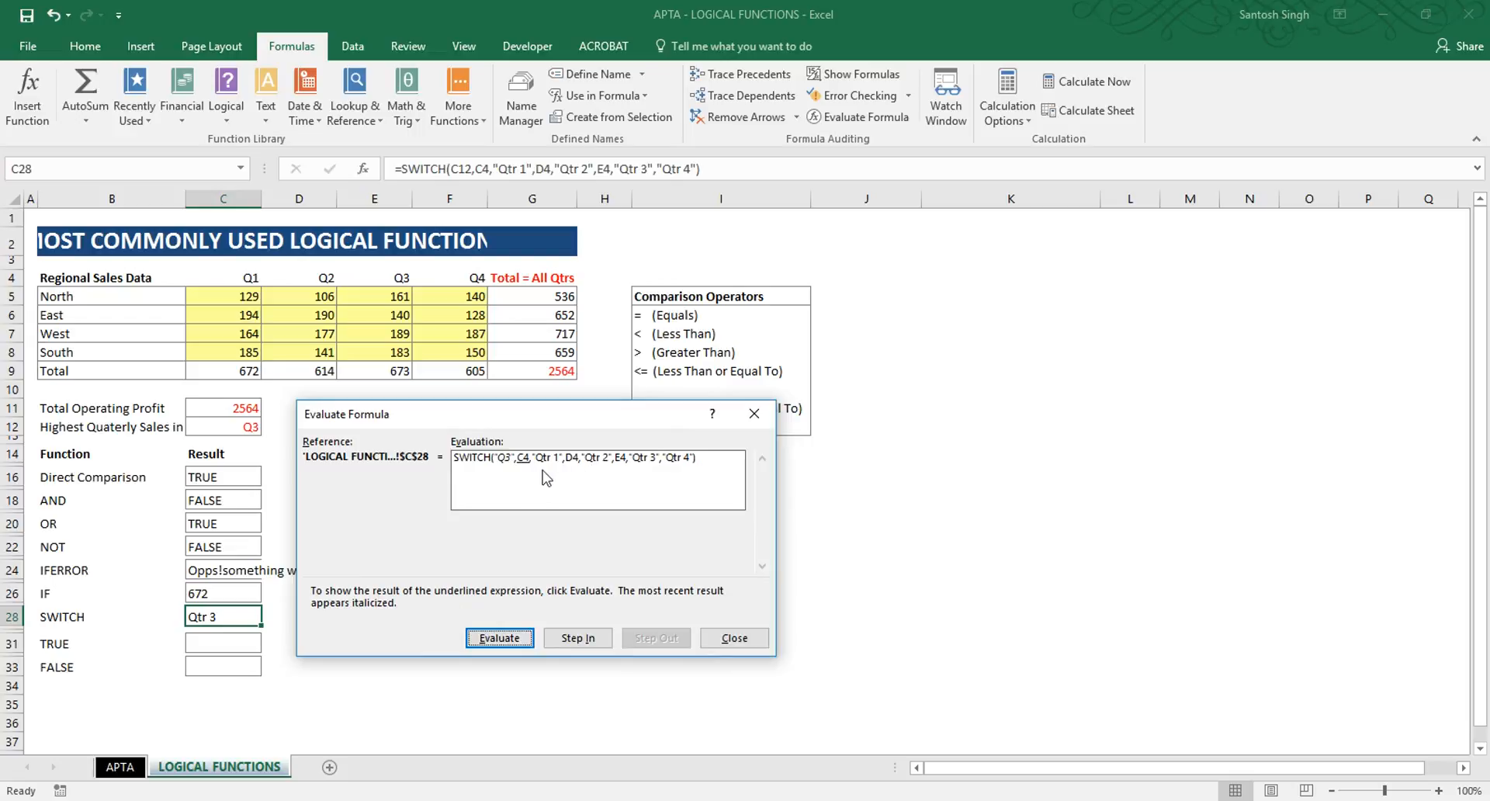
left_click(499, 638)
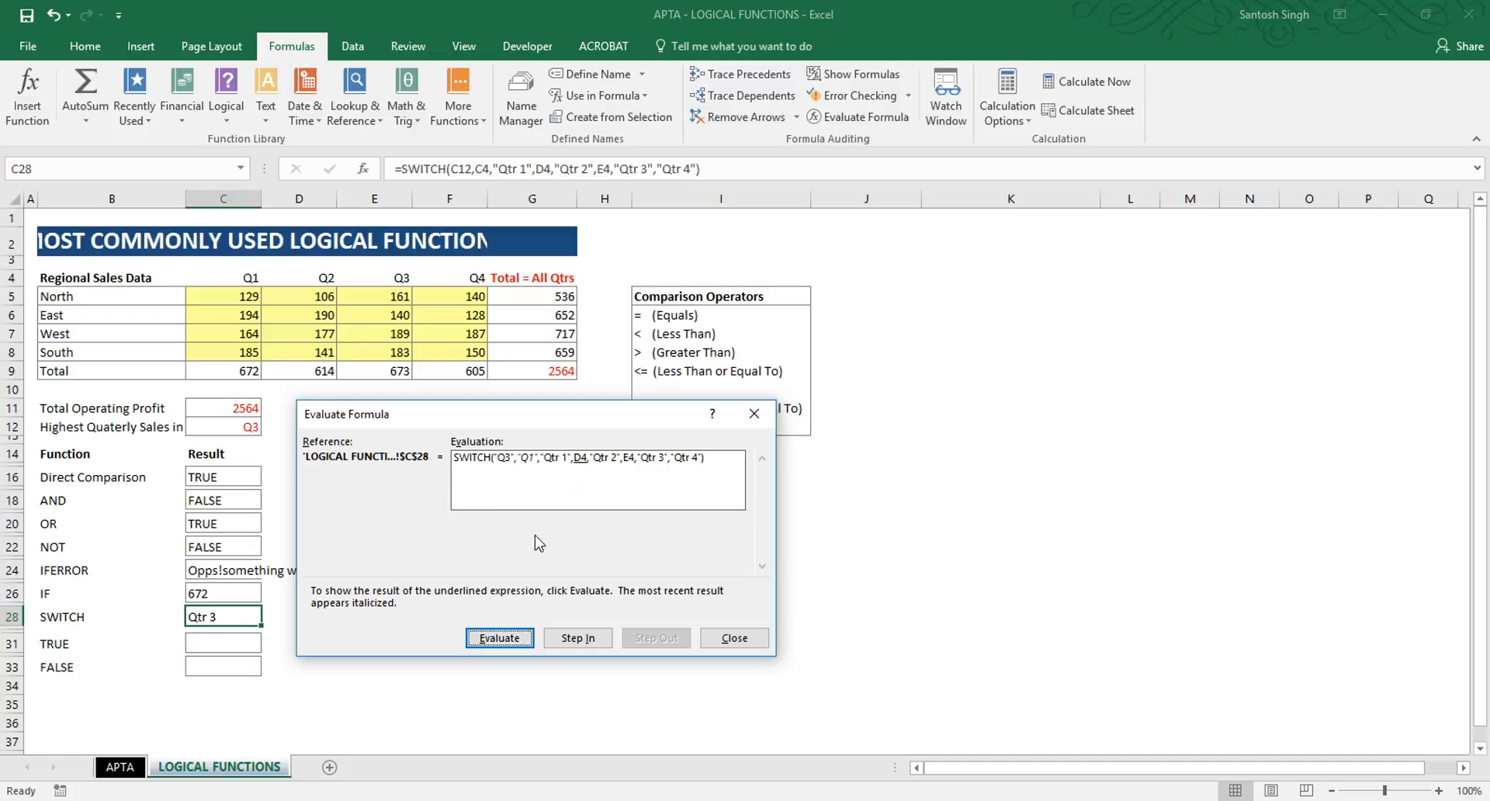
left_click(499, 638)
left_click(499, 638)
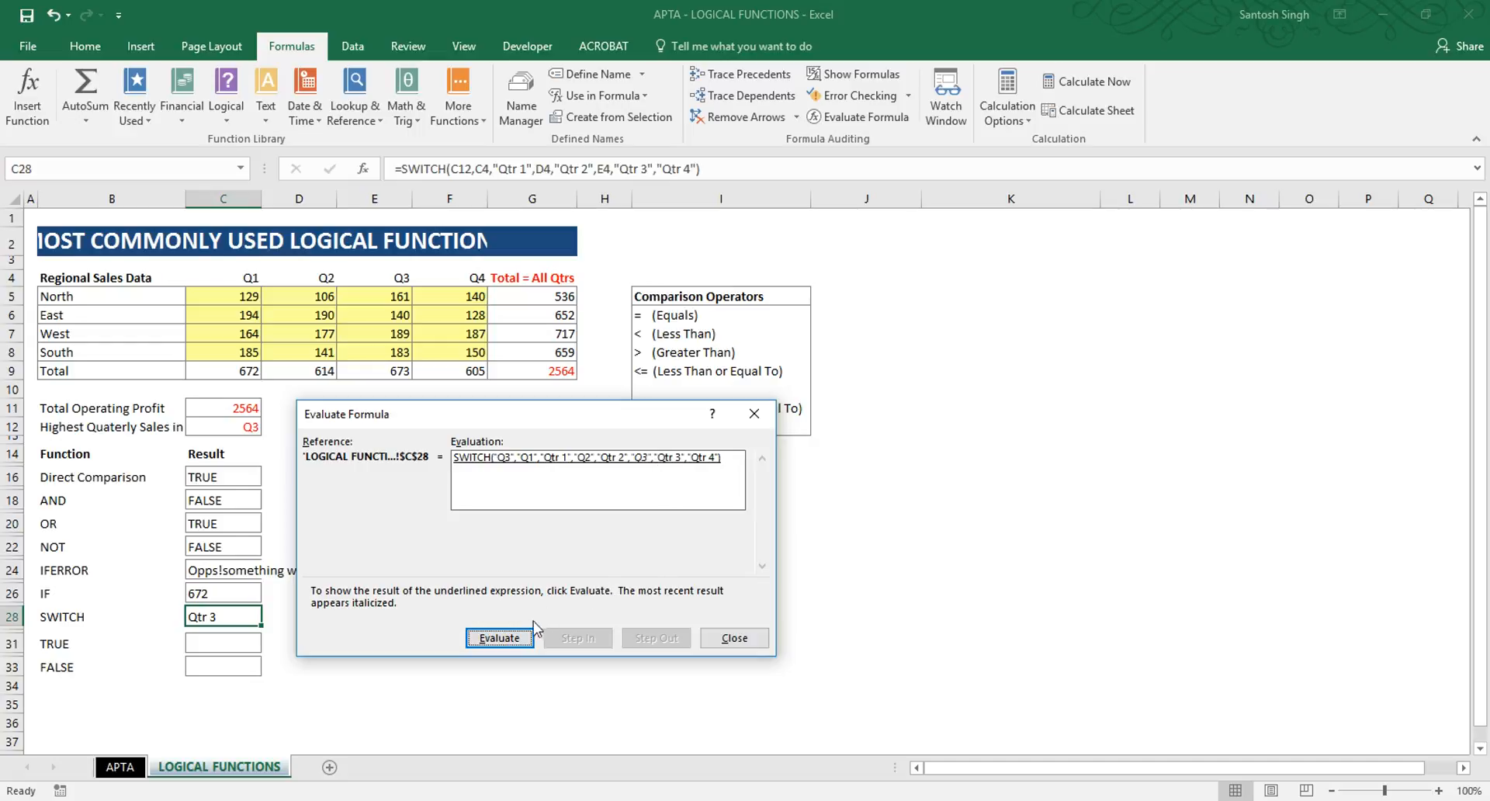
left_click(512, 637)
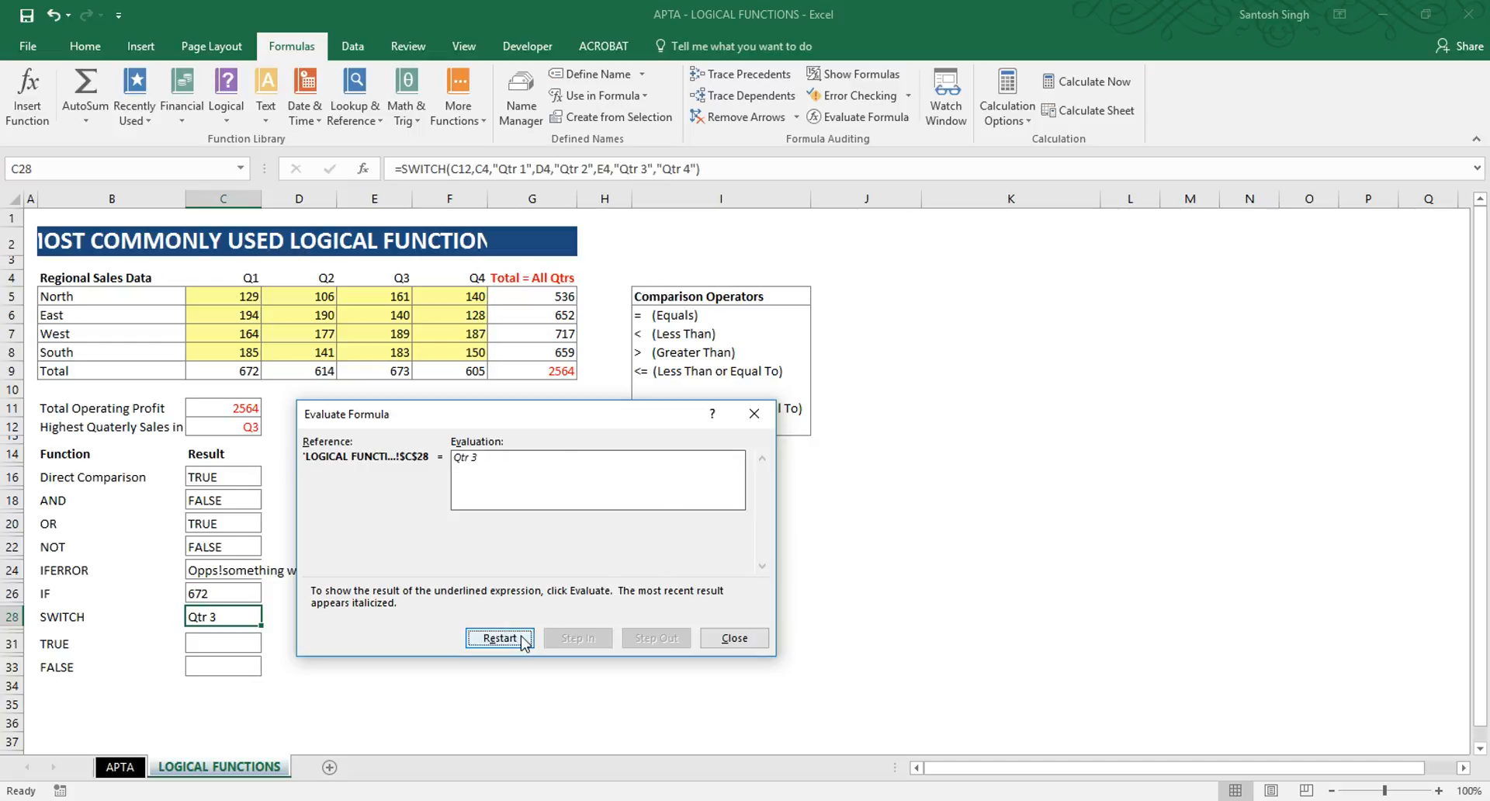
left_click(734, 638)
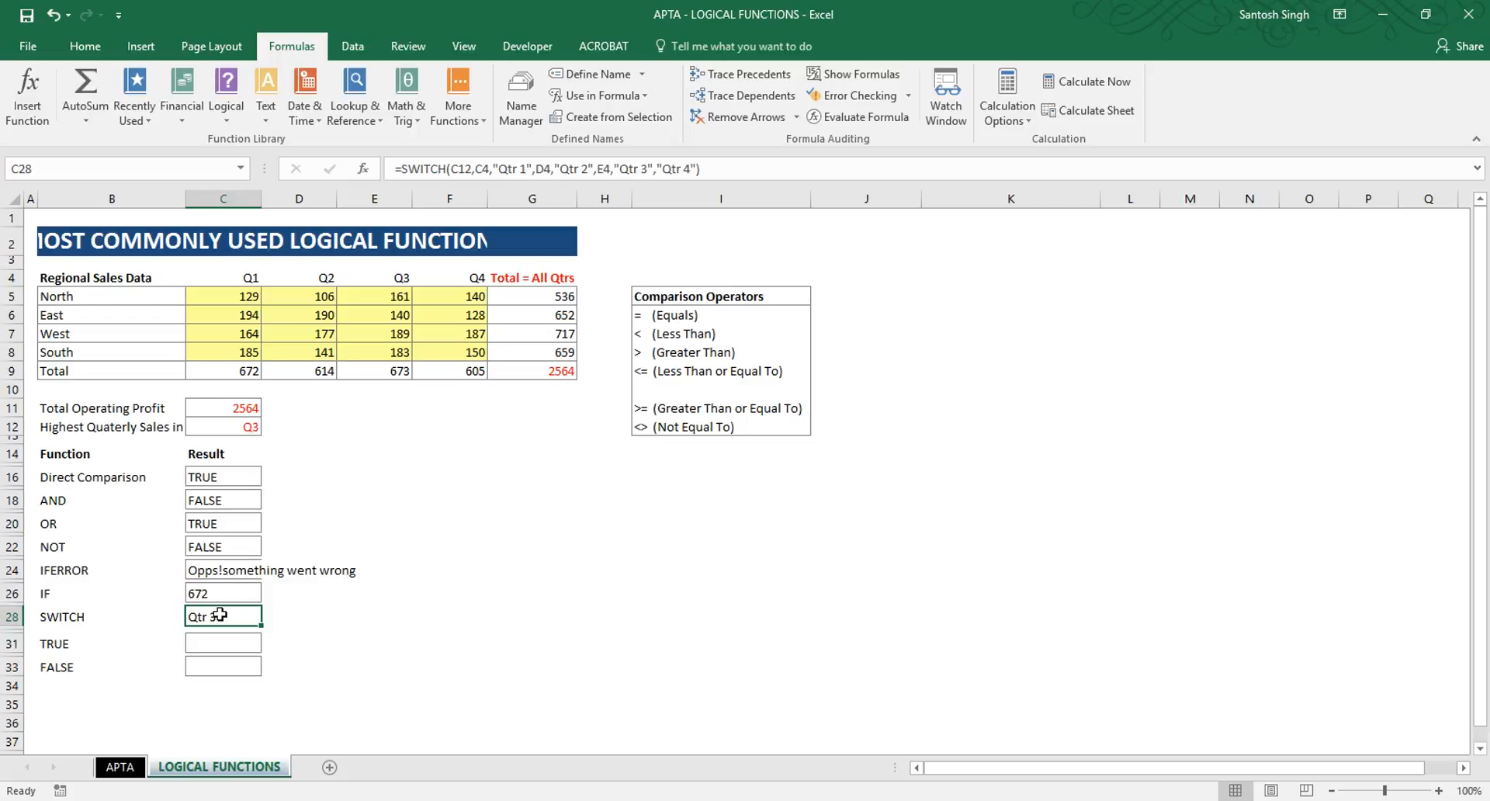
Compare the highest quarterly sales cell C12 with the quarter headings C4 to F4 and the SWITCH formula in C28
left_click(224, 427)
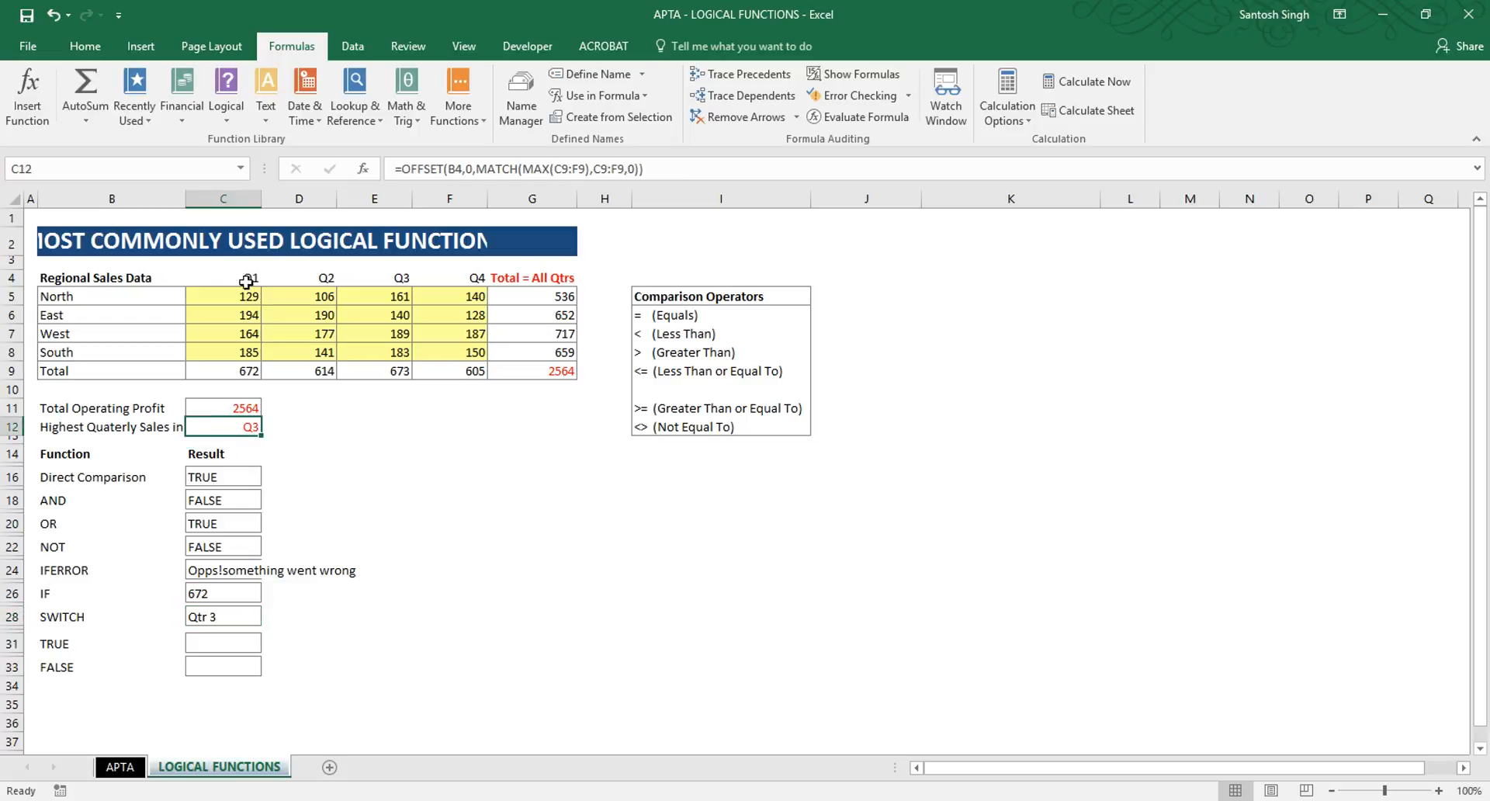
left_click_drag(233, 281, 458, 280)
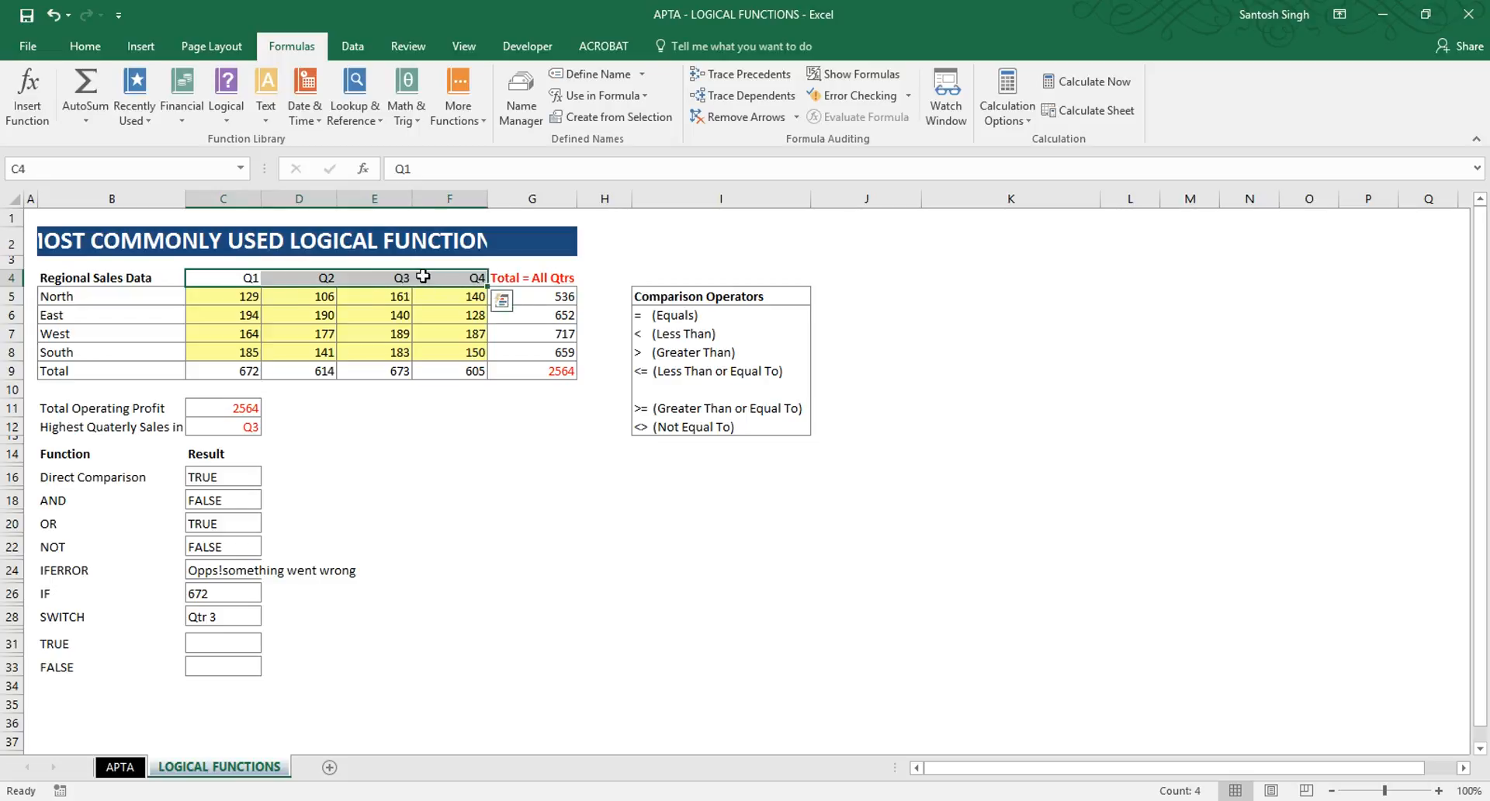
left_click(239, 280)
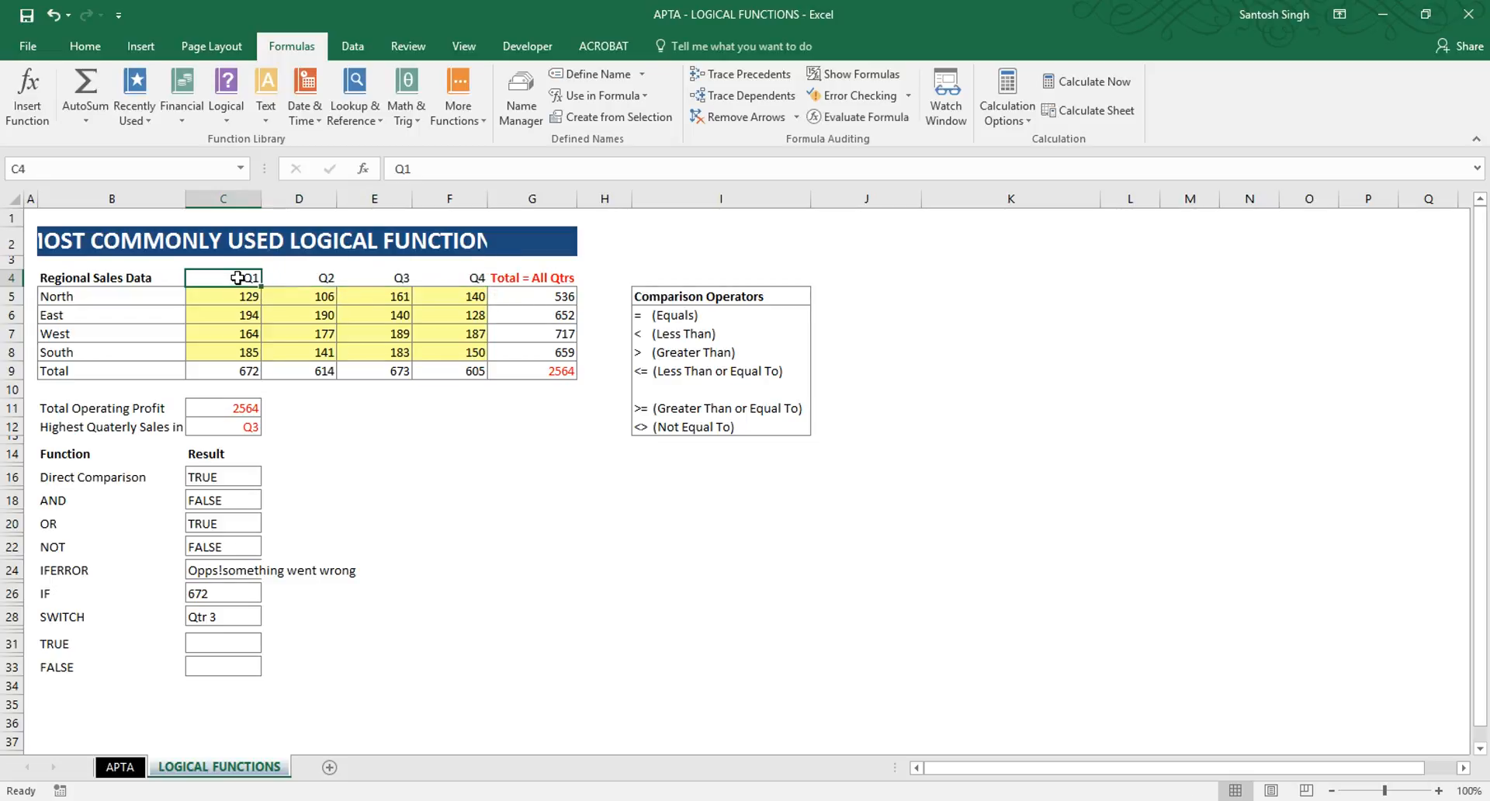
left_click(326, 277)
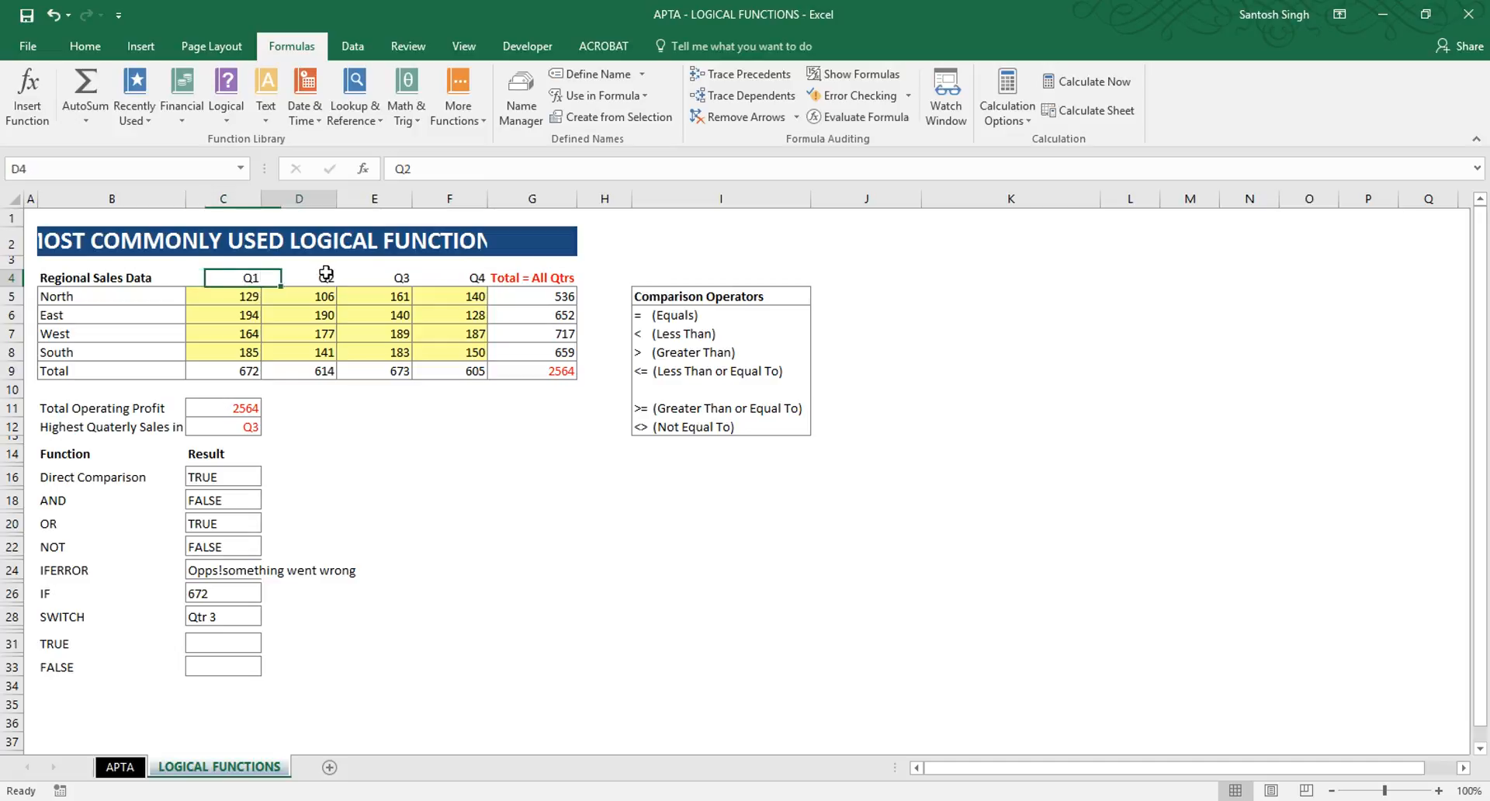
left_click(377, 279)
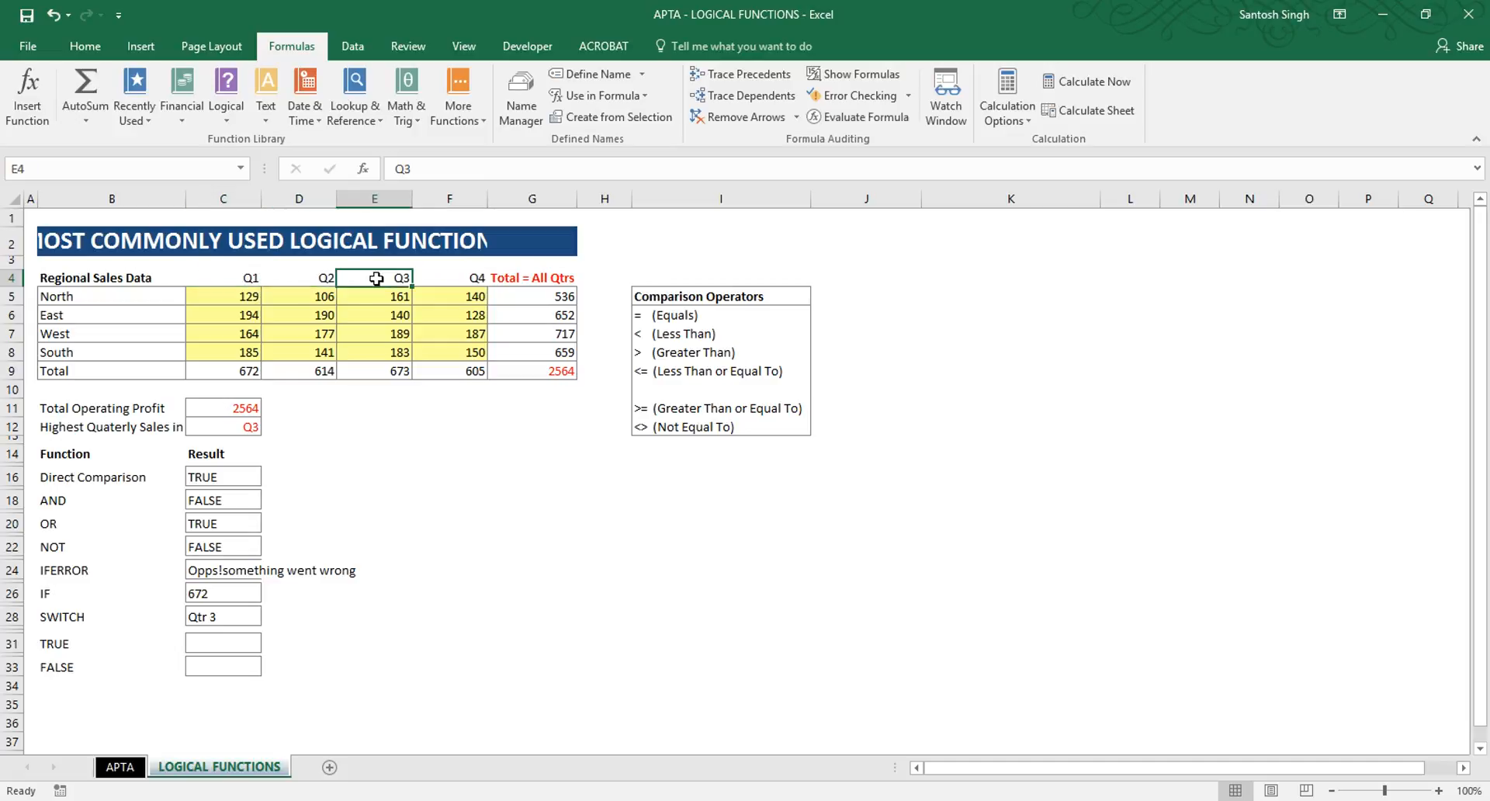
left_click(256, 426)
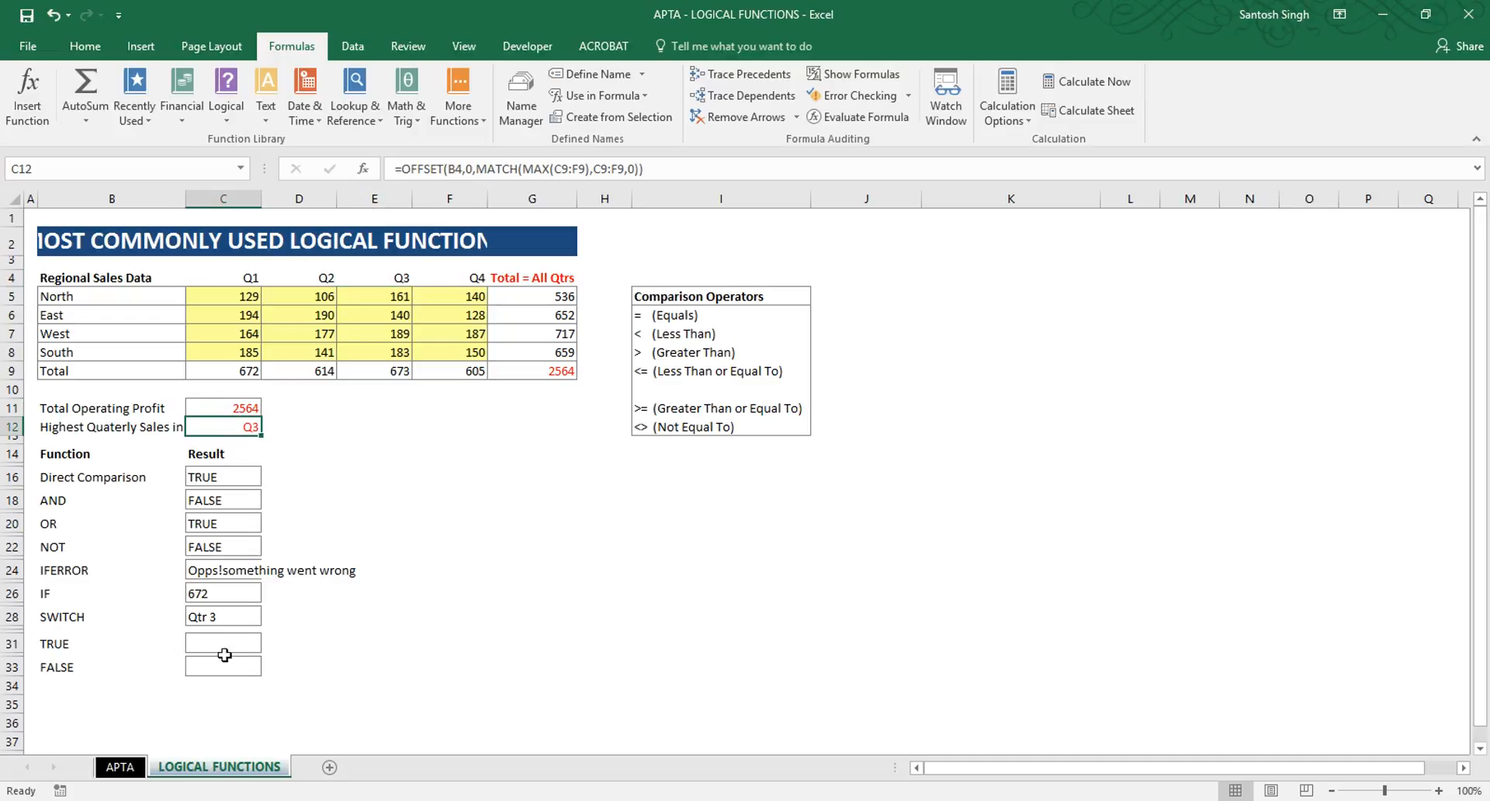
left_click(231, 616)
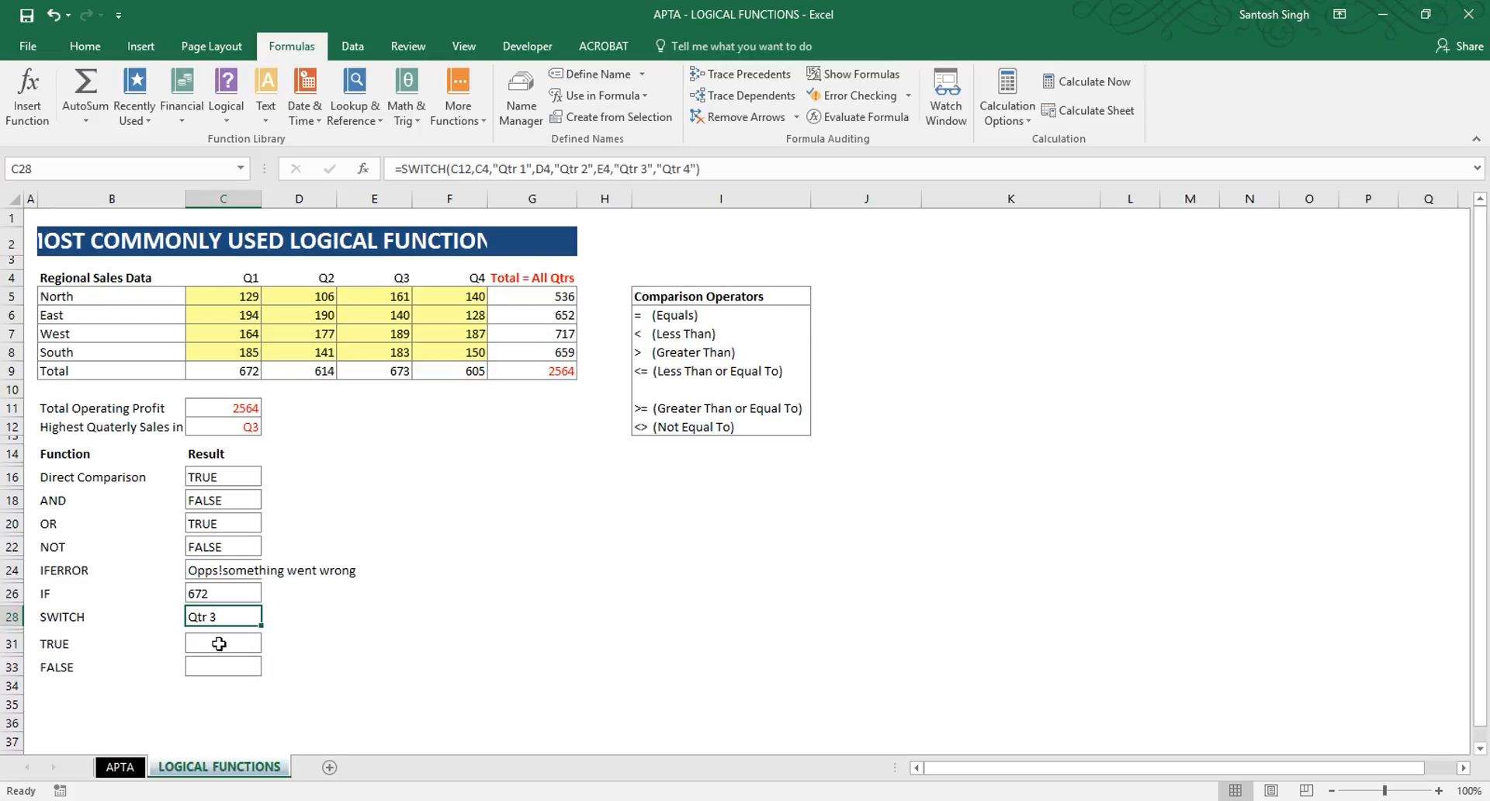
Enter the formula =TRUE in C31, the result cell for the TRUE function
left_click(69, 645)
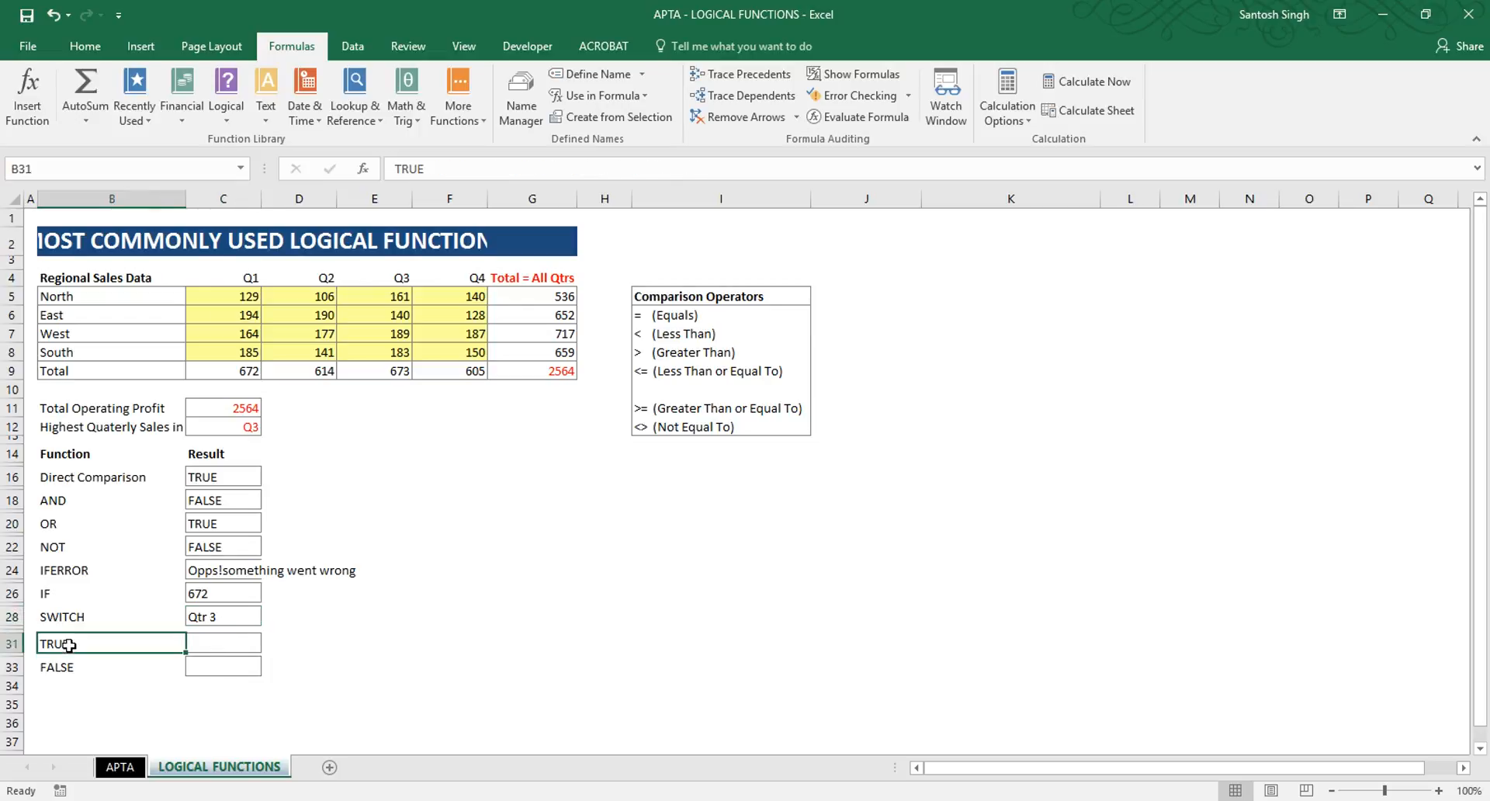
left_click(68, 667)
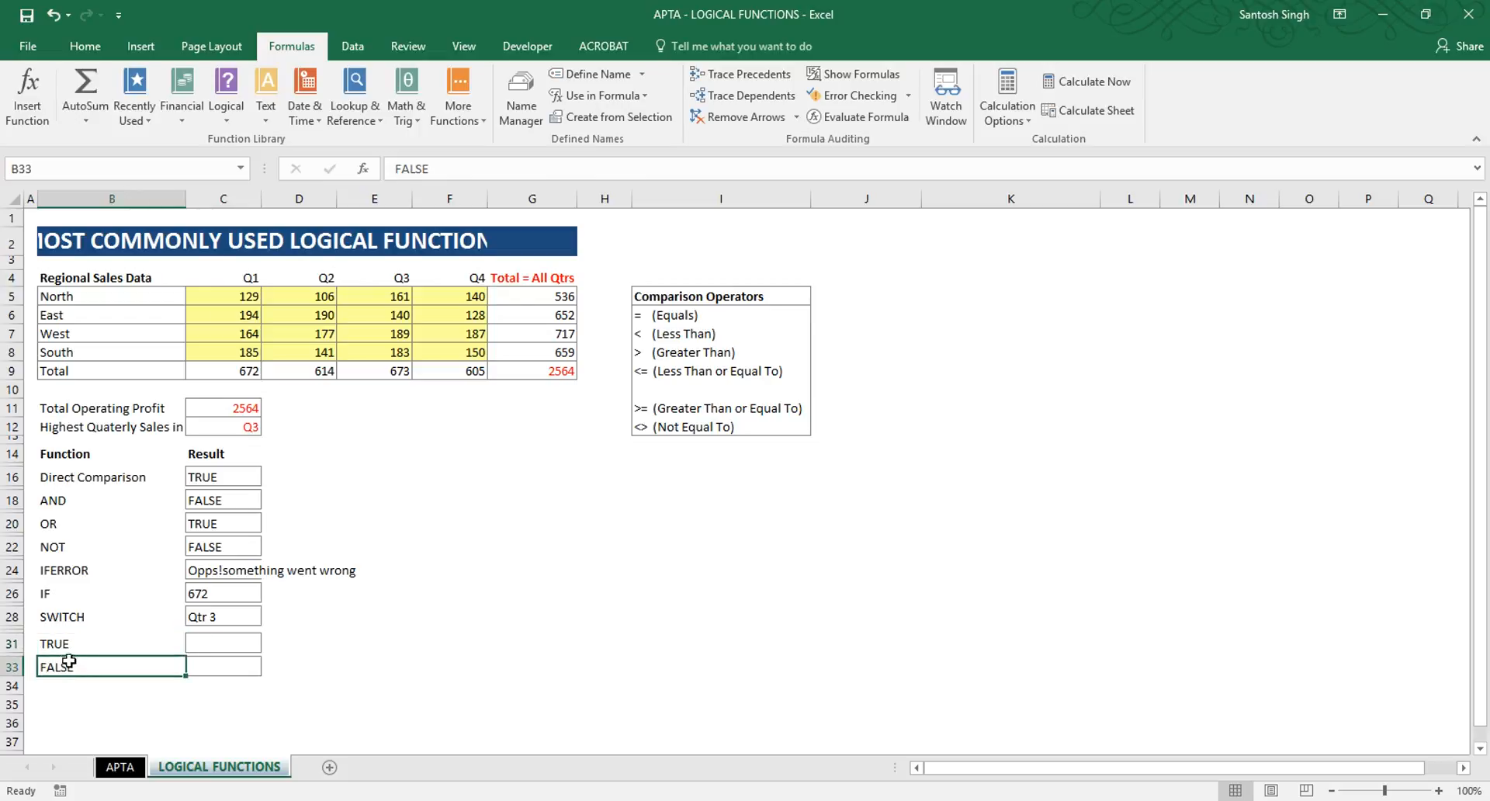
left_click(69, 648)
key("Right")
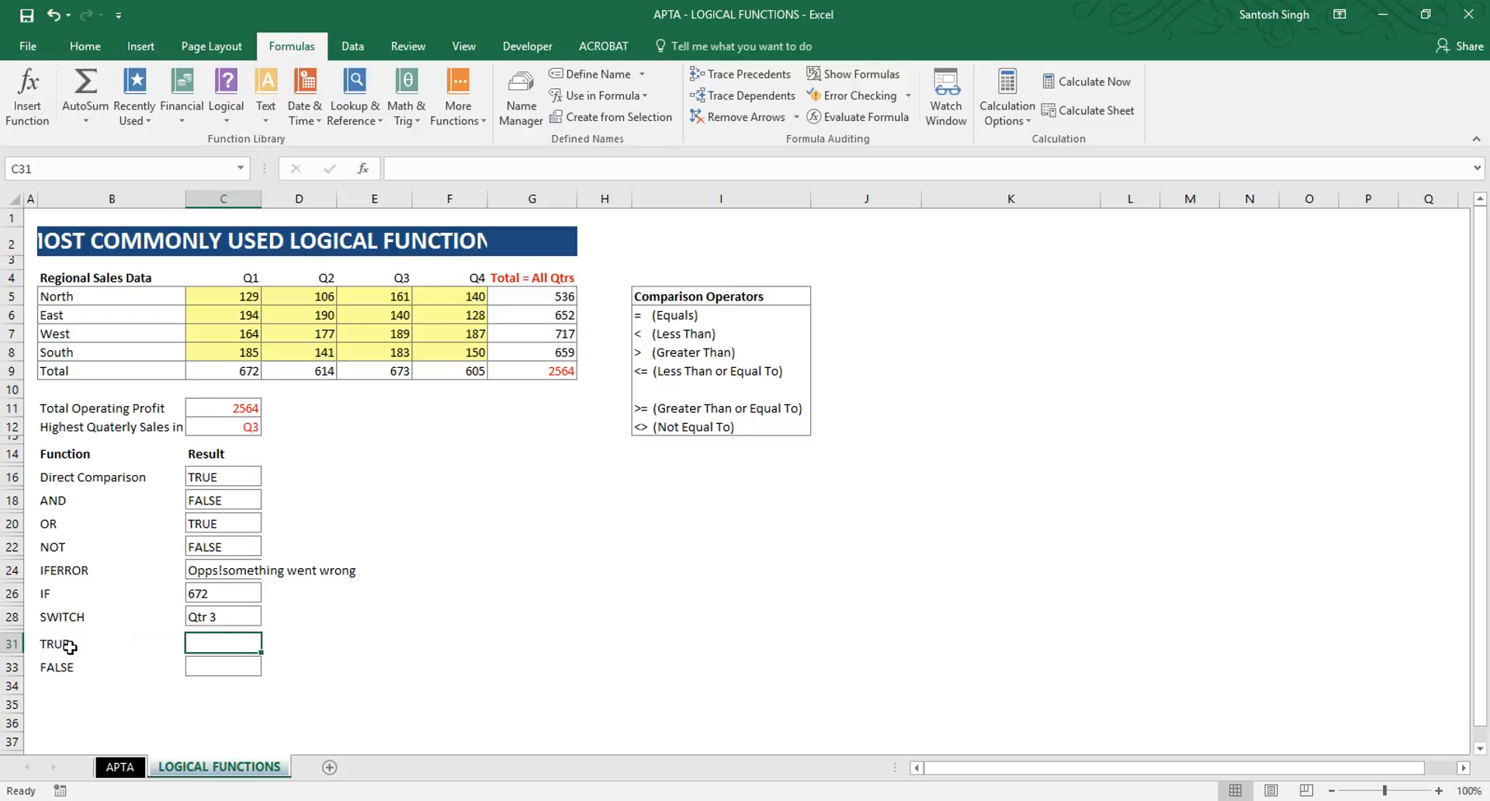
type("=true")
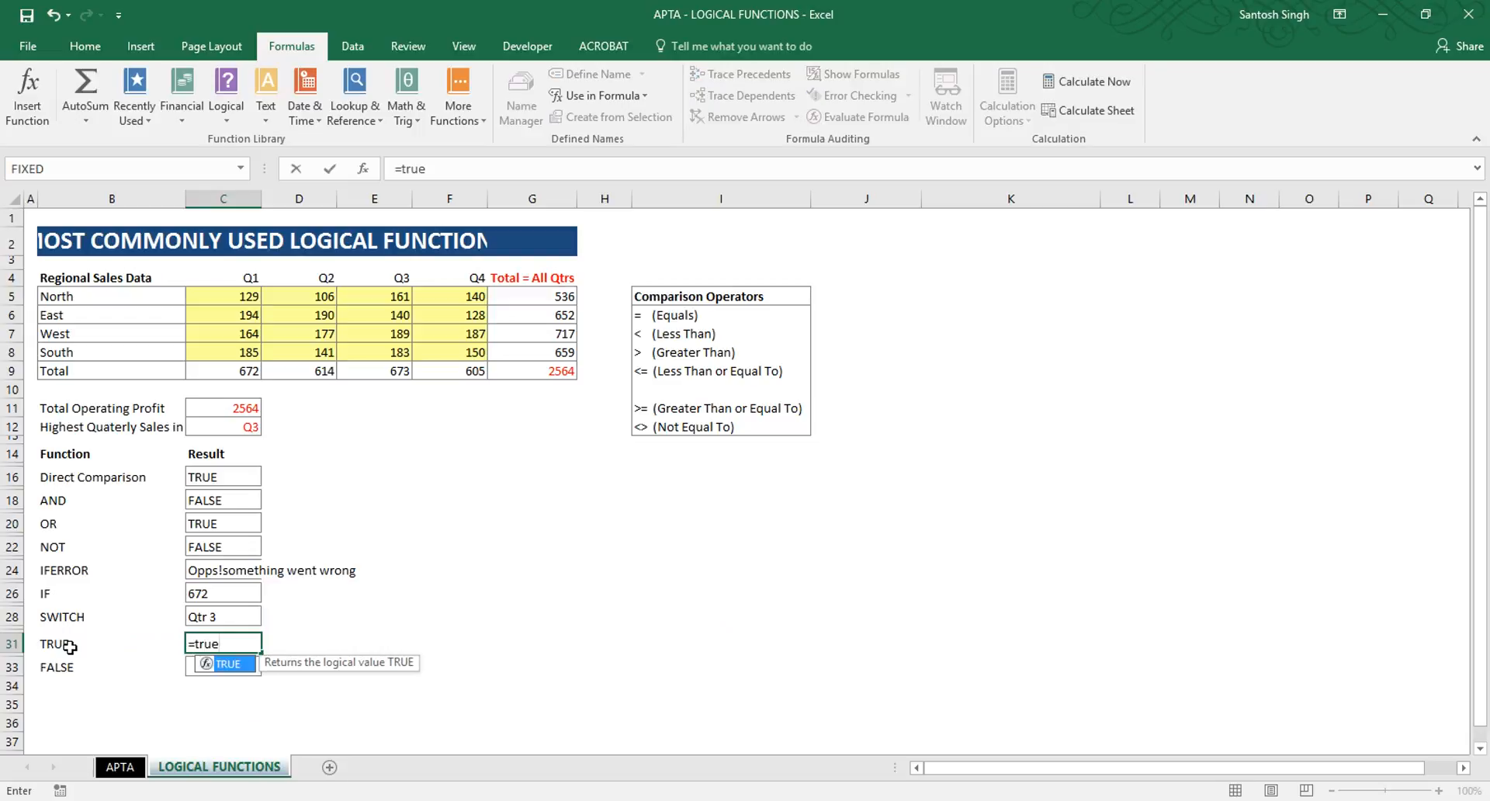
key("Return")
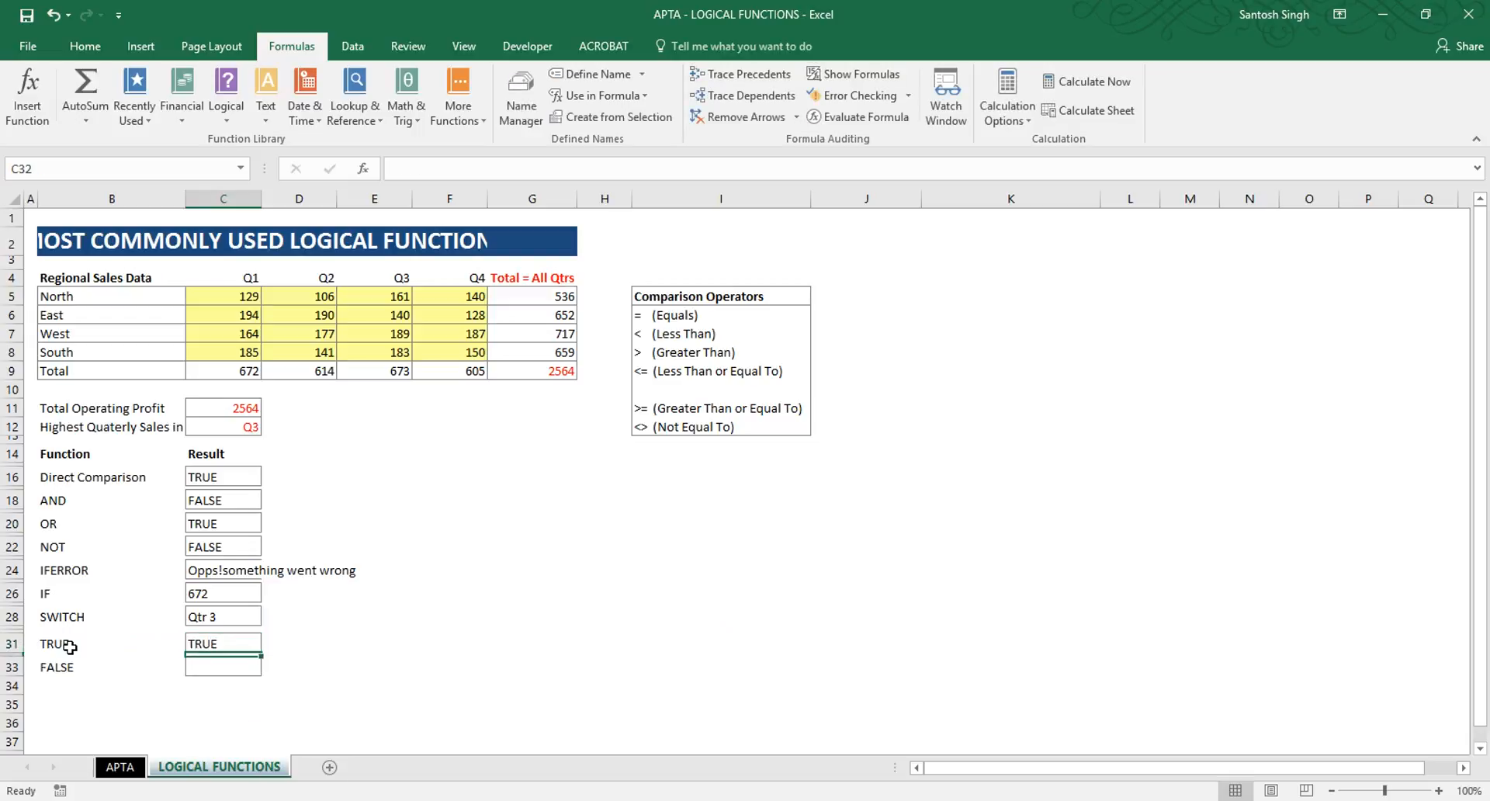
Enter the logical value FALSE in C33, the result cell for the FALSE function
key("Down")
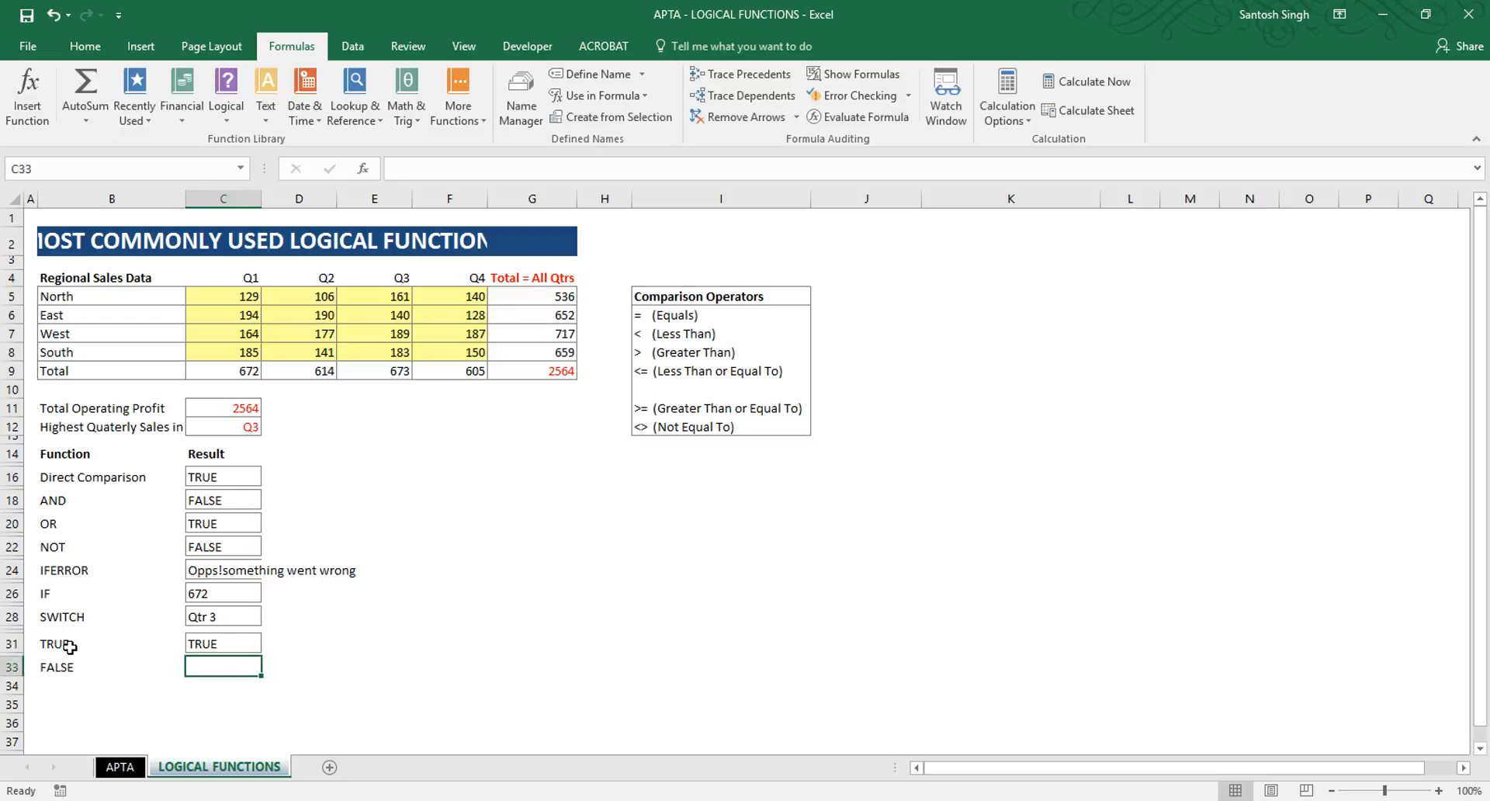
type("=false")
key("Return")
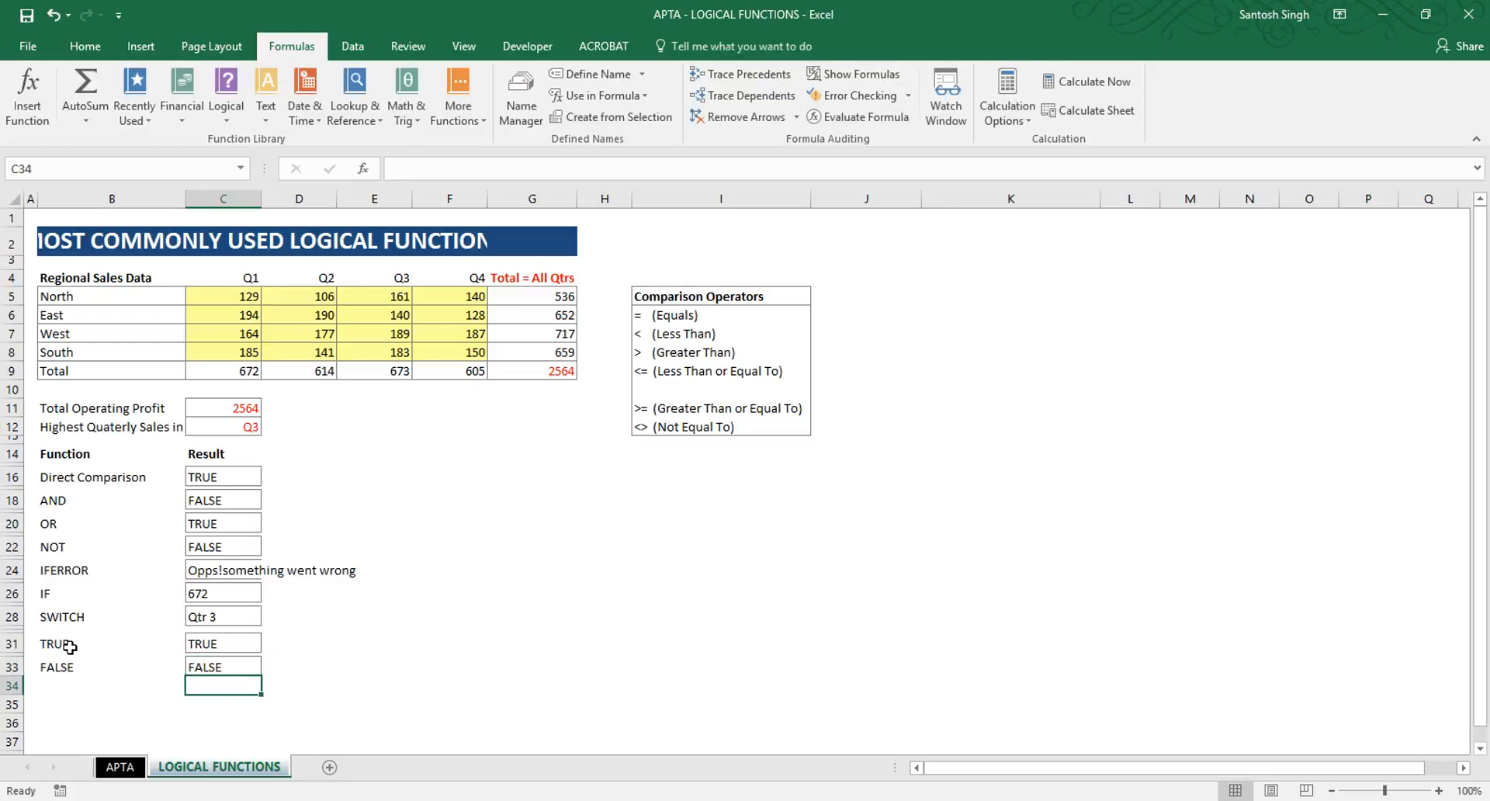
Examine the contents of the TRUE and FALSE result cells C31 and C33 in turn
key("Up")
key("Up")
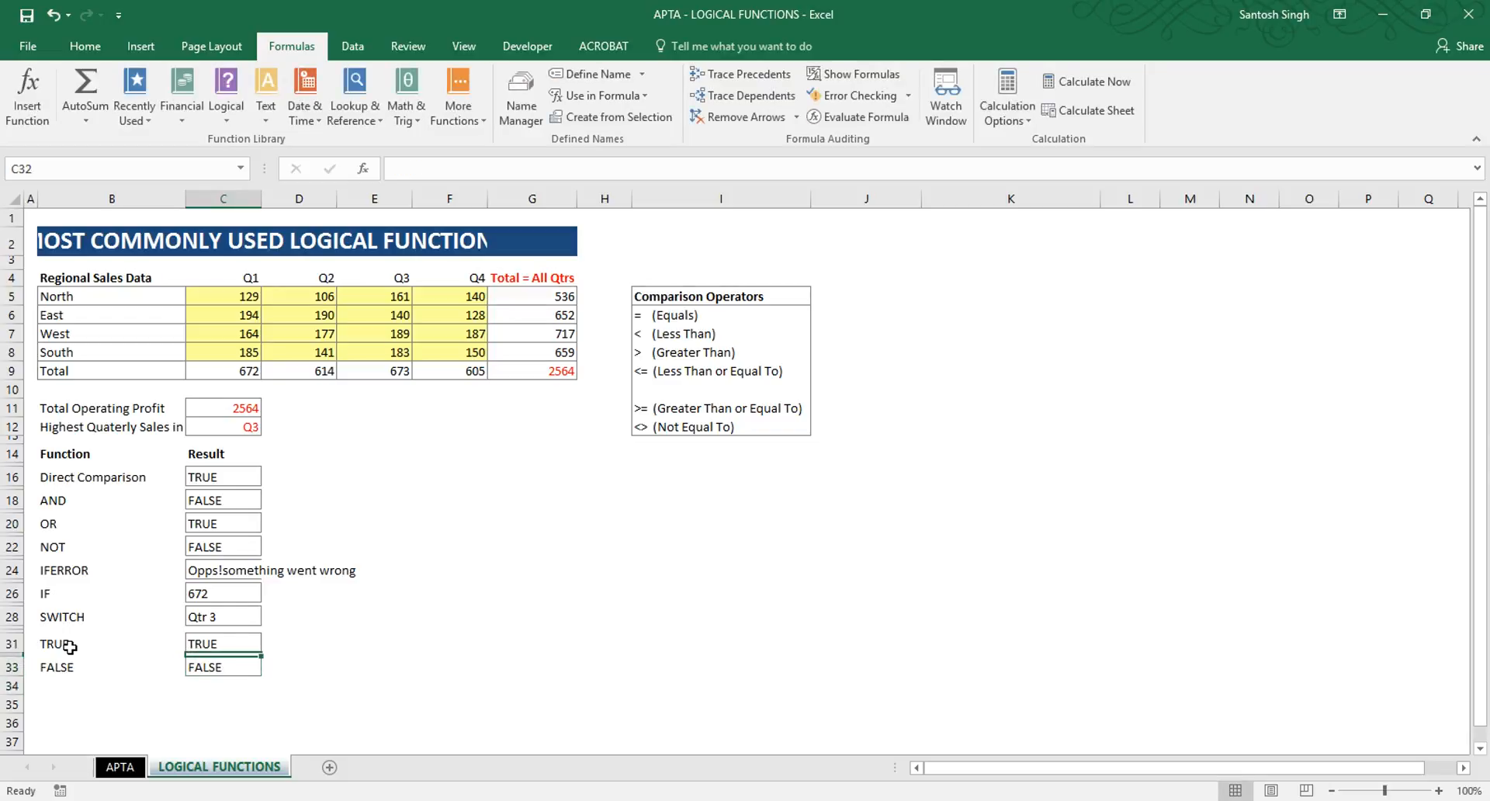
key("Up")
key("Down")
key("Down")
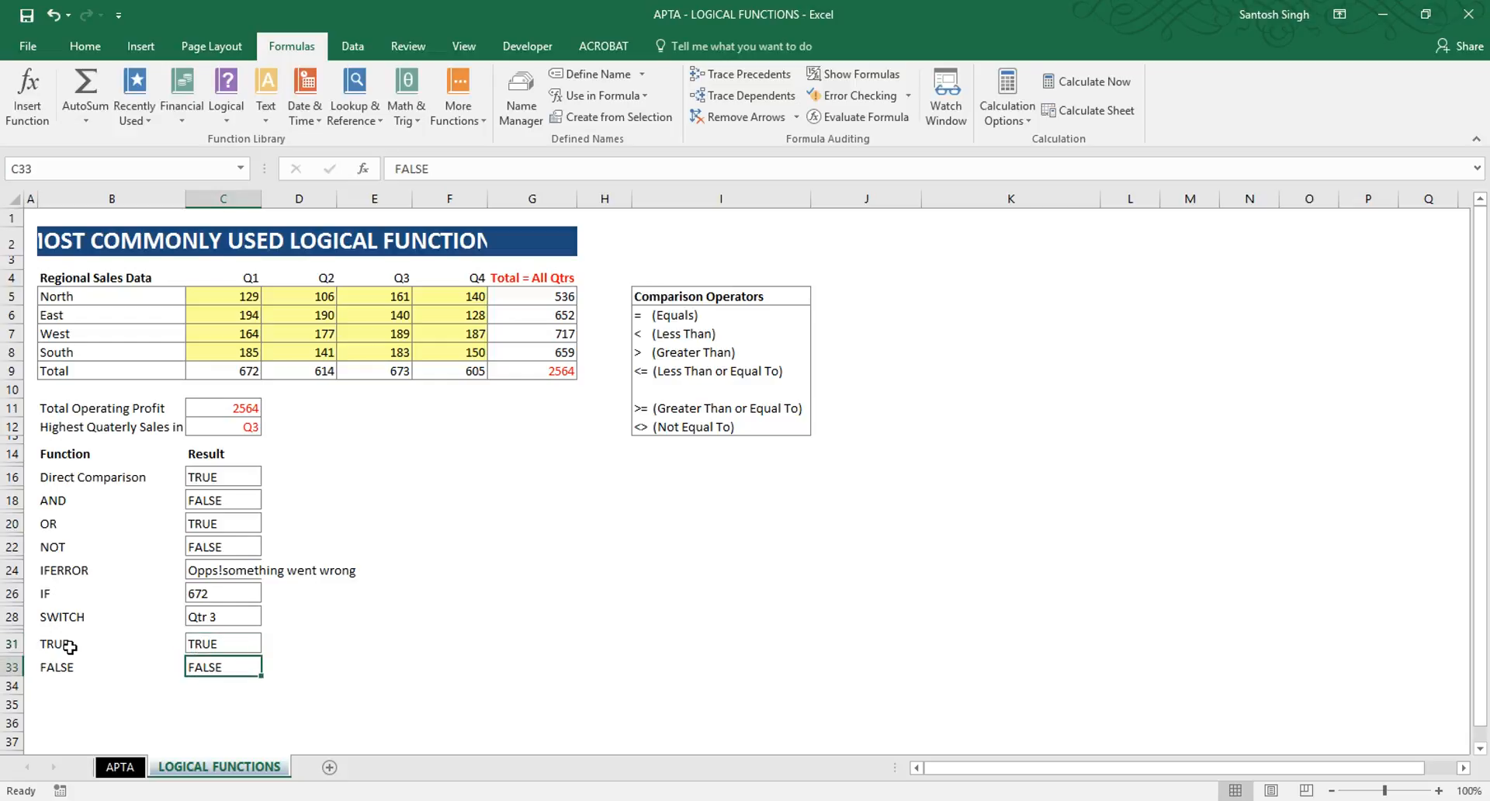
key("Up")
key("Up")
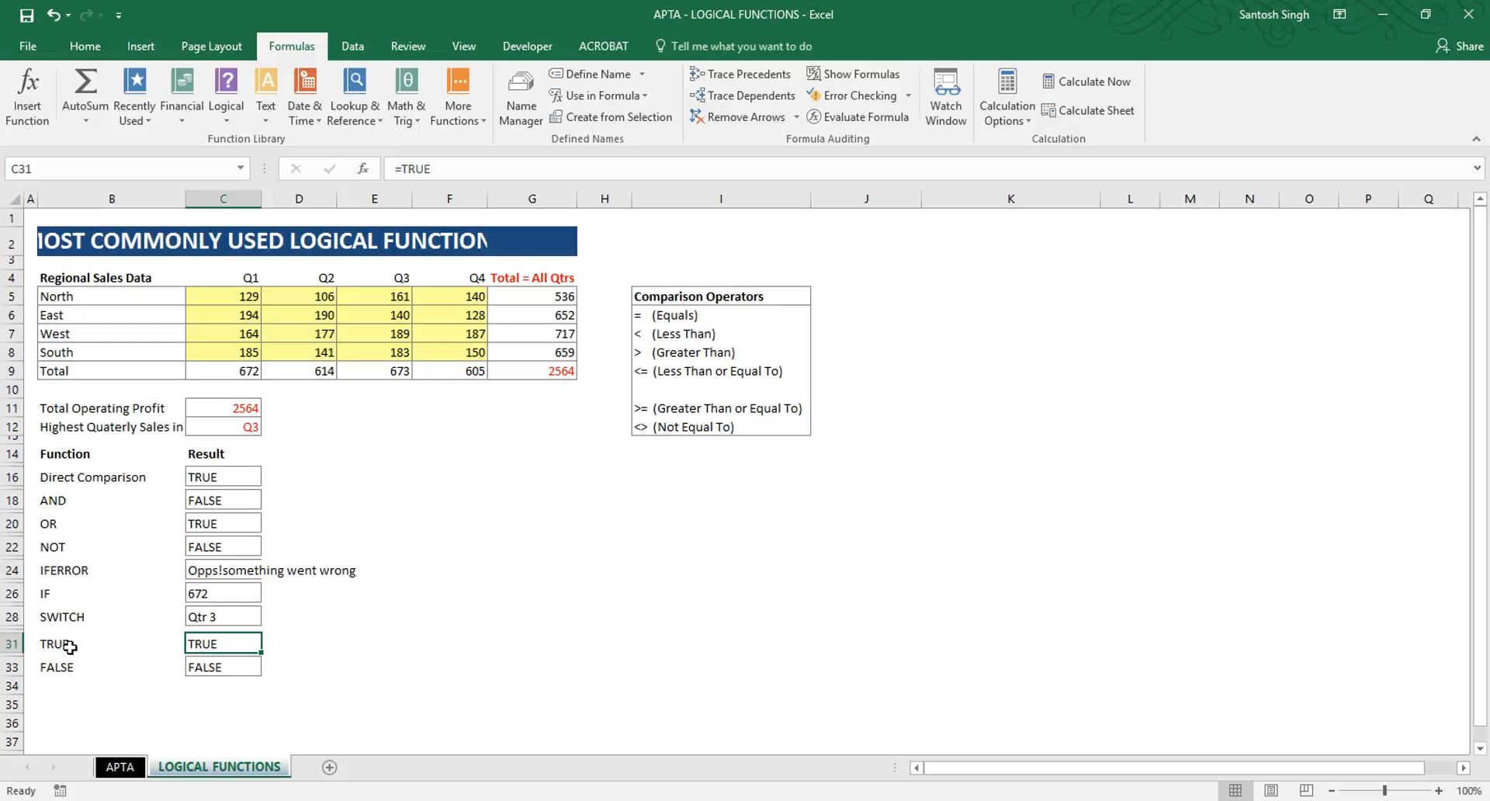
key("Down")
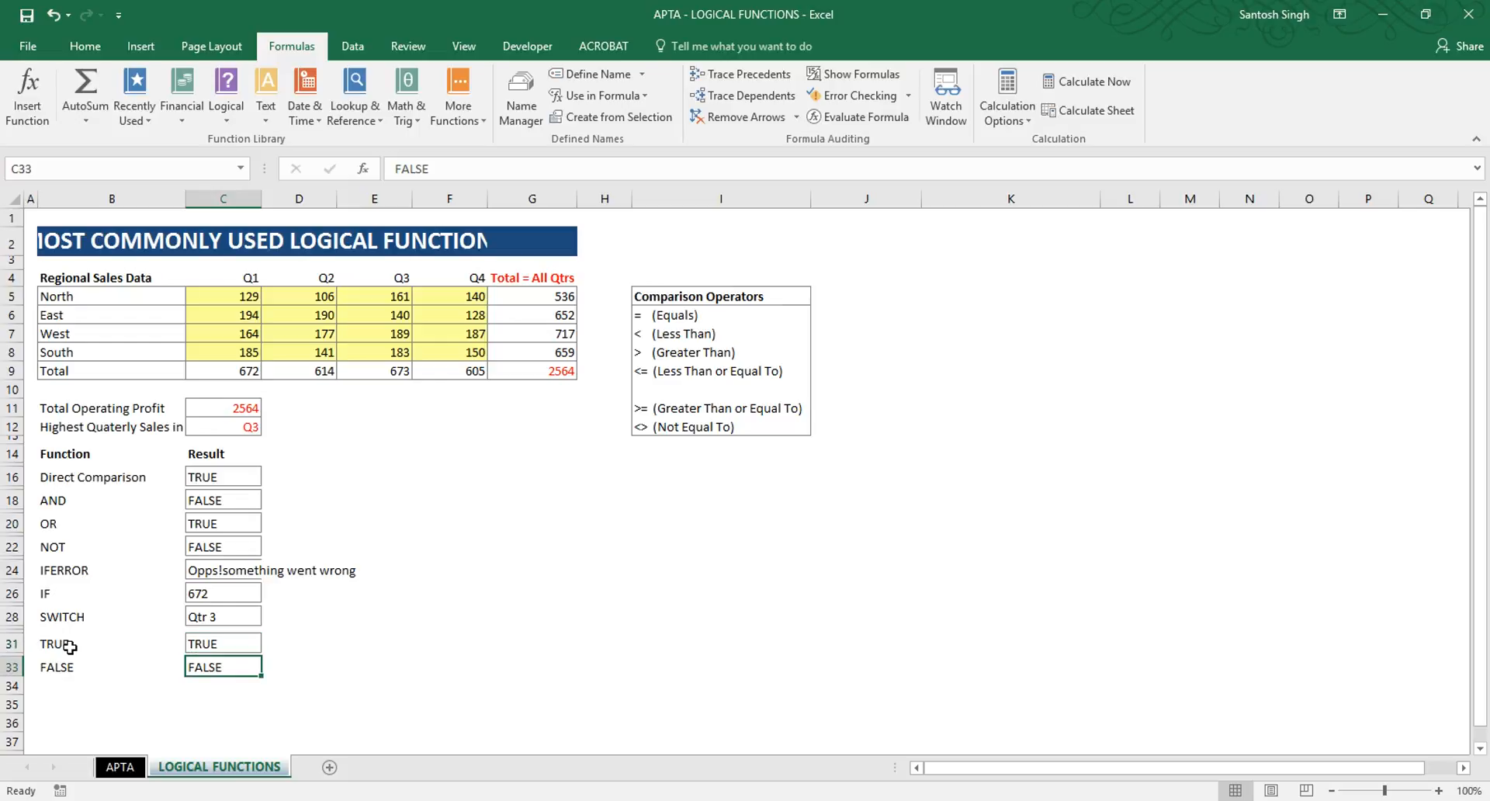